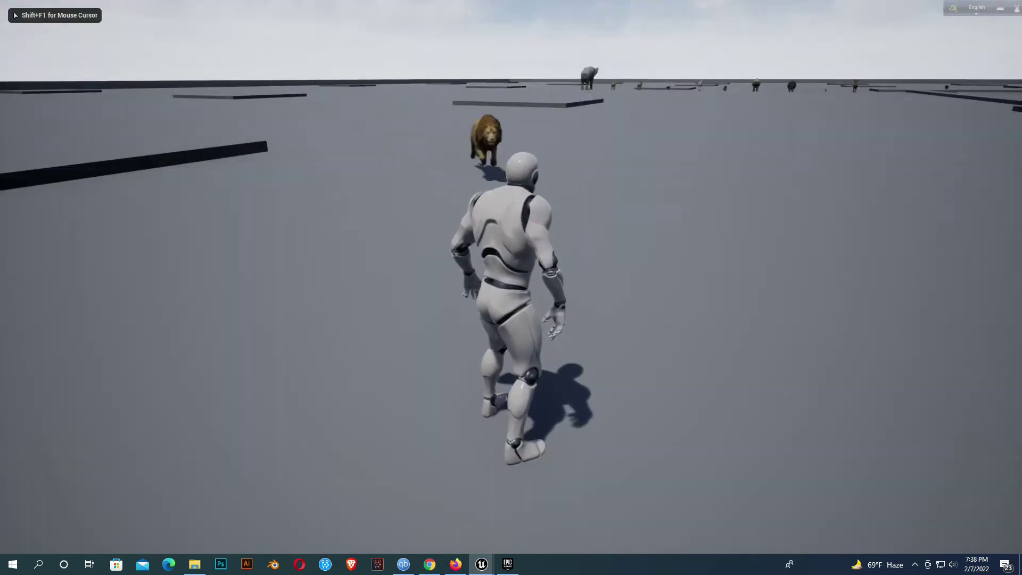
- Walk the mannequin around the lion in the running level to observe the animal's behavior
key(d)
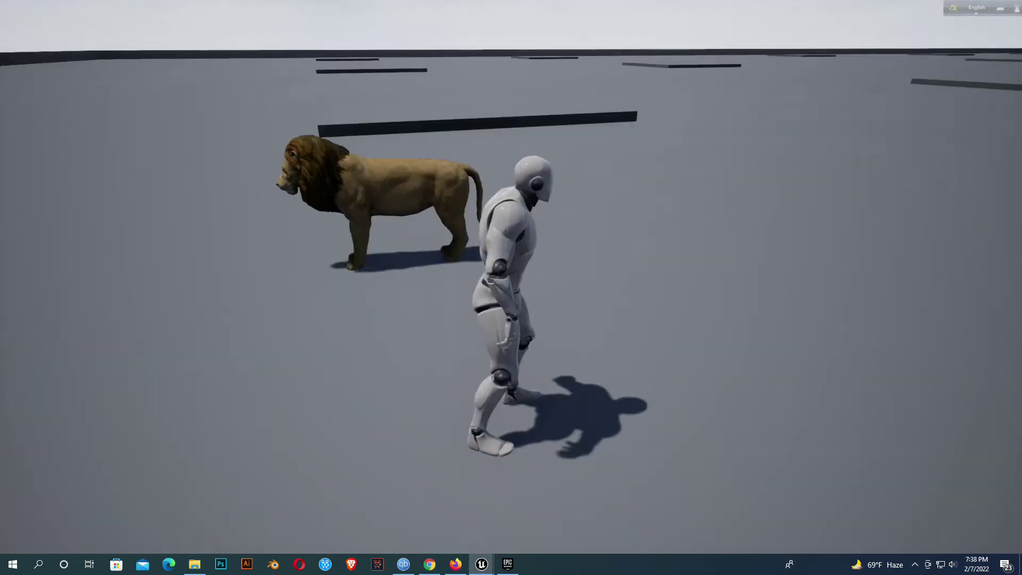
key(d)
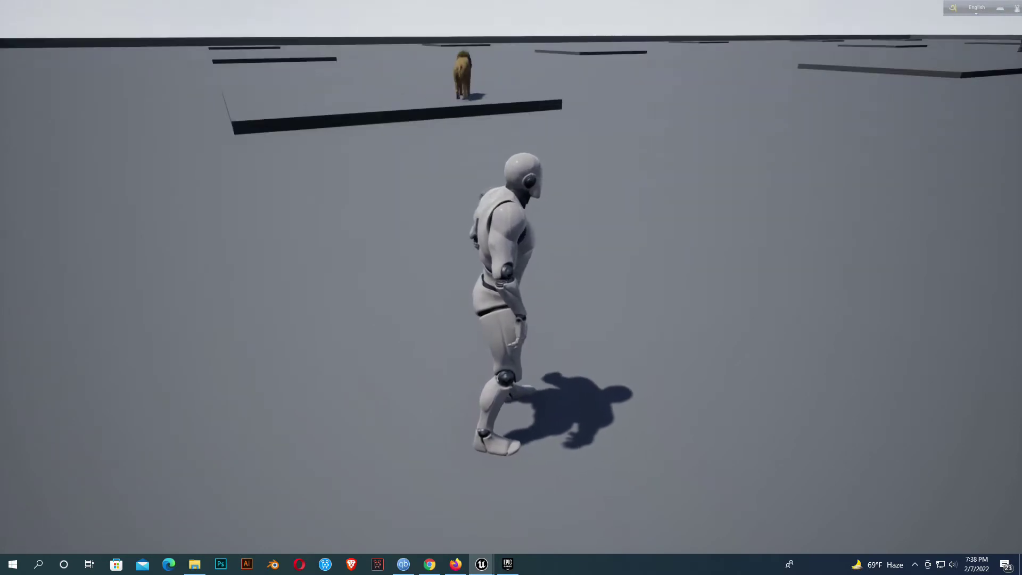
key(w)
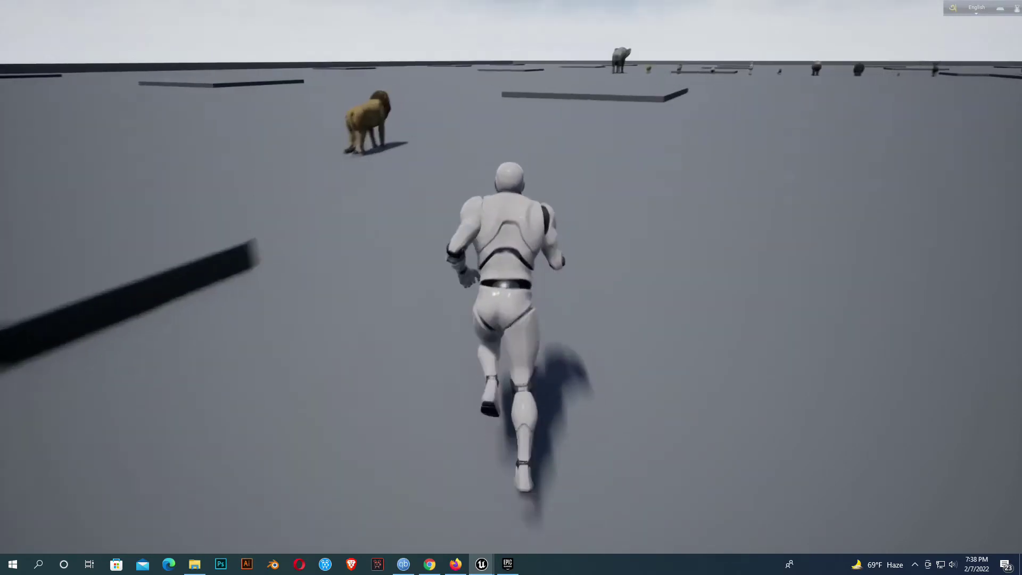
key(a)
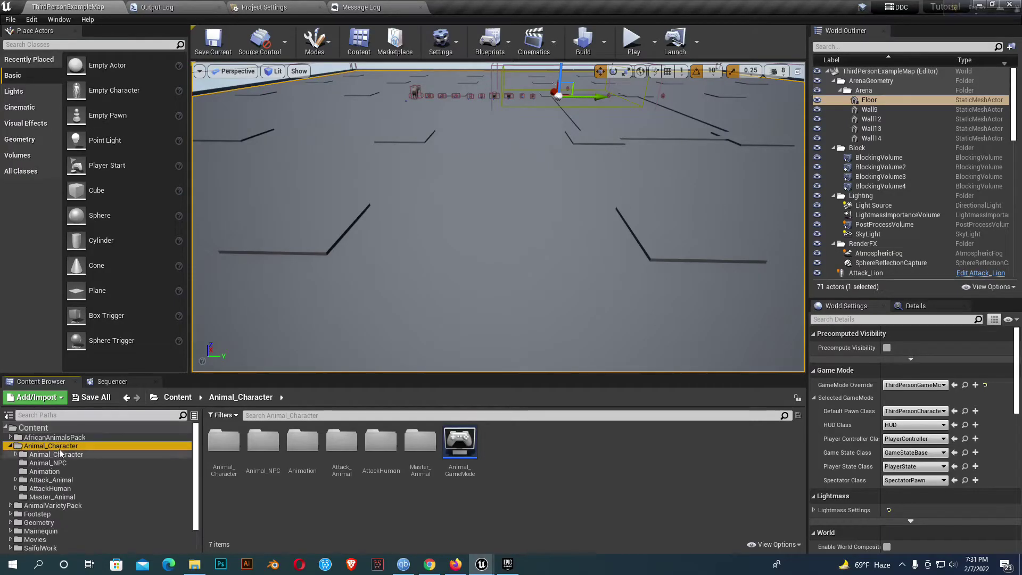
- Create a new folder called Animal_behavior inside the Animal_Character folder
right_click(51, 446)
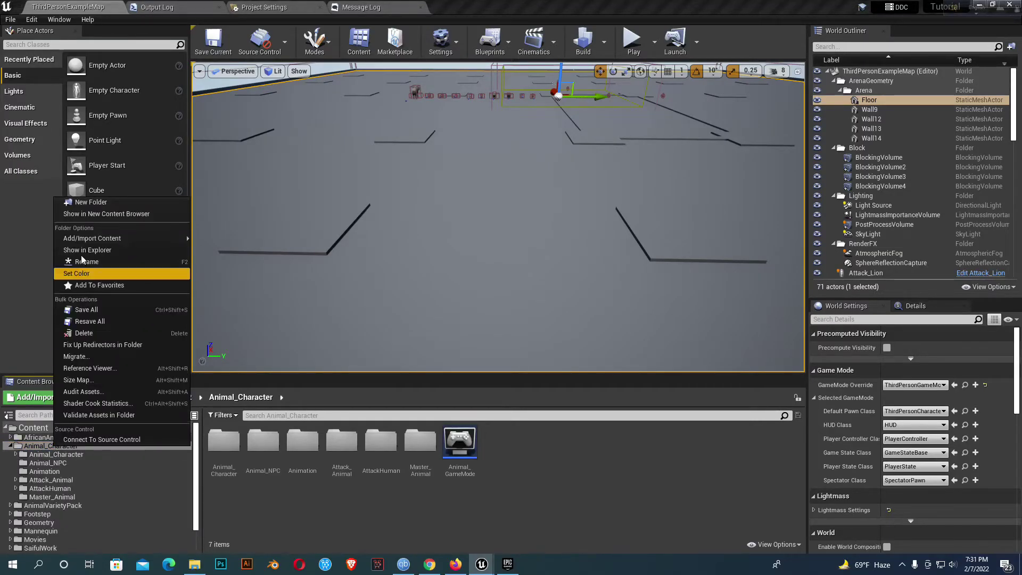
click(88, 204)
text(Anim)
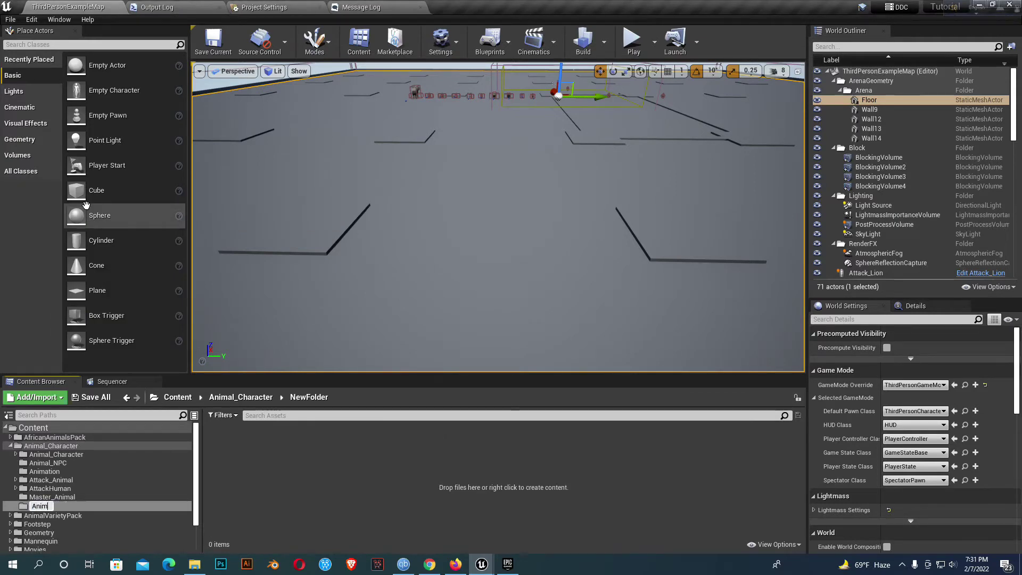
text(al_behavior)
key(Return)
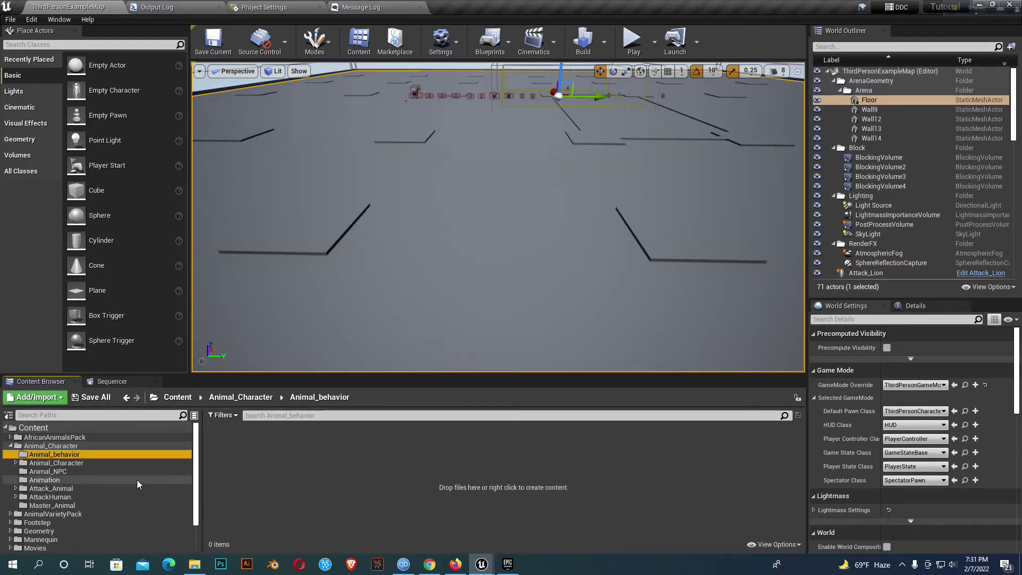
right_click(260, 459)
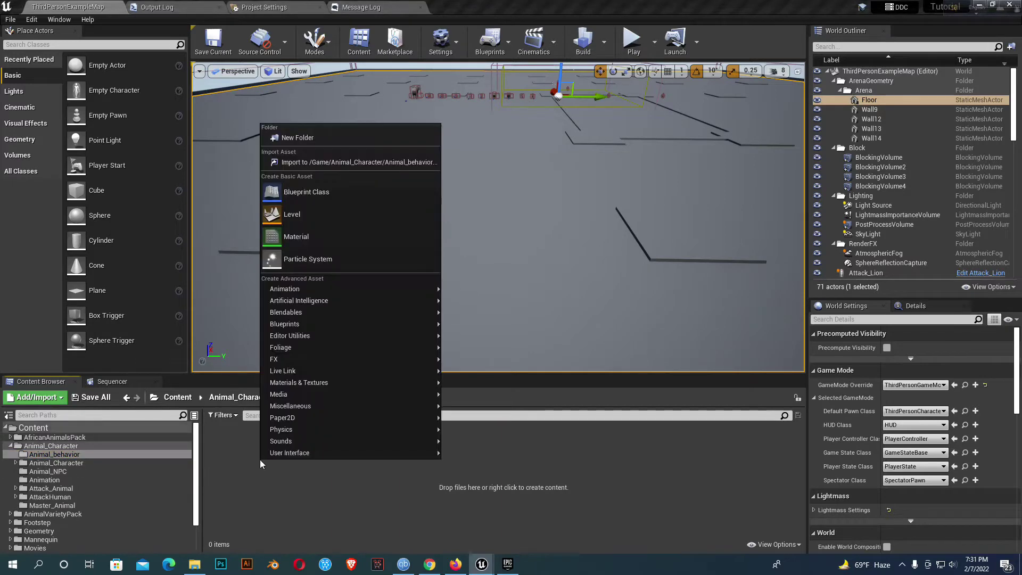
click(302, 193)
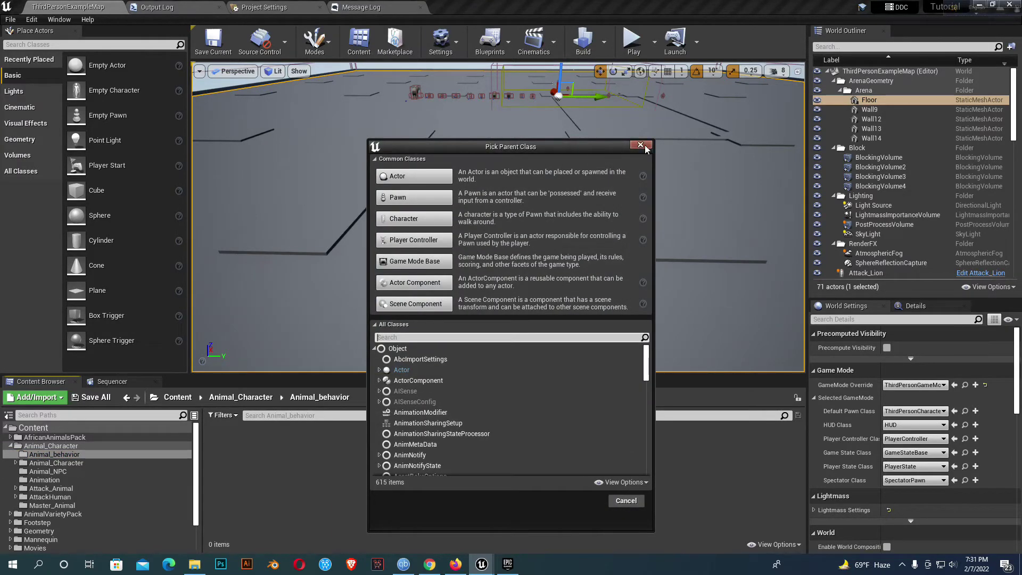
click(643, 147)
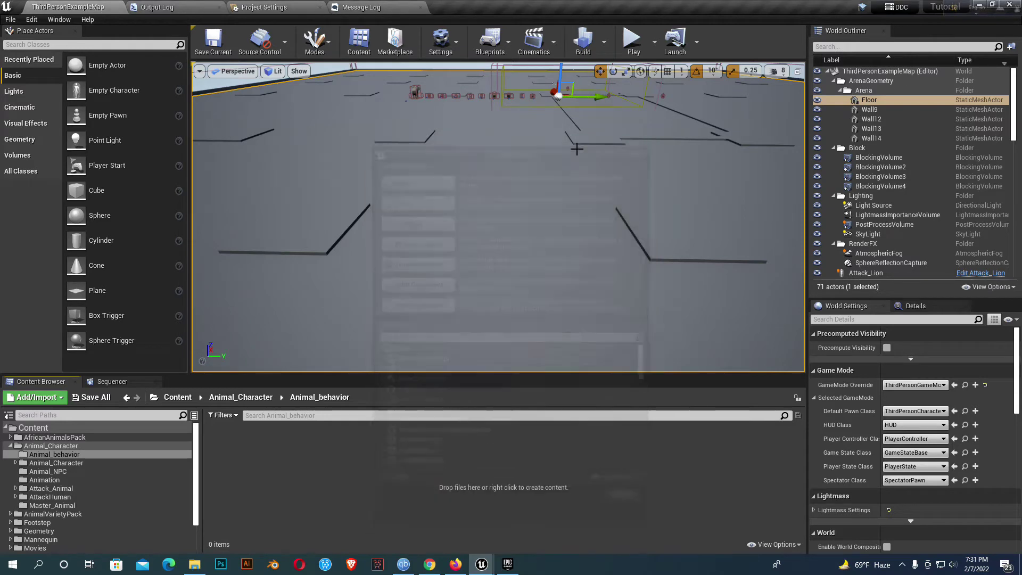
- Copy the Attack_Animal_Master blueprint from the Attack_Animal folder into the Animal_behavior folder
click(87, 463)
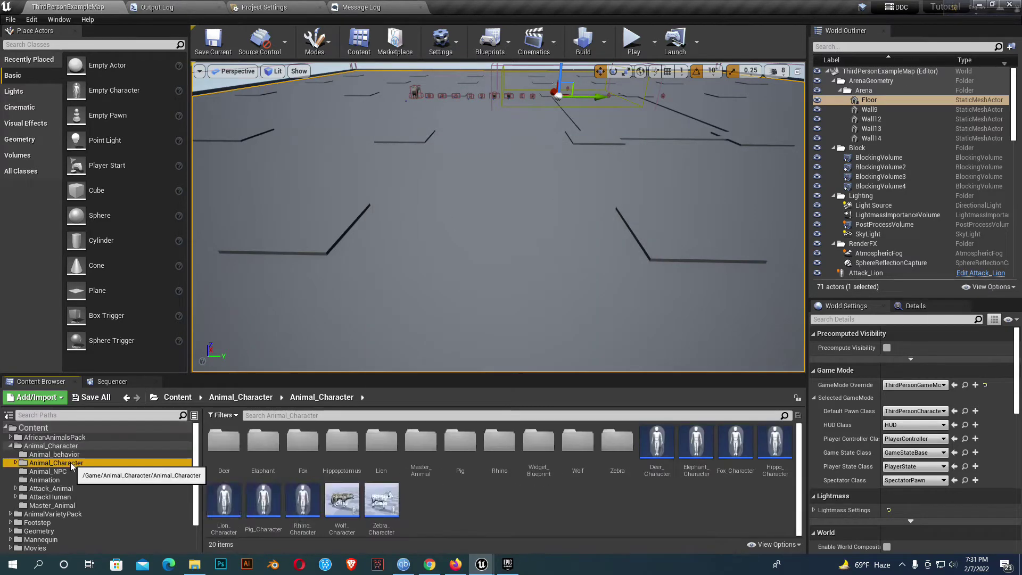
click(68, 488)
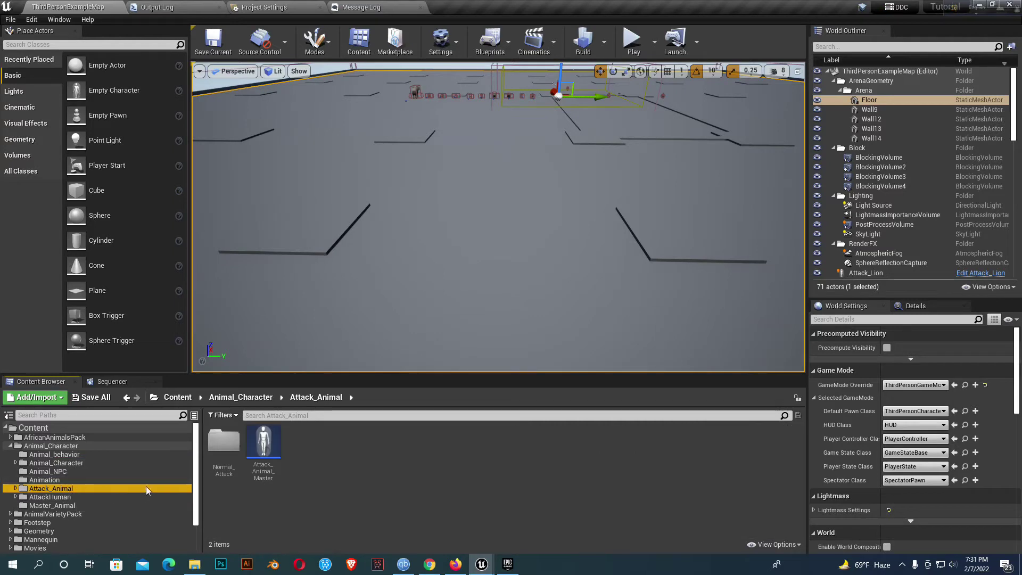
drag(263, 440, 103, 454)
click(132, 481)
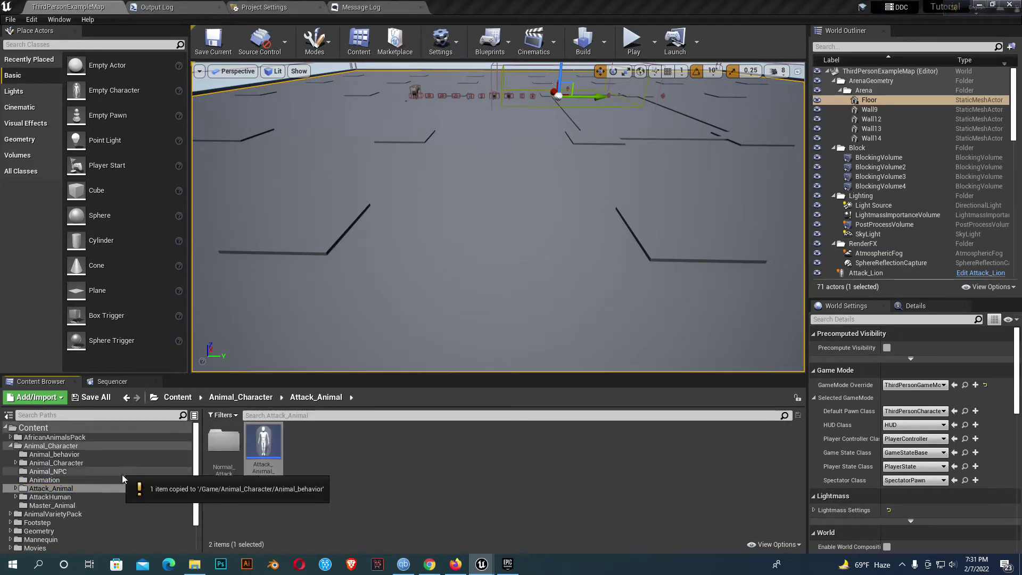
- Rename the copied blueprint in the Animal_behavior folder as Animal_Behavior_Master
click(59, 454)
click(229, 463)
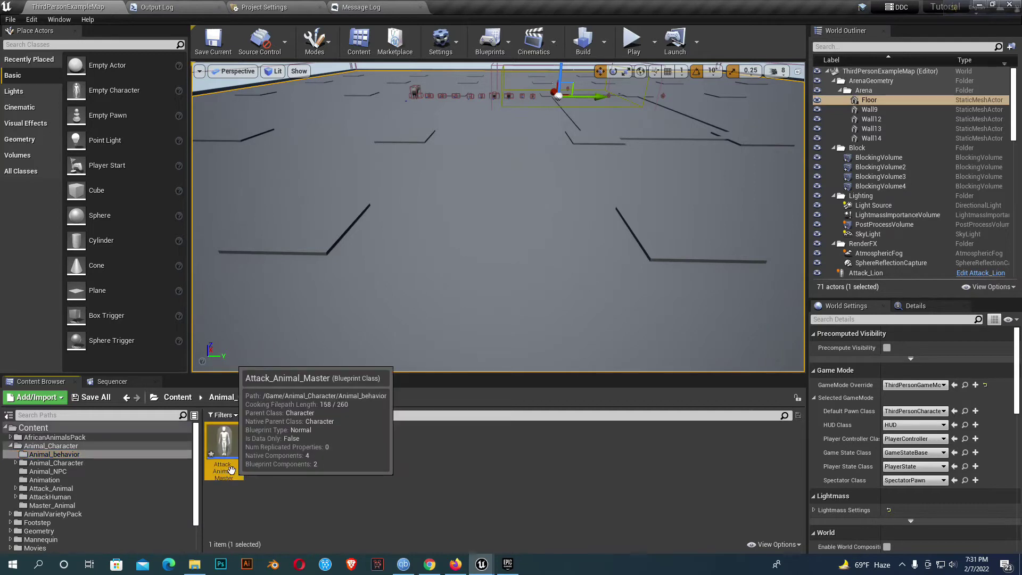
click(232, 470)
click(233, 472)
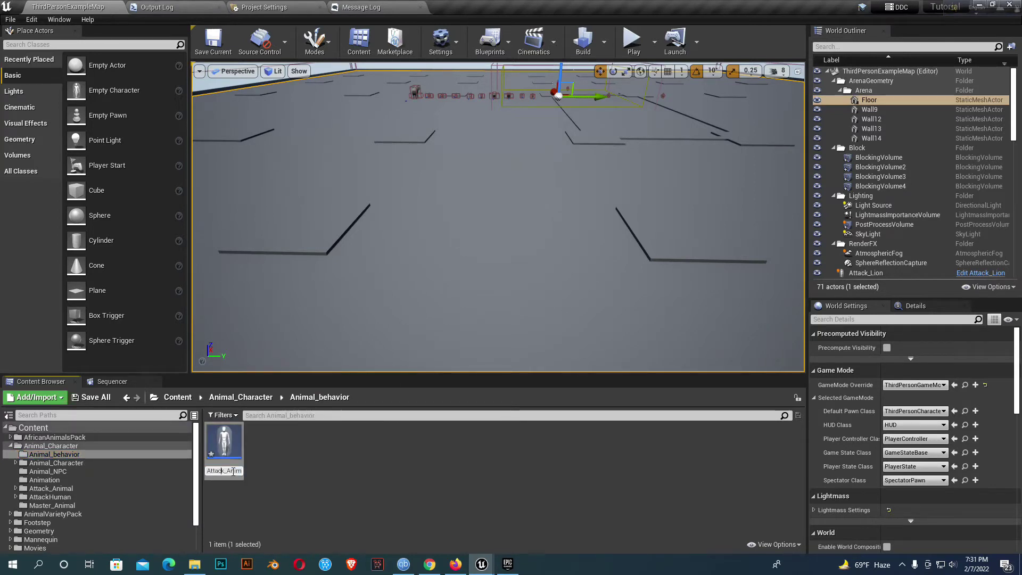
key(BackSpace)
key(Delete)
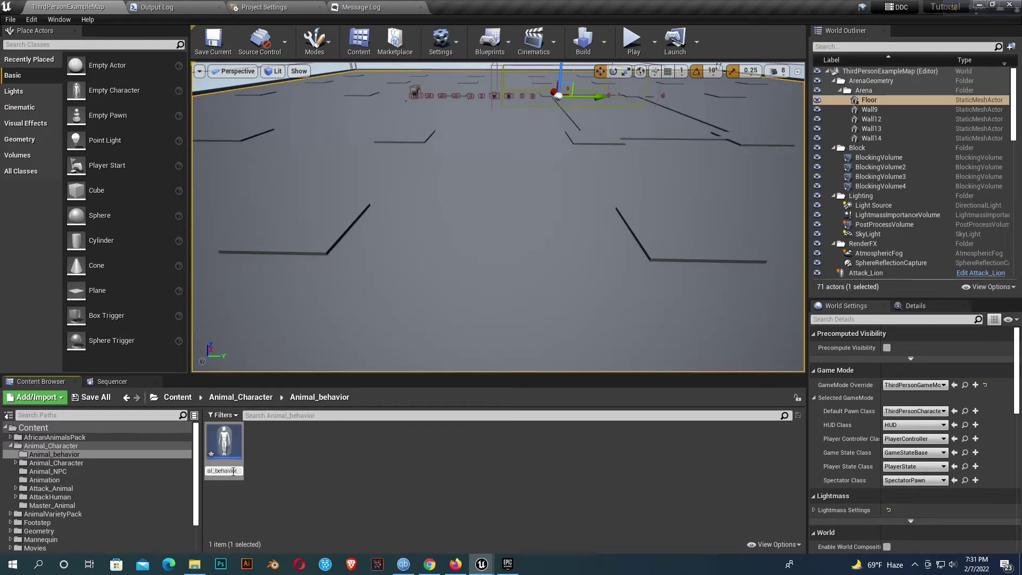
key(Return)
click(279, 477)
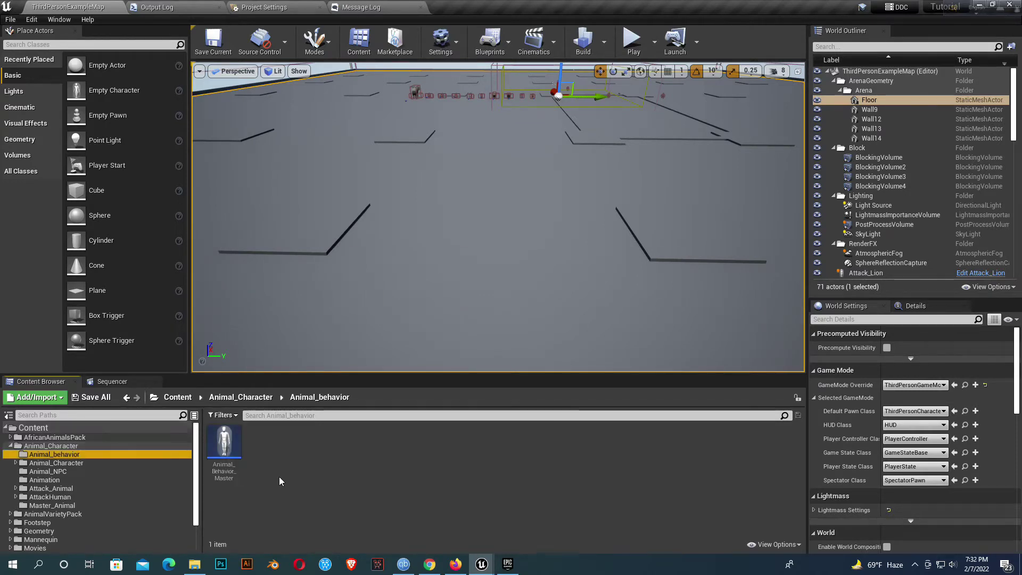
- Open the Animal_Behavior_Master blueprint and delete all nodes from its Event Graph
double_click(223, 456)
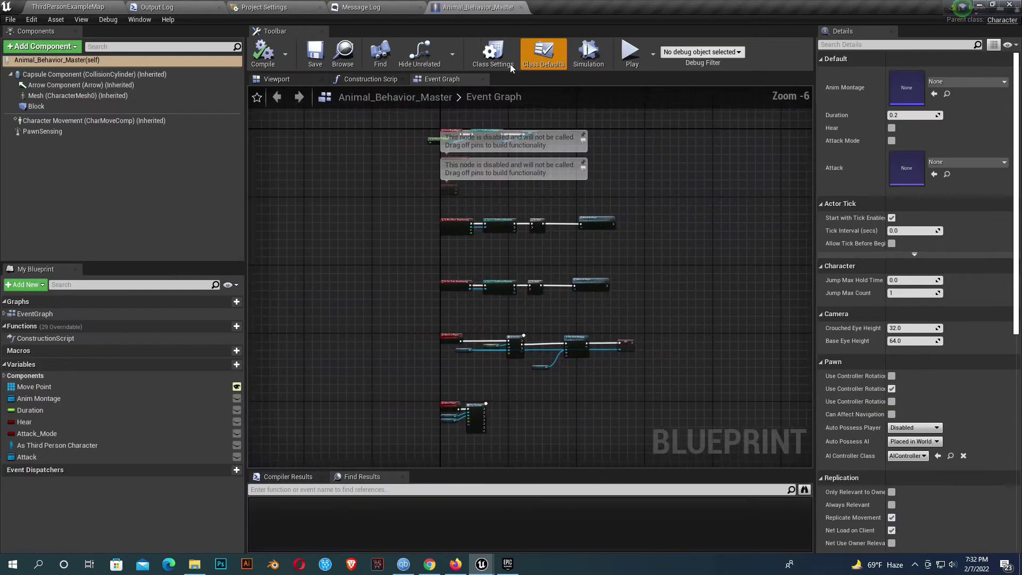
click(56, 397)
click(49, 458)
key(Delete)
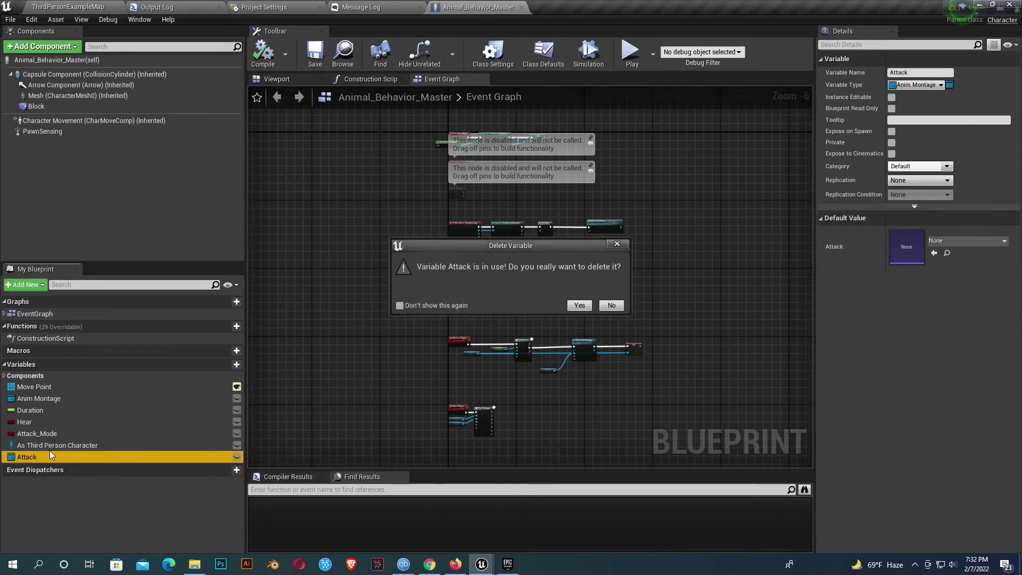
click(607, 308)
drag(723, 433, 375, 116)
key(Delete)
- Delete the variables Attack, As Third Person Character, Move Point, Anim Montage, Duration, Hear and Attack_Mode from the blueprint
click(55, 456)
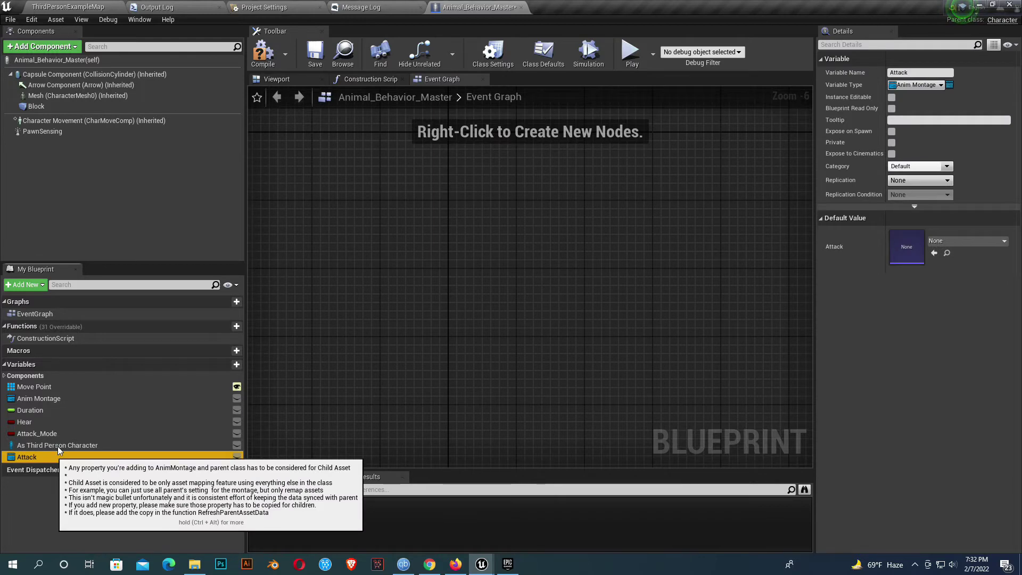
key(Delete)
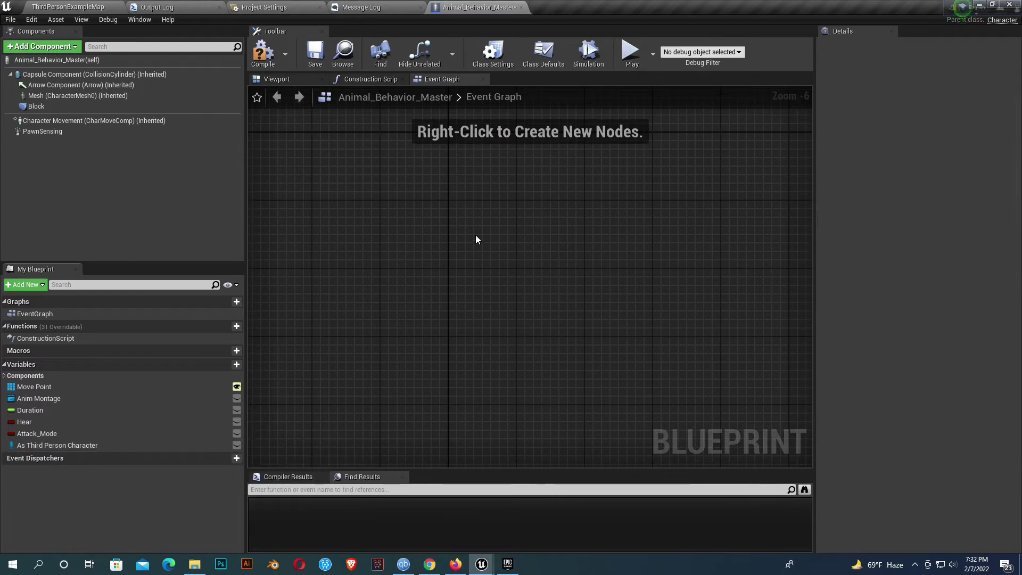
click(114, 449)
key(Delete)
click(37, 408)
key(Delete)
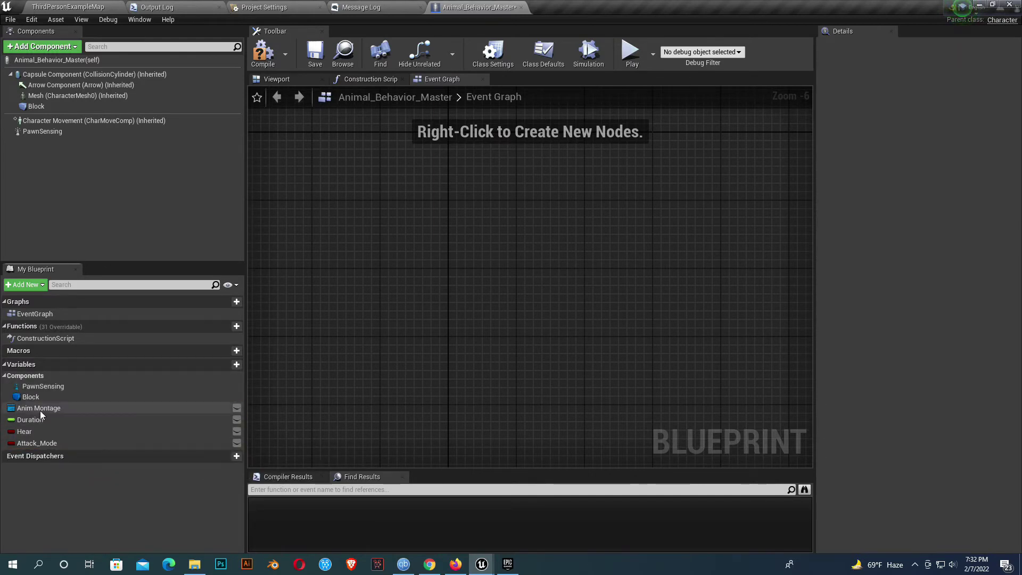
click(39, 410)
key(Delete)
click(37, 412)
key(Delete)
click(34, 412)
key(Delete)
click(33, 413)
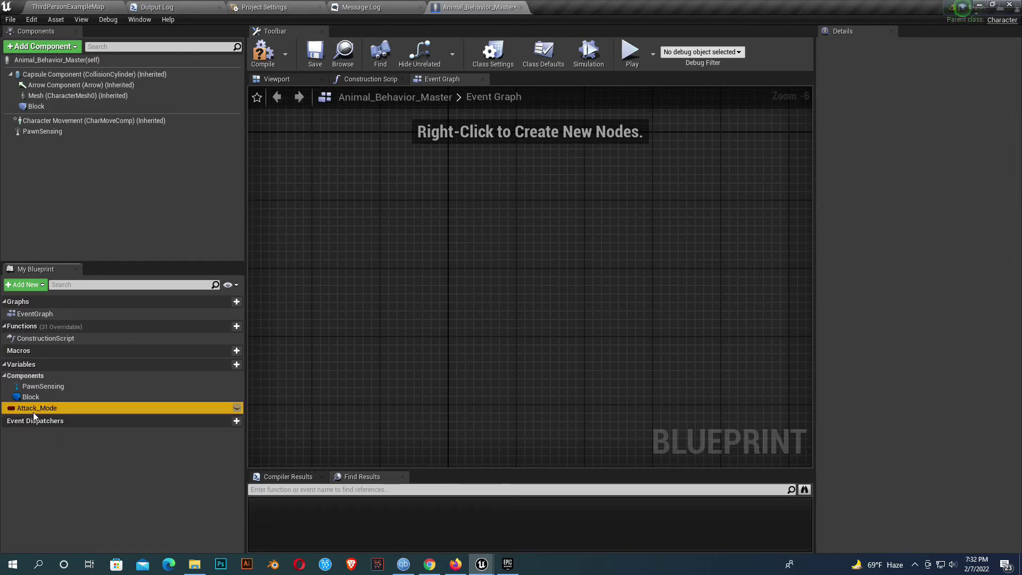
key(Delete)
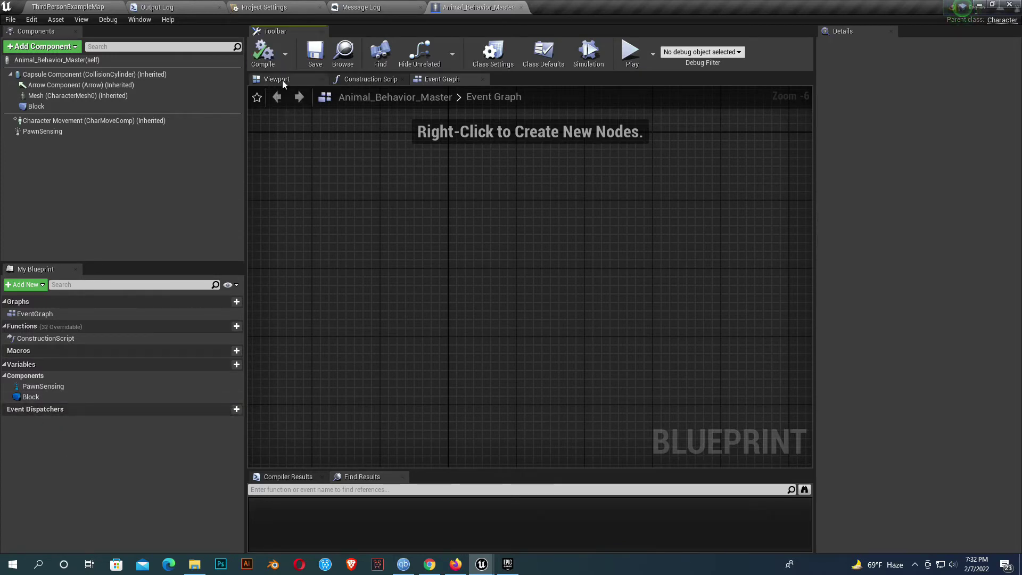
- Show the blueprint's viewport, remove the PawnSensing component and compile
click(282, 79)
click(532, 261)
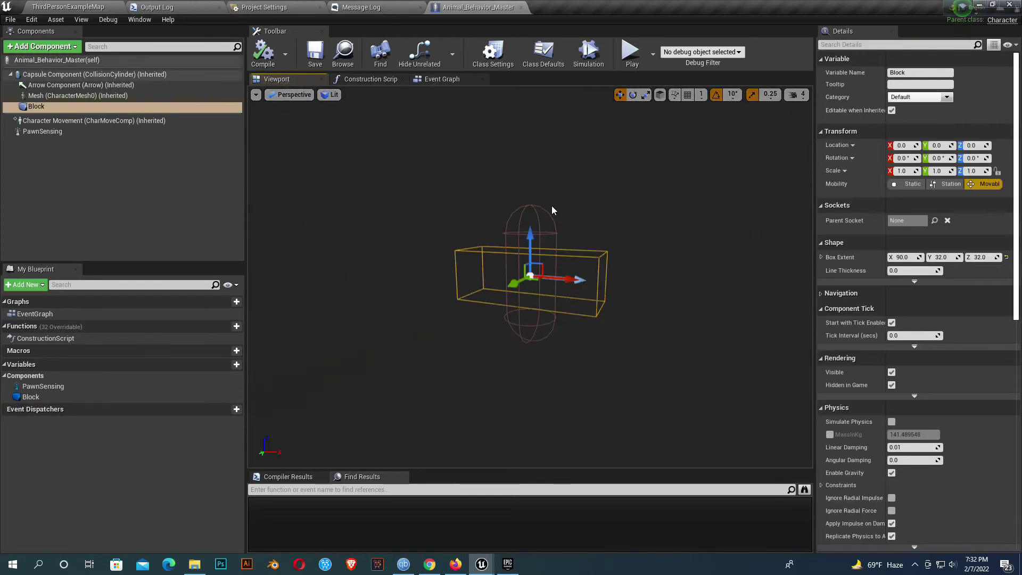
click(100, 132)
key(Delete)
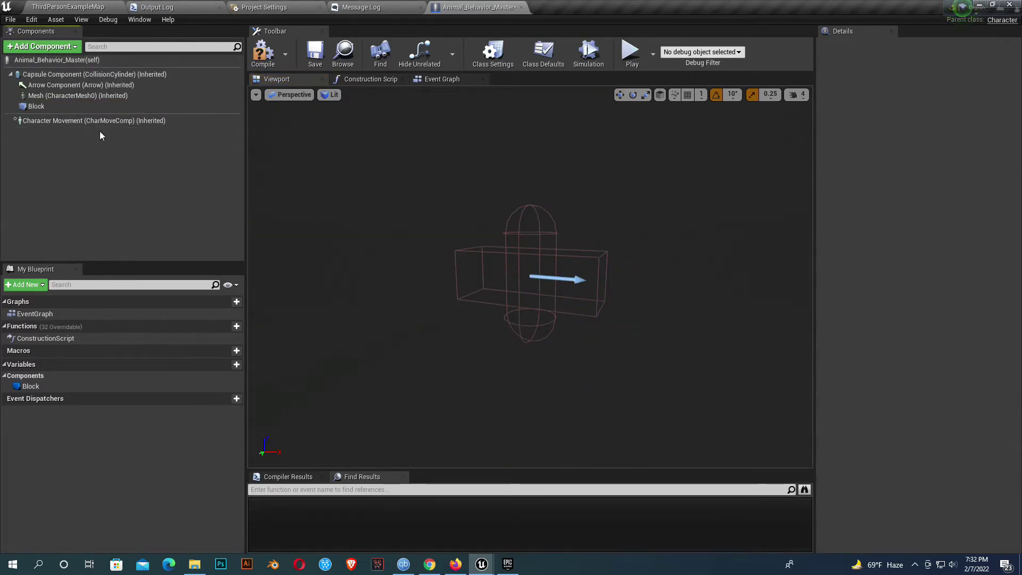
click(264, 56)
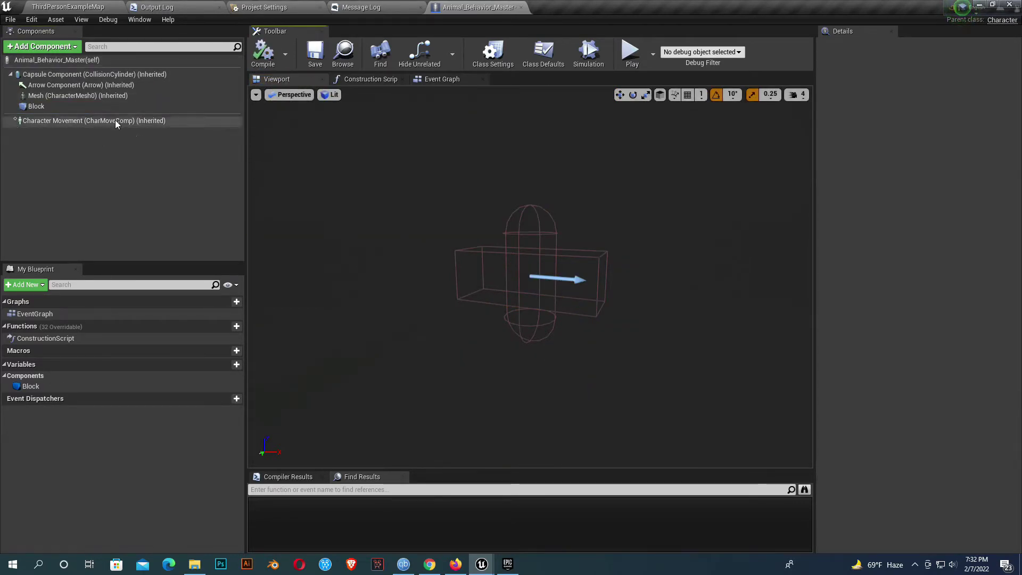
- Set the Mesh component's skeletal mesh to SK_Lion_LOD0 and its anim class to Lion_AnimBlueprint, and compile the blueprint
click(123, 96)
click(939, 311)
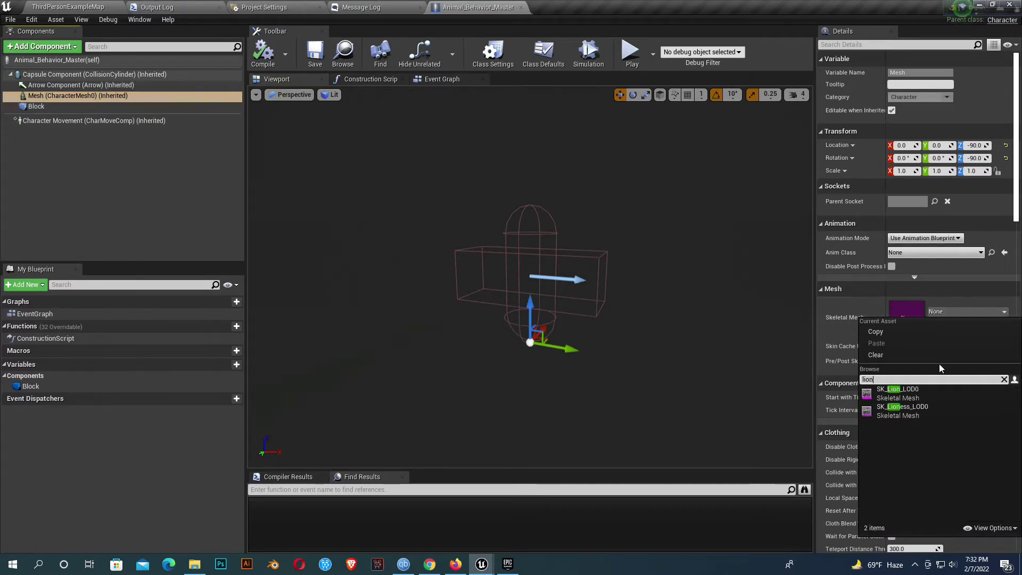
click(925, 394)
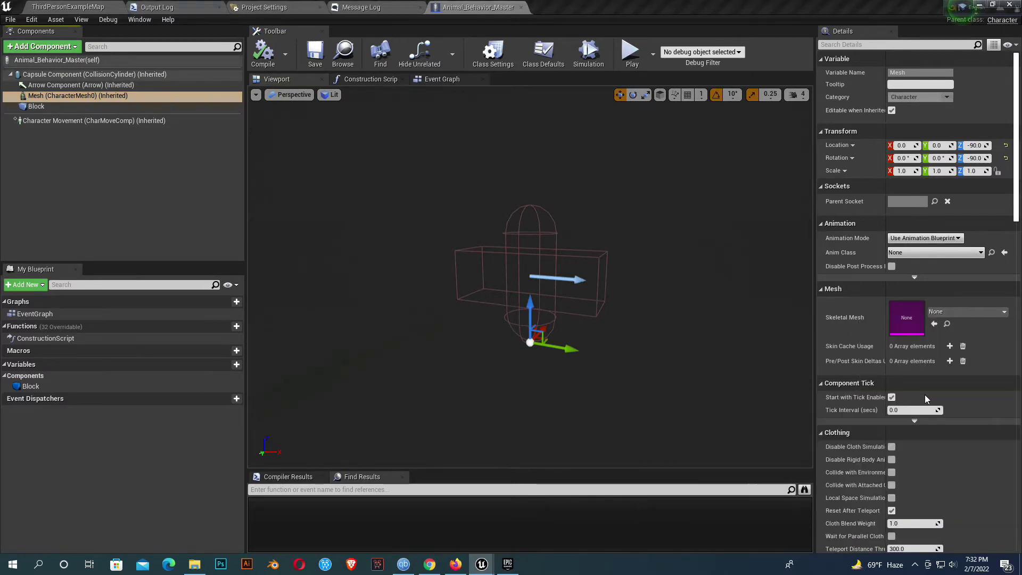
click(910, 253)
text(lio)
key(Return)
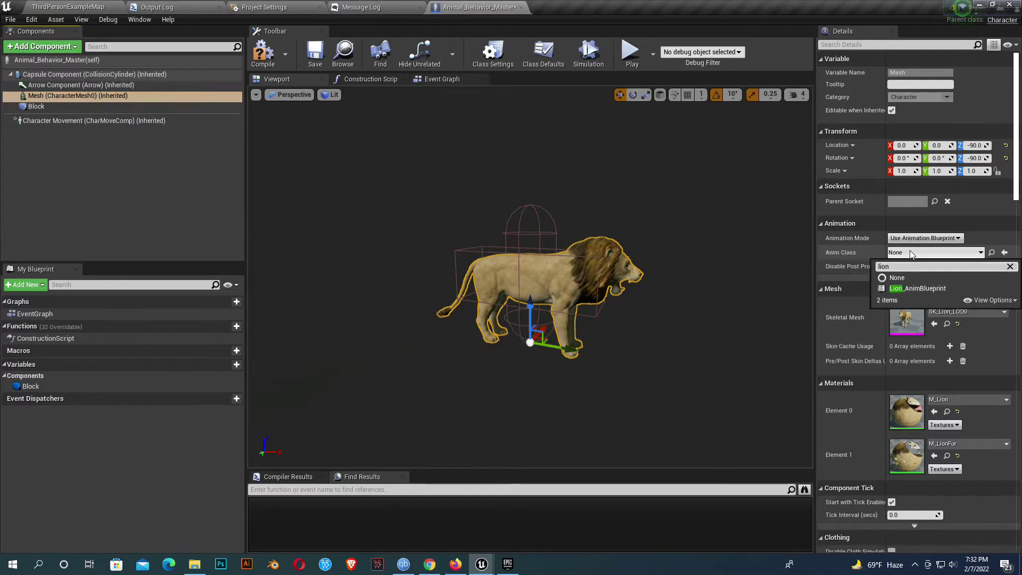
click(263, 53)
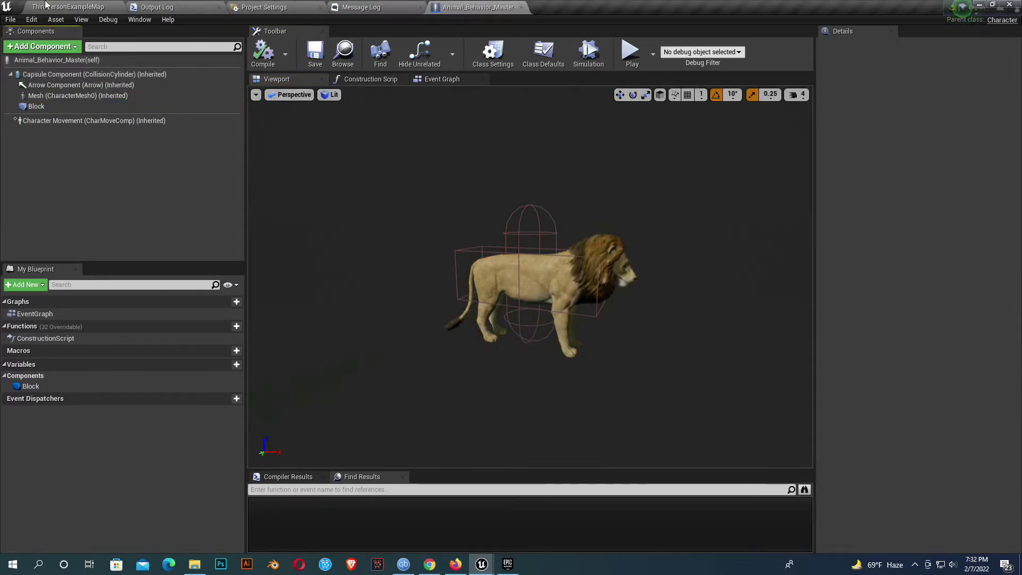
- Create a Blueprint class with AIController as its parent in the Animal_behavior folder and name it Animal_Behavior_Controller
click(68, 7)
right_click(333, 475)
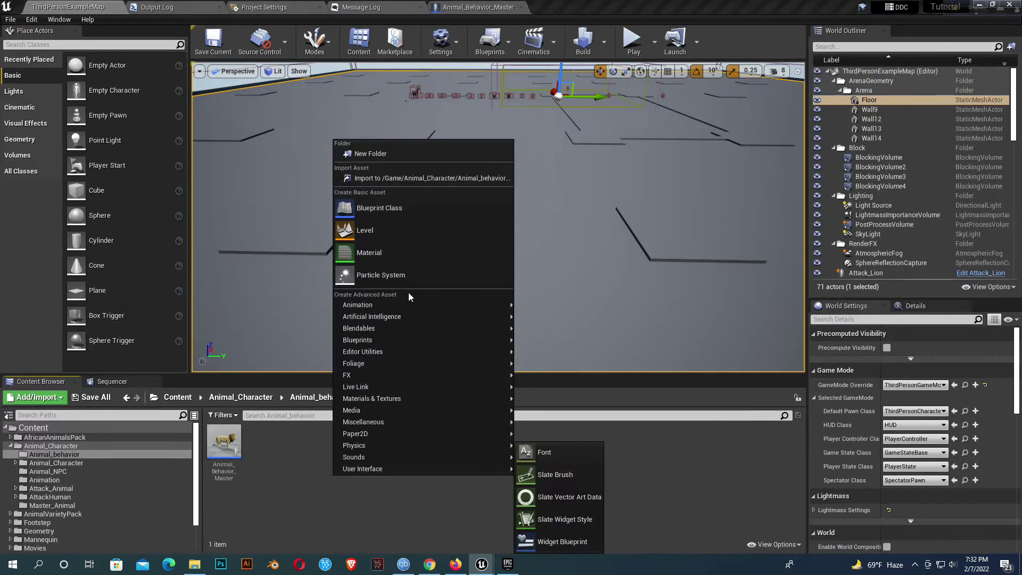
click(398, 212)
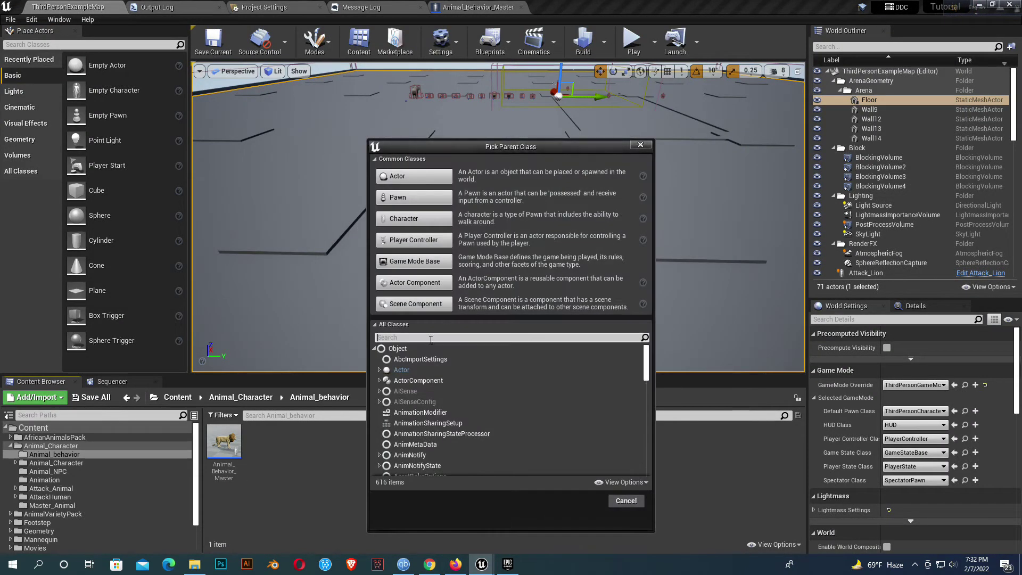
click(430, 337)
text(ai contr)
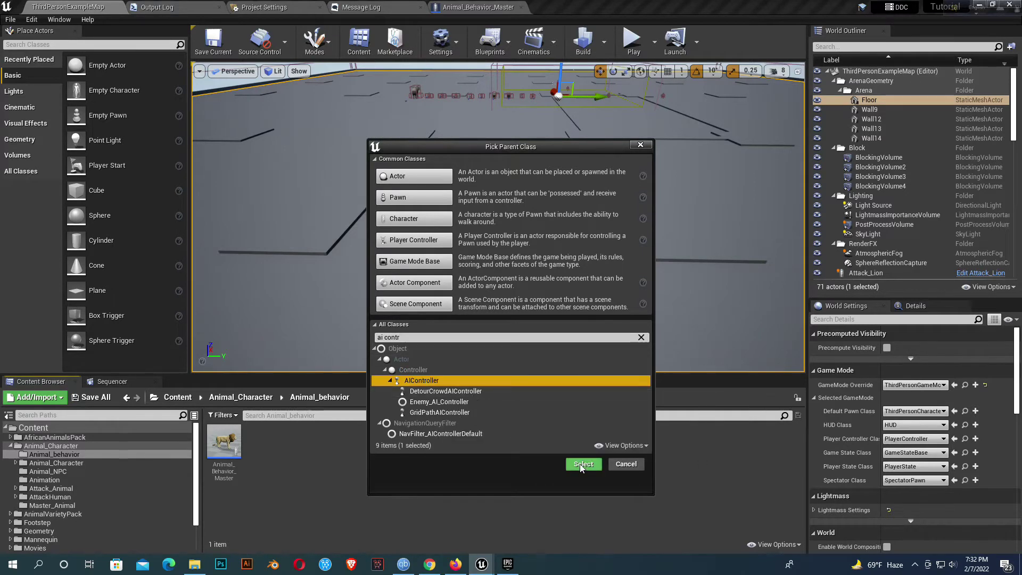
click(580, 463)
text(A)
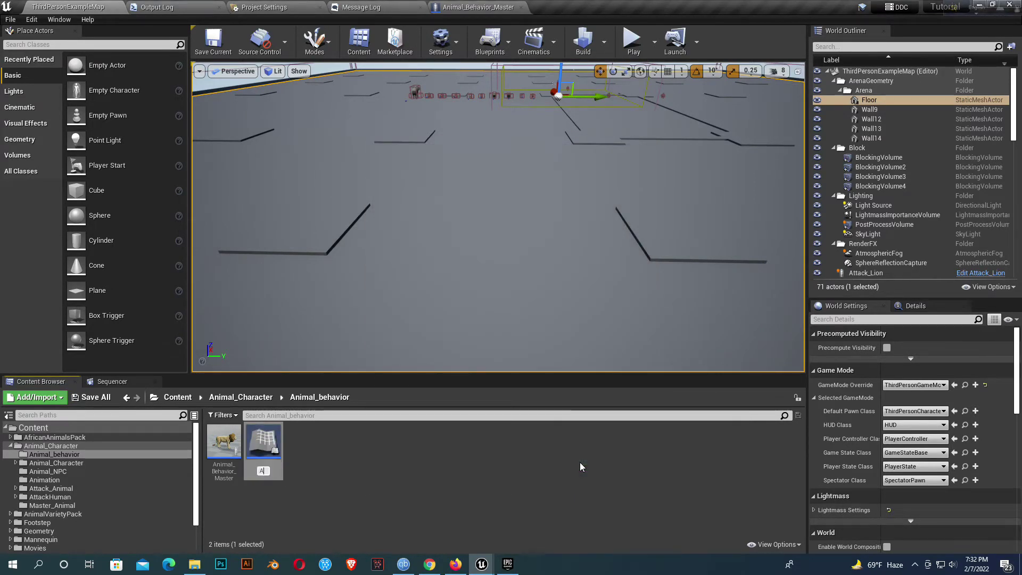
text(nimal_b)
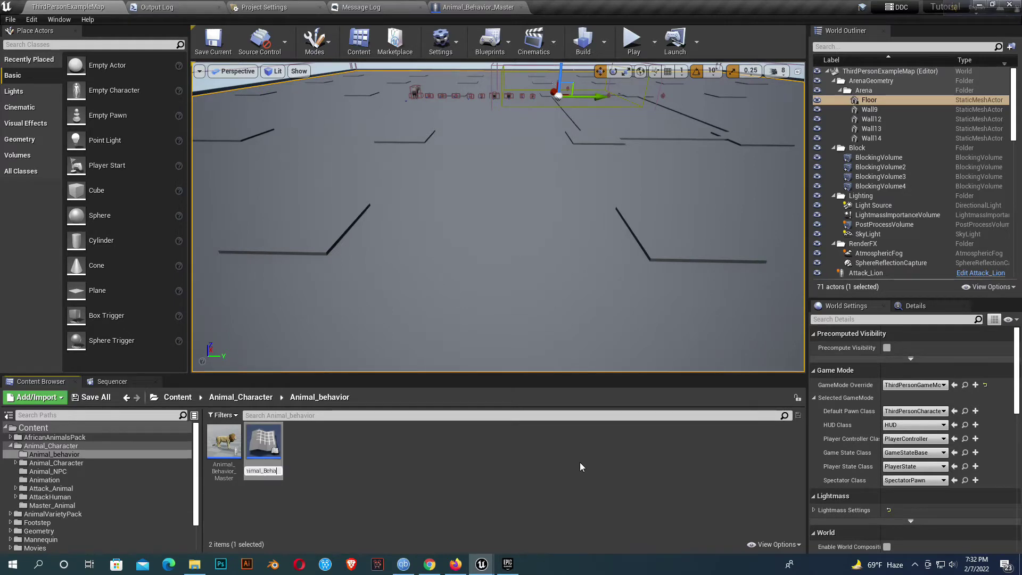
text(ehavior_Contr)
text(oller)
key(Return)
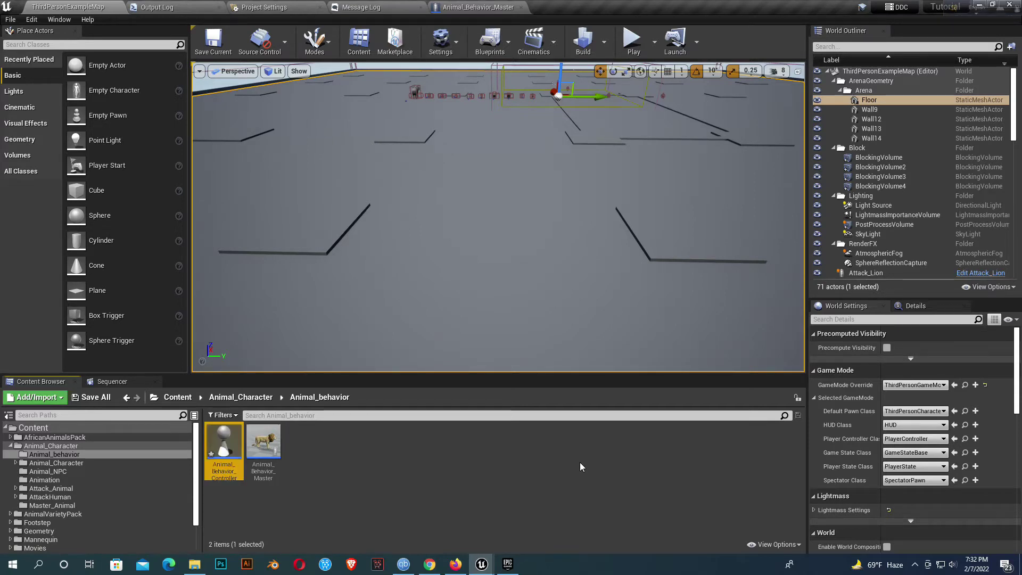
- Create a Behavior Tree asset named Animal_Behavior_BT in the Animal_behavior folder
right_click(322, 463)
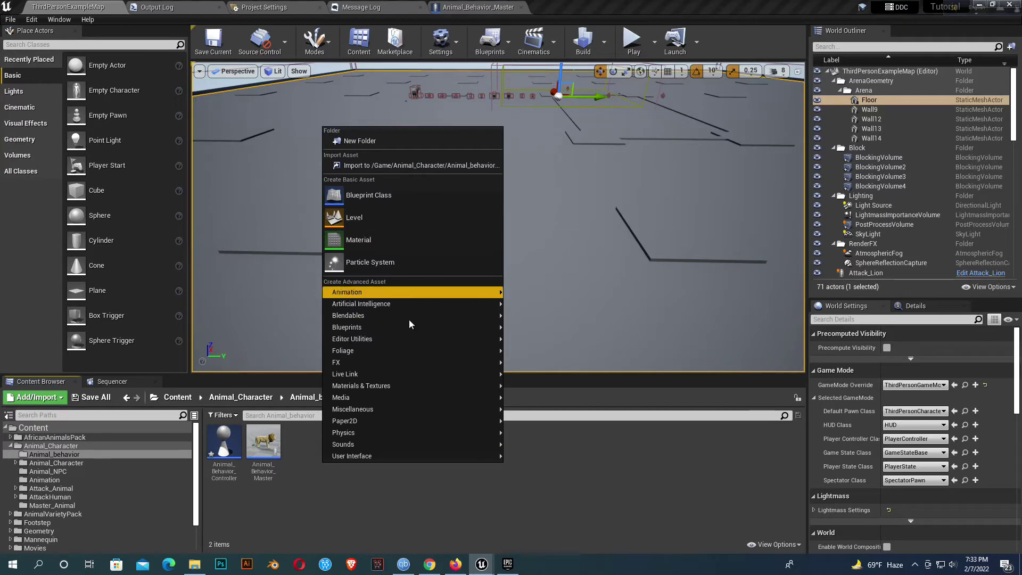
mouse_move(464, 305)
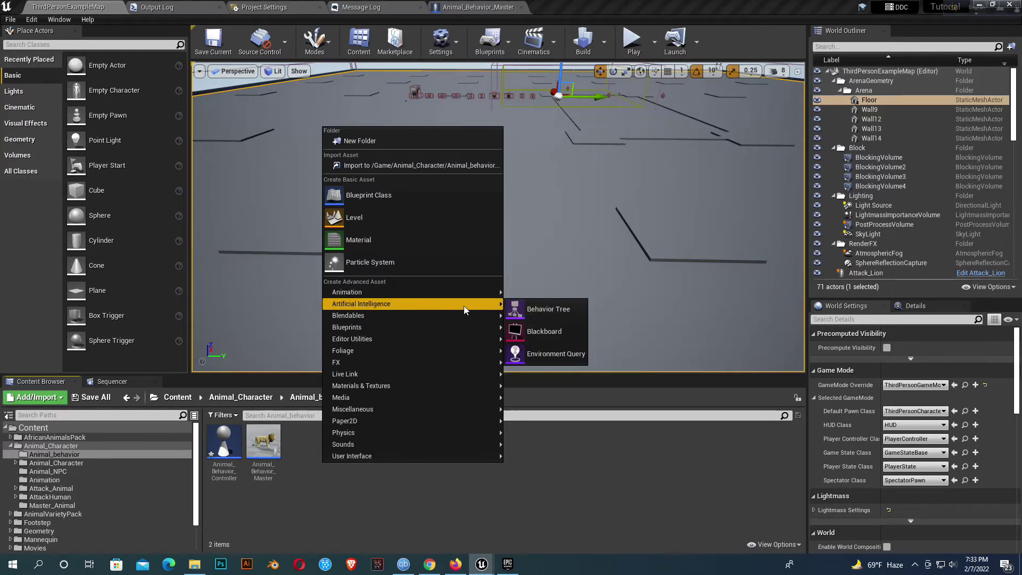
click(547, 311)
text(A)
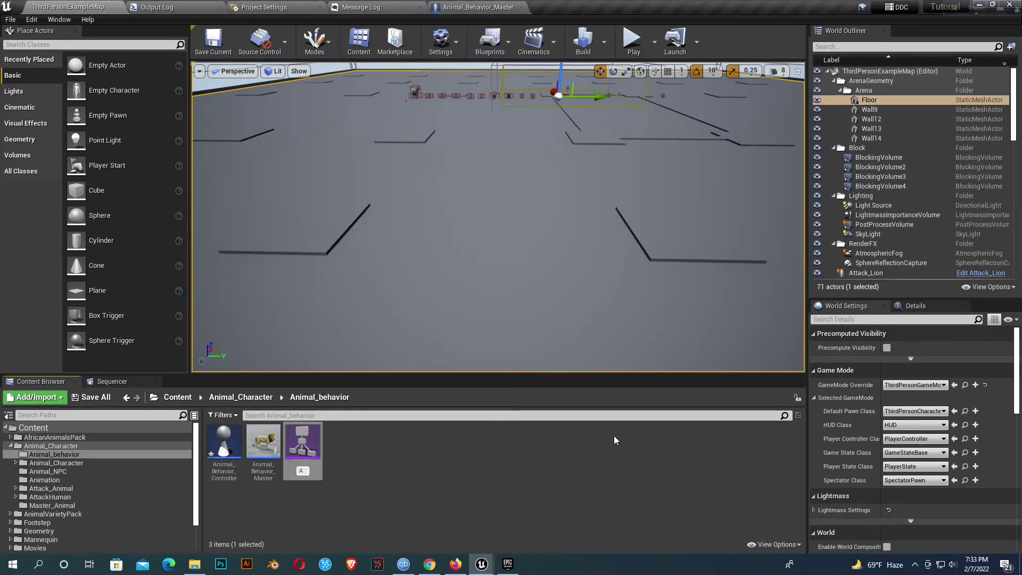
text(nimal)
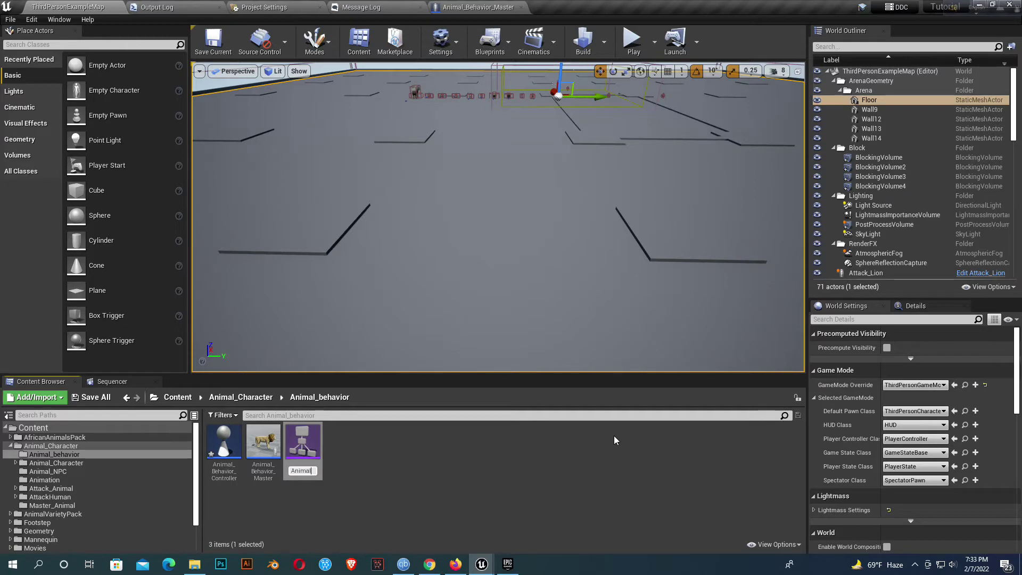
text(_Be)
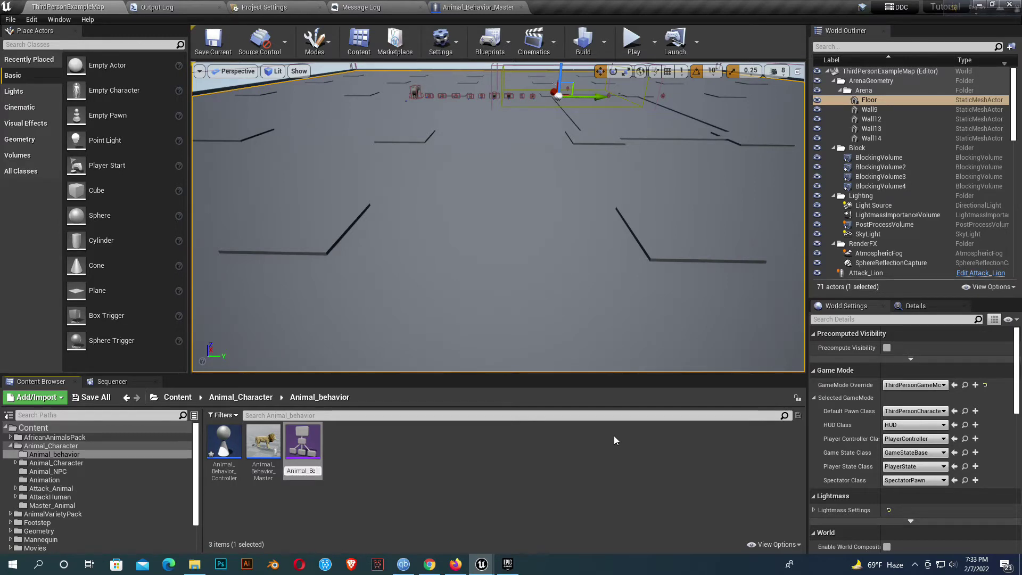
text(havior_BT)
key(Return)
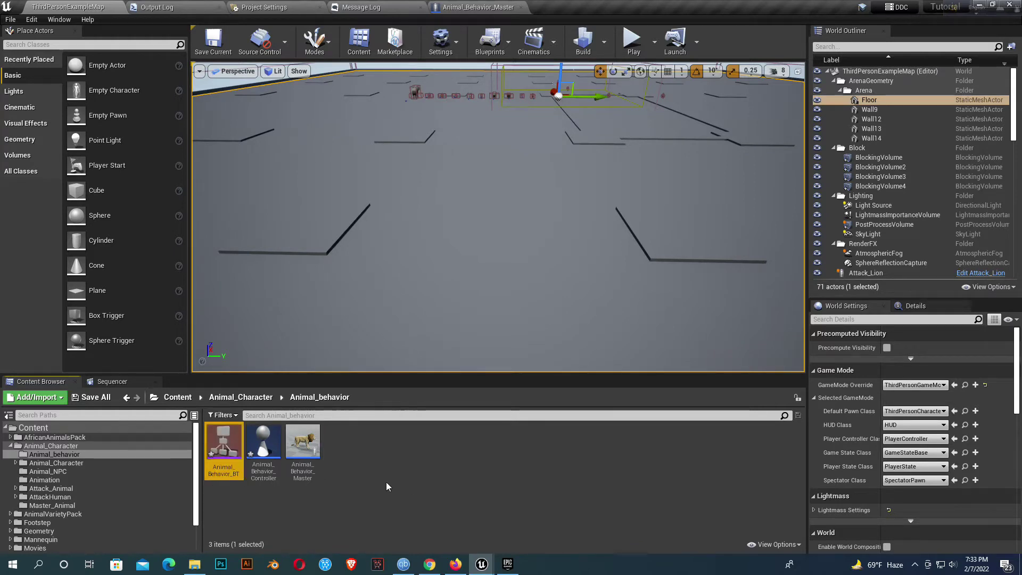
- Create a Blackboard asset named Animal_Behavior_BB in the Animal_behavior folder and save all the new assets
right_click(375, 477)
mouse_move(535, 328)
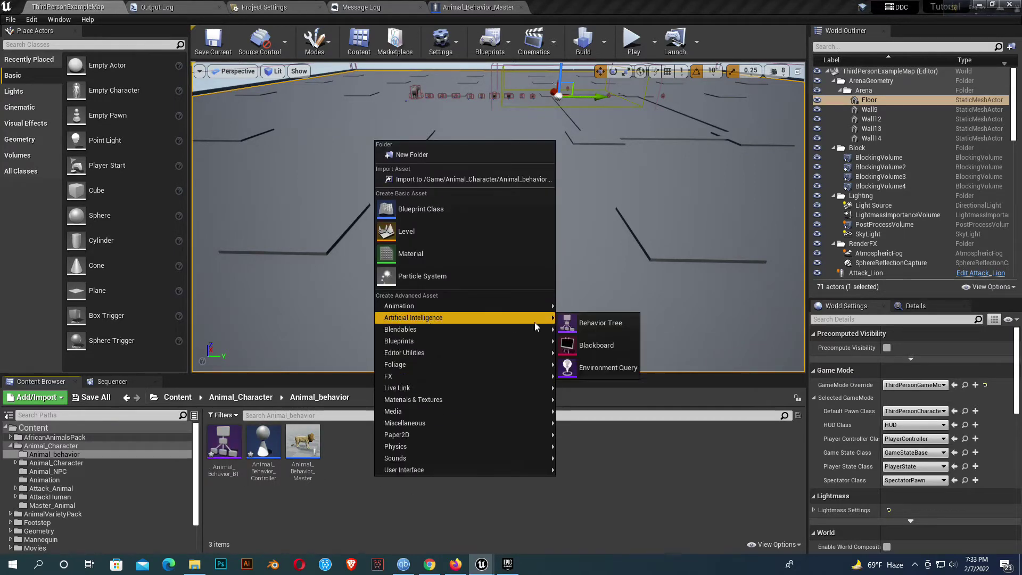
click(597, 344)
text(Animal_B)
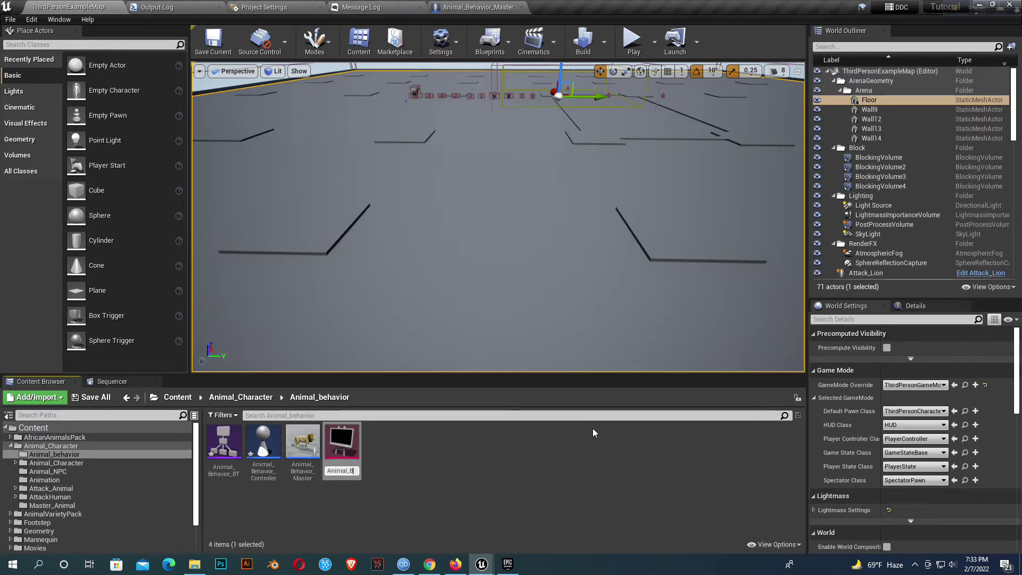
text(ehavior_BB)
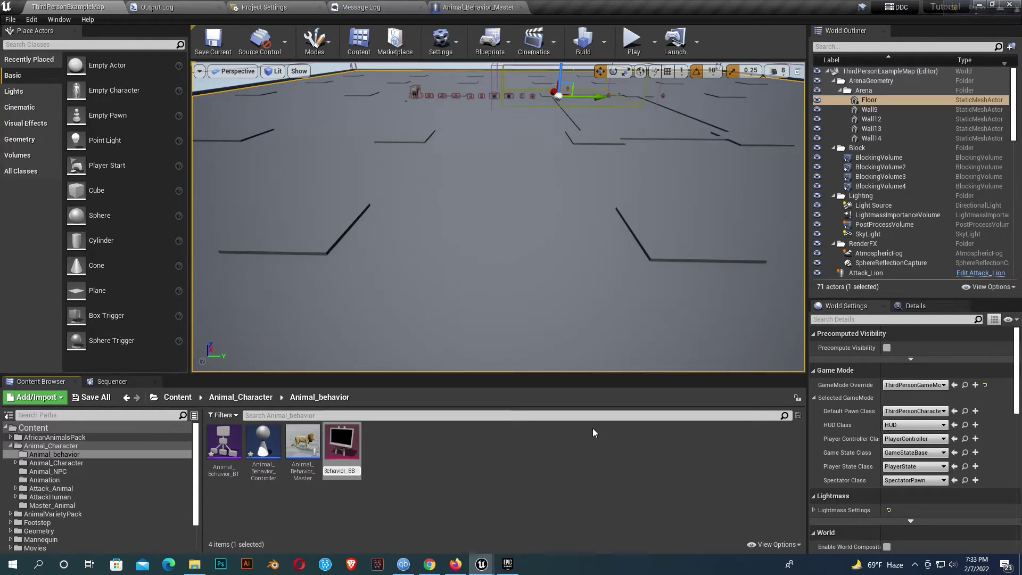
key(Return)
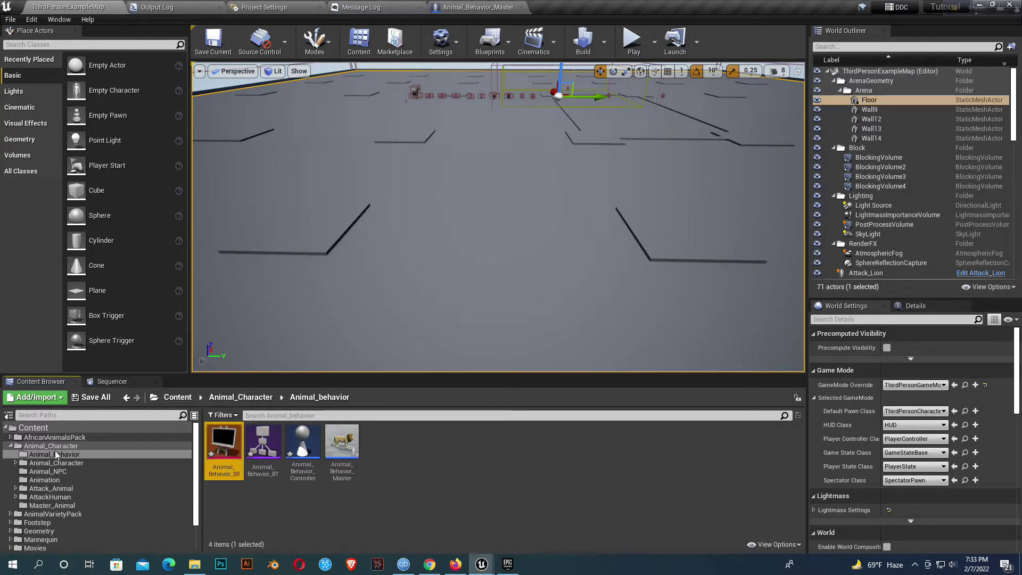
click(78, 402)
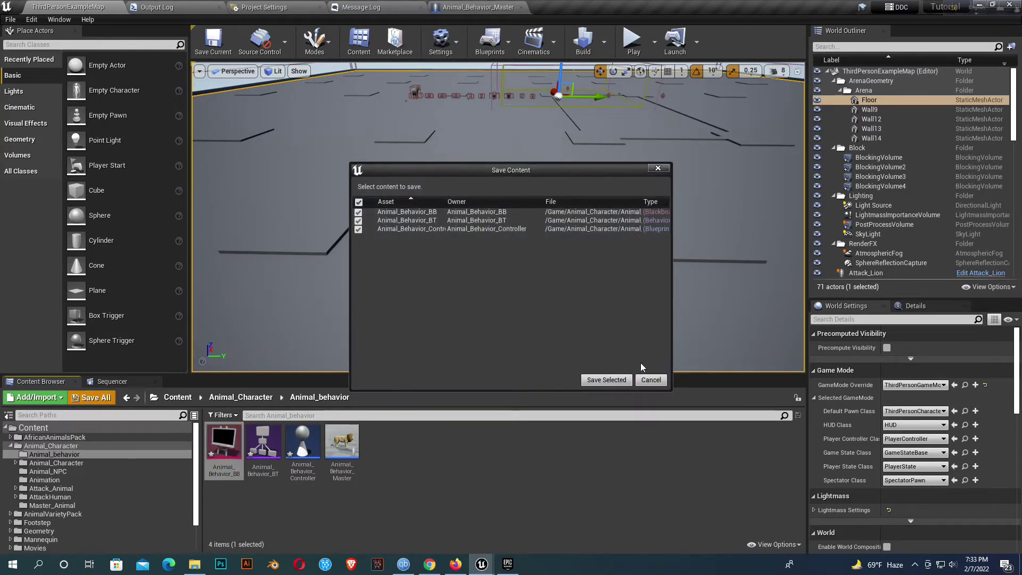
click(606, 380)
- Set the AI Controller Class in Animal_Behavior_Master's class defaults to Animal_Behavior_Controller, then compile, save and close the blueprint
click(303, 444)
click(474, 7)
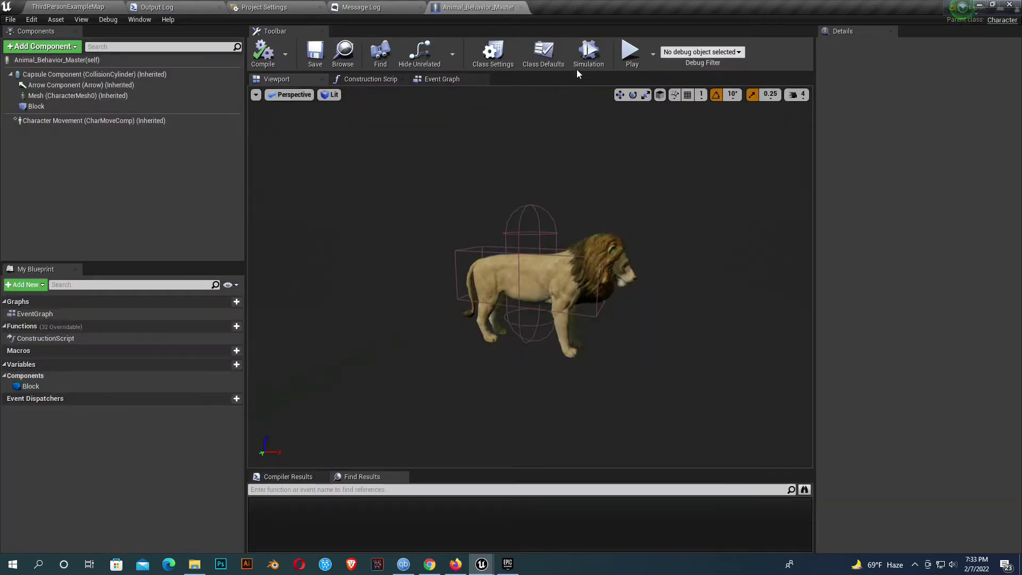
click(543, 53)
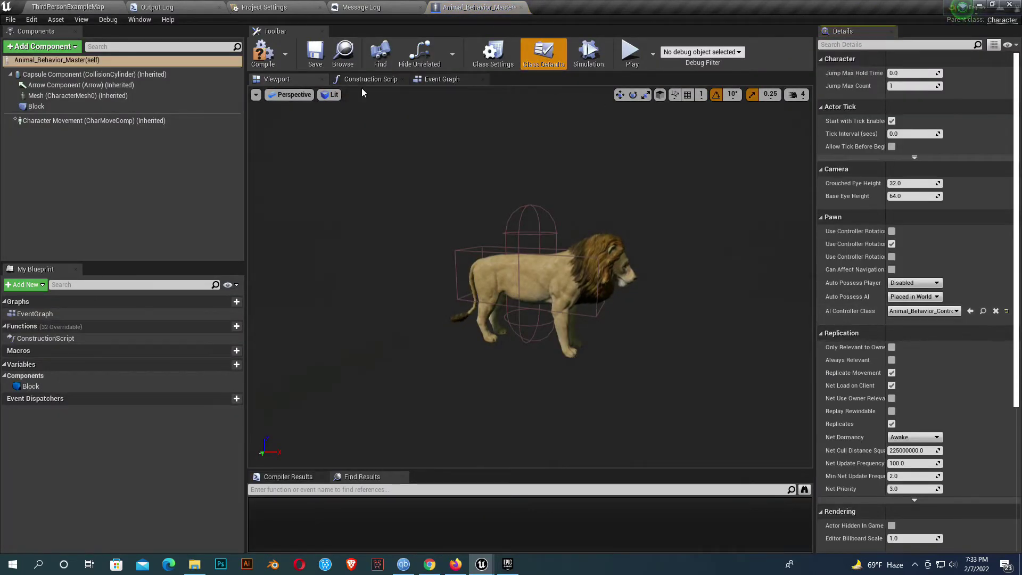
click(263, 53)
click(315, 53)
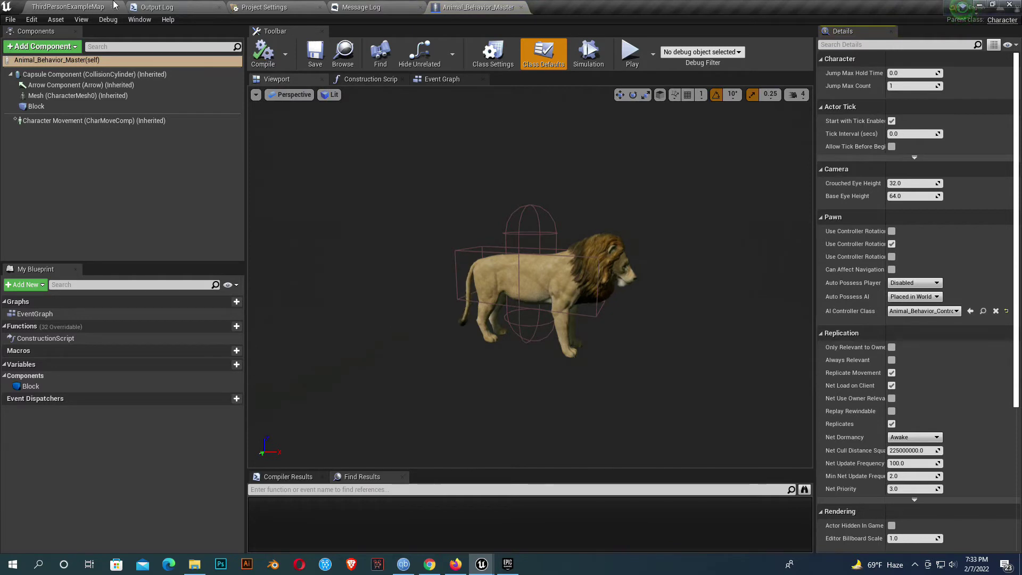
click(521, 7)
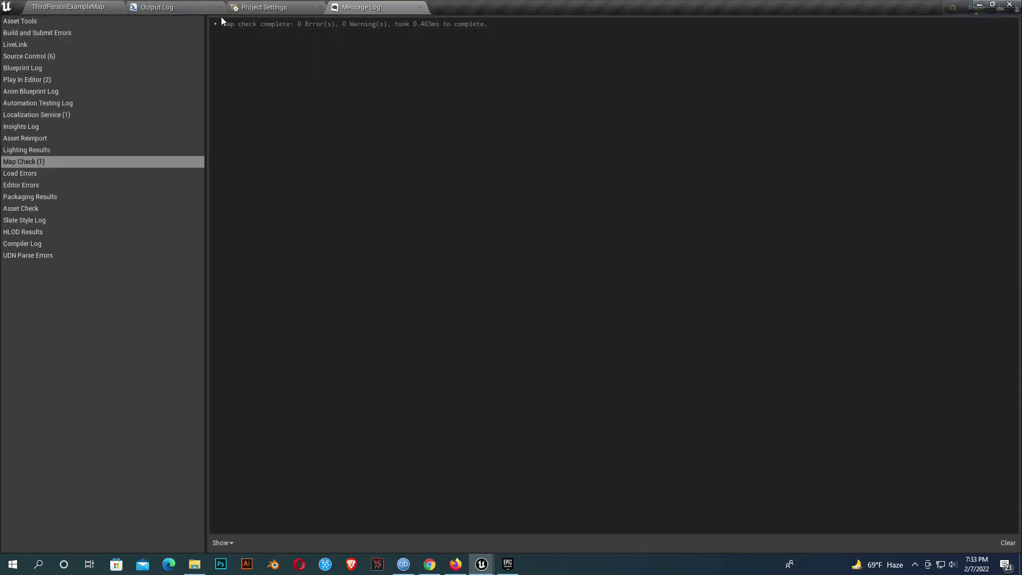
- Open the Animal_Behavior_Controller blueprint's Event Graph and delete the Event Tick node
click(68, 6)
double_click(298, 450)
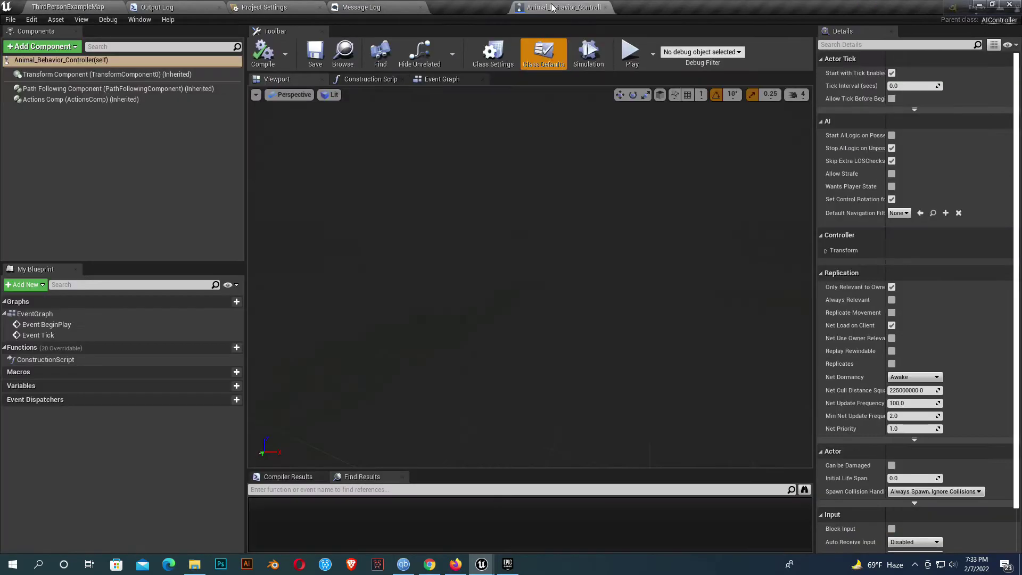
click(442, 78)
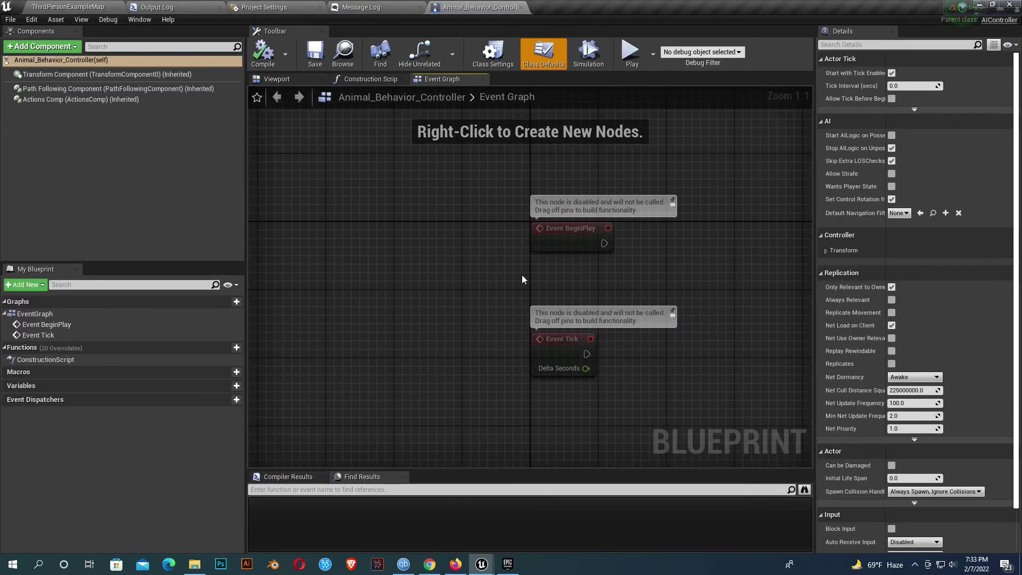
drag(602, 379, 477, 321)
key(Delete)
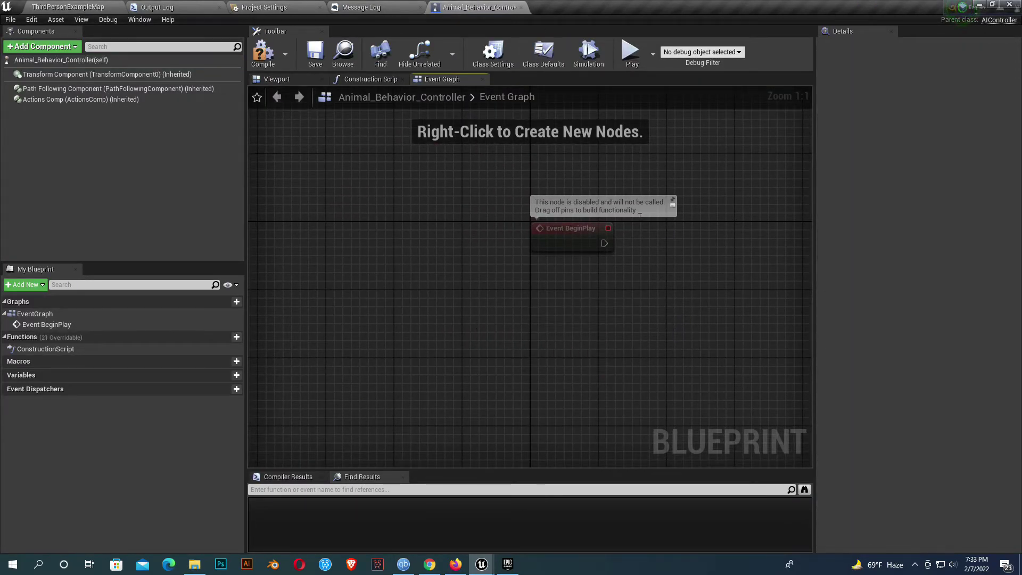
- Add a Run Behavior Tree node connected to Event BeginPlay and align it with the event
drag(604, 243, 667, 243)
text(run )
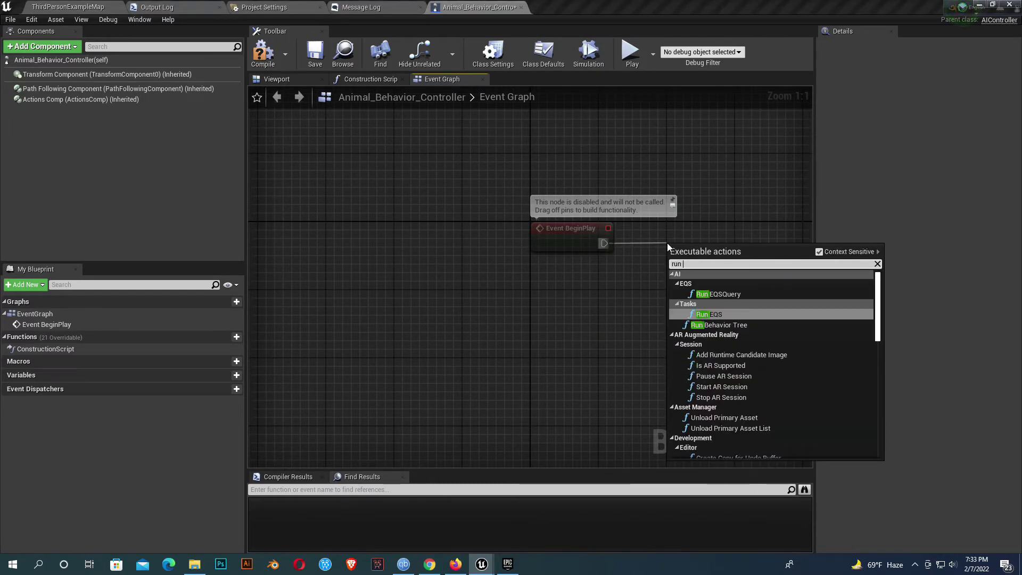
text(behavior)
key(Return)
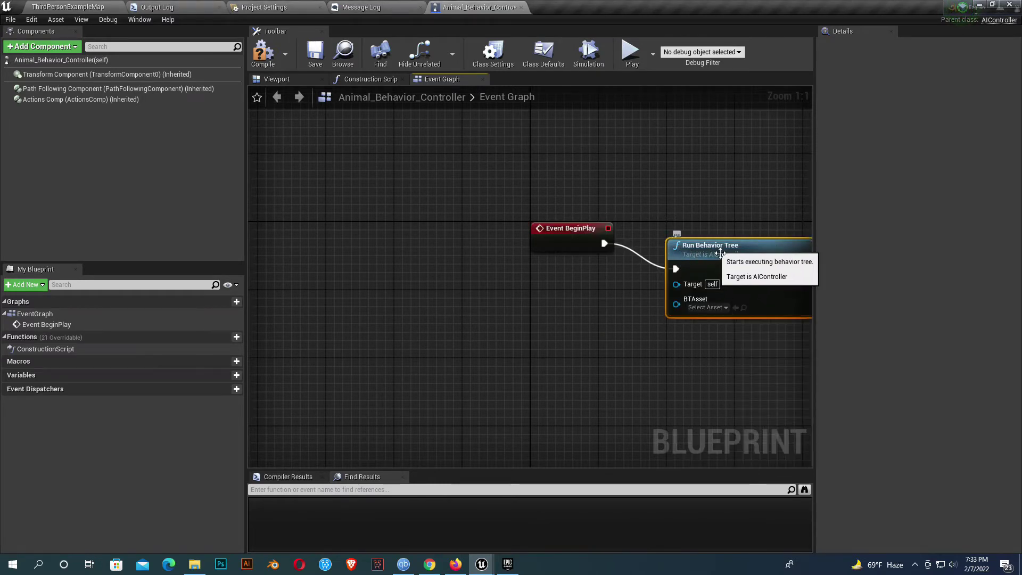
drag(720, 254, 712, 231)
right_drag(720, 203, 612, 203)
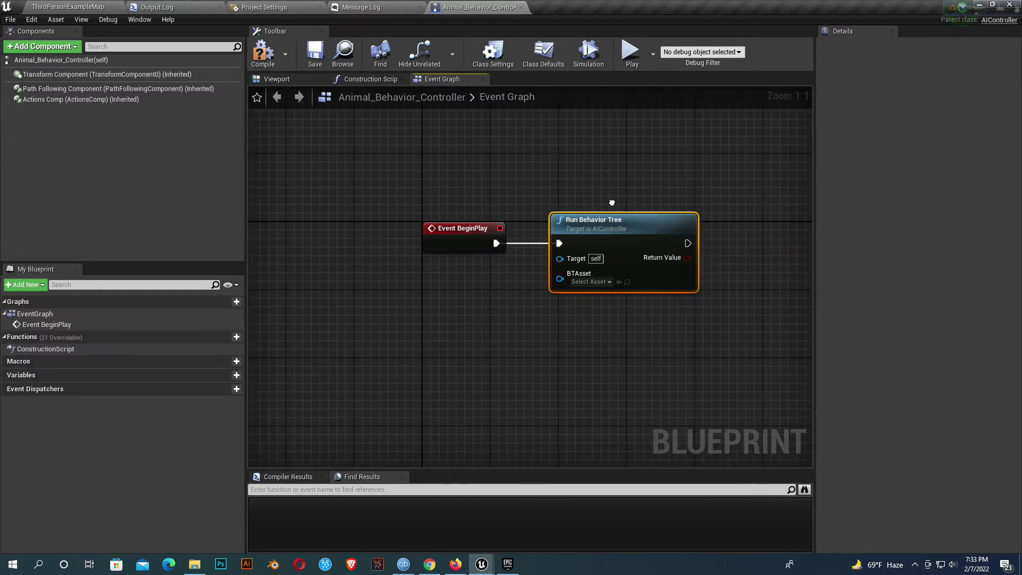
- Set the Run Behavior Tree node's BTAsset to Animal_Behavior_BT, then compile and close the controller blueprint
click(590, 282)
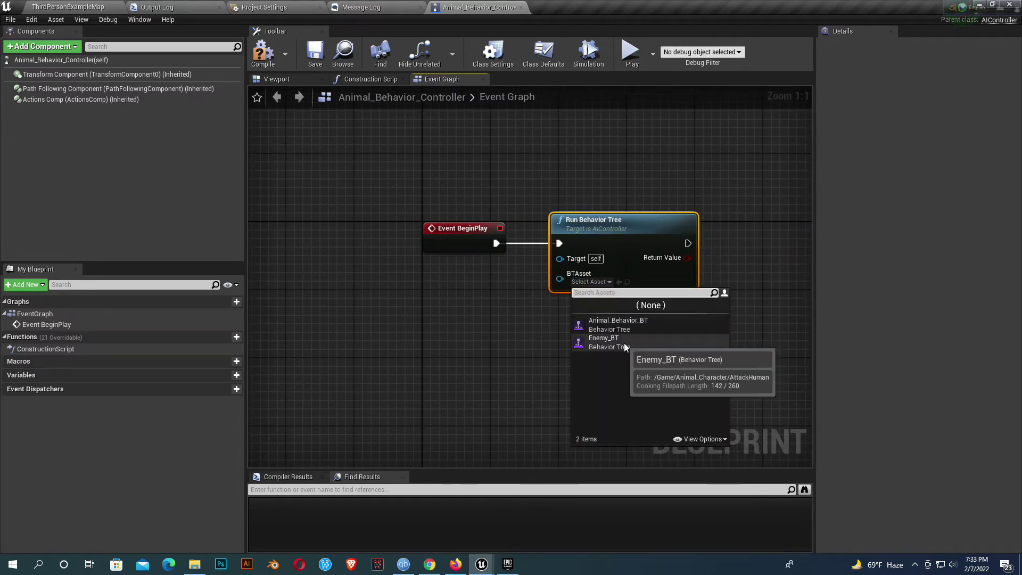
click(634, 324)
click(275, 61)
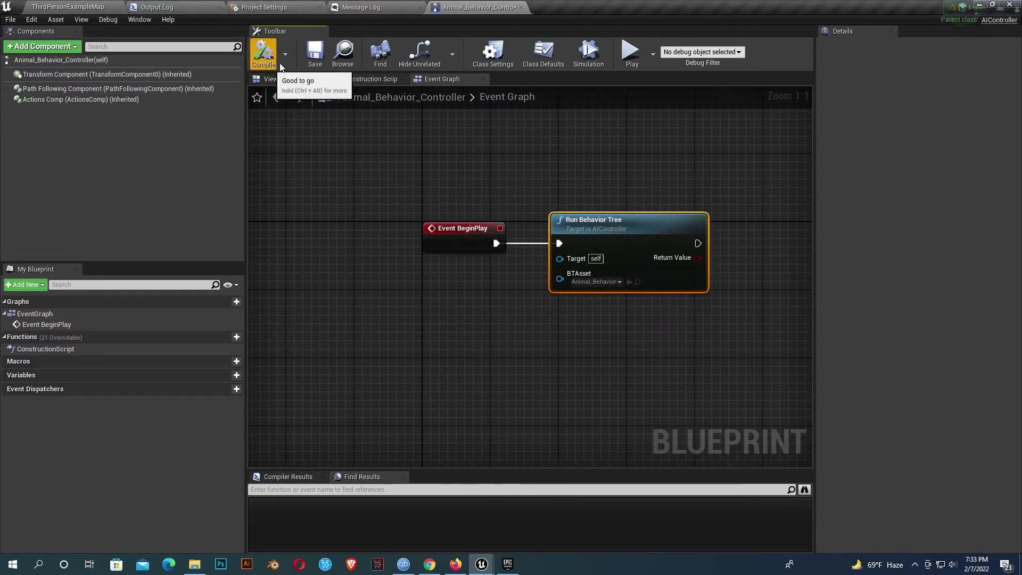
click(522, 7)
- Open the Animal_Behavior_BT behavior tree from the Animal_behavior folder and switch to its blackboard
click(93, 6)
click(418, 480)
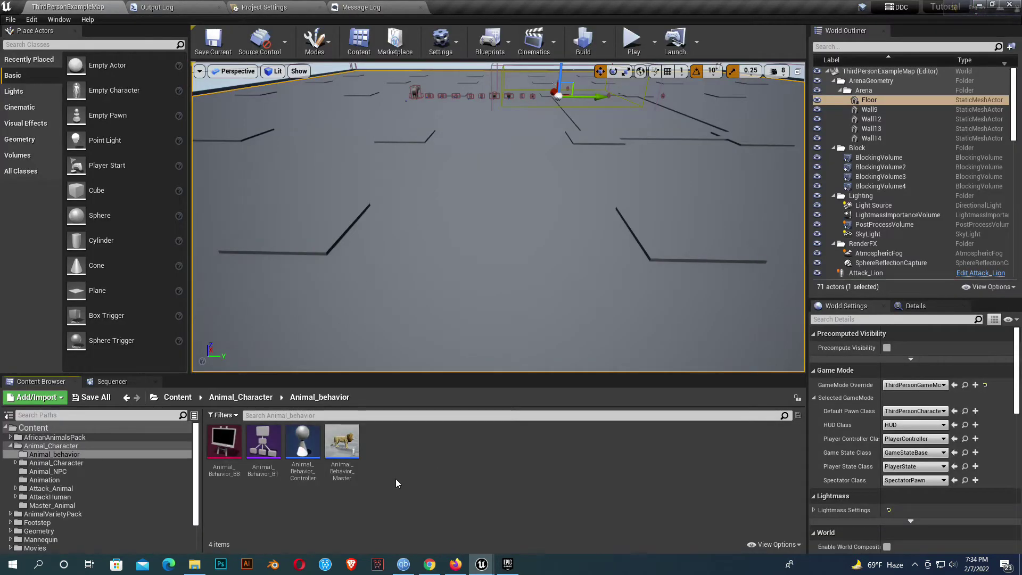
double_click(262, 447)
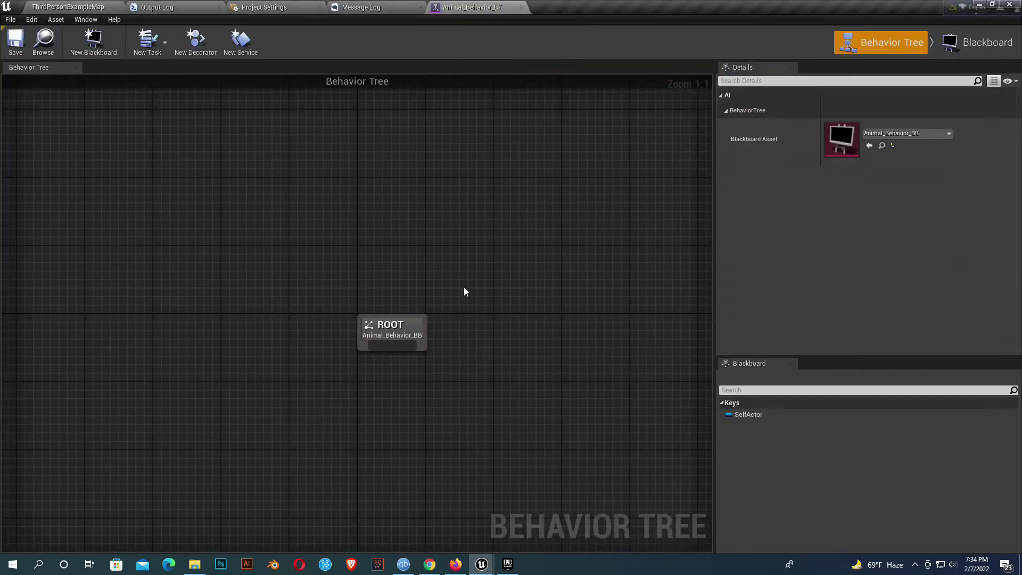
right_drag(439, 298, 425, 224)
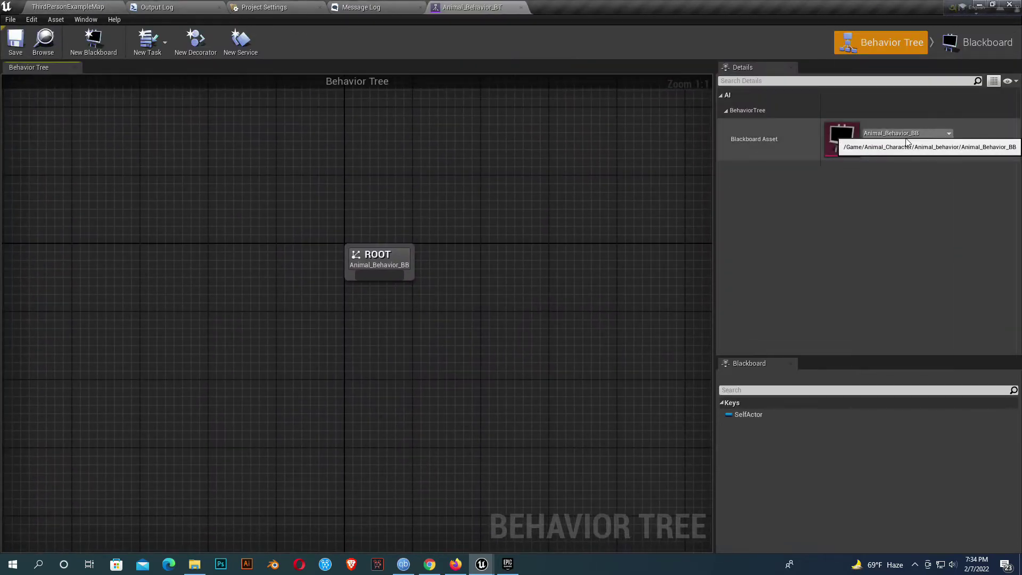
click(950, 44)
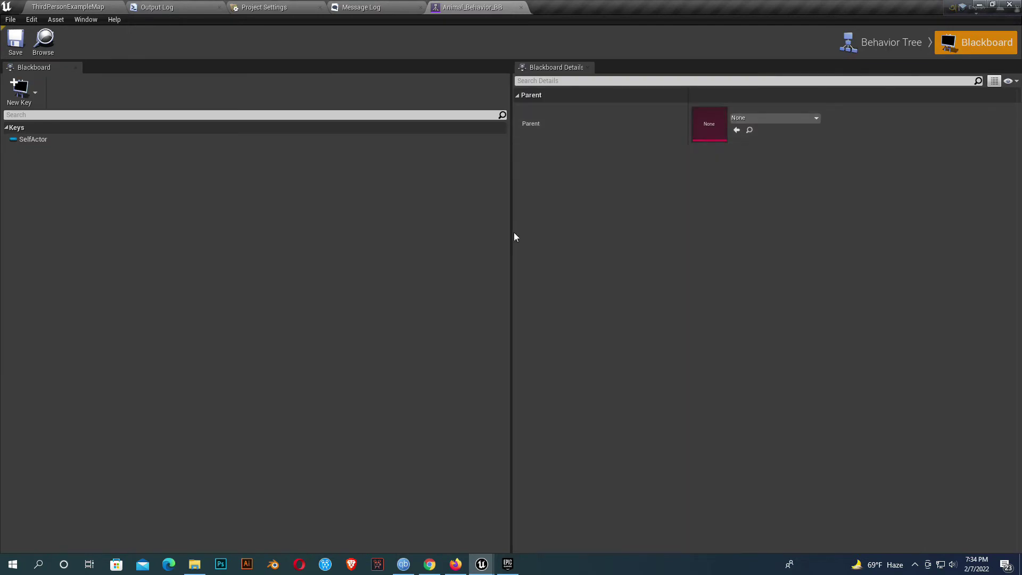
- Add a Vector key named TargetLocation to the blackboard
click(20, 88)
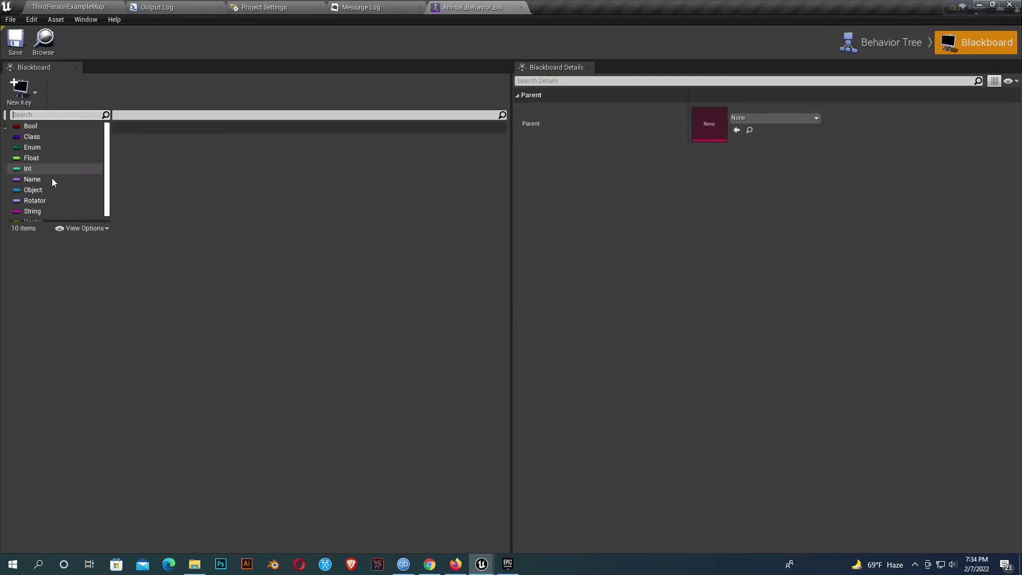
click(45, 217)
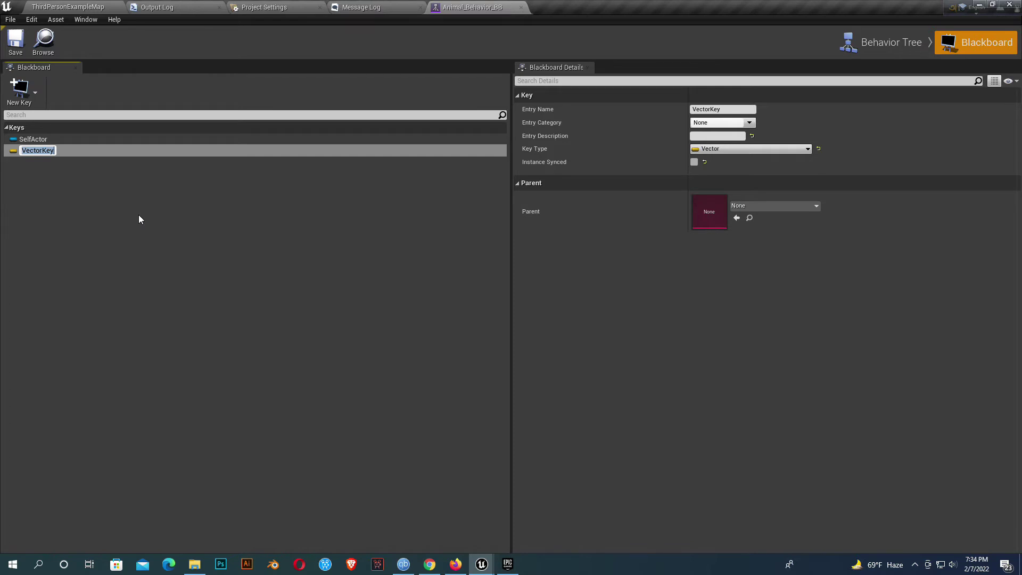
text(FindLocation)
key(ctrl+a)
text(Target)
text(ocation)
key(Return)
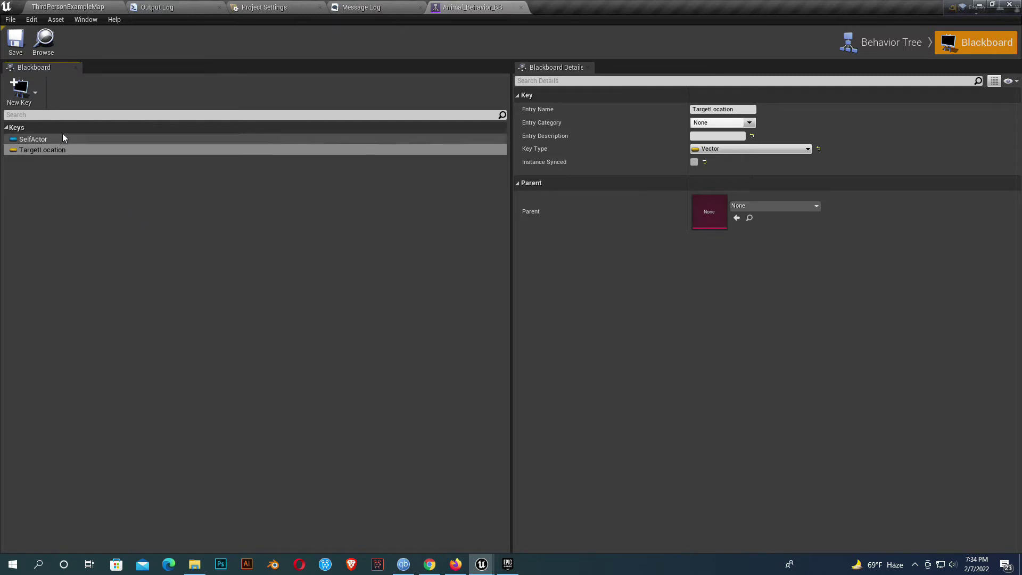
- Add two Bool keys to the blackboard and rename the first one HasSeePlayer
click(20, 92)
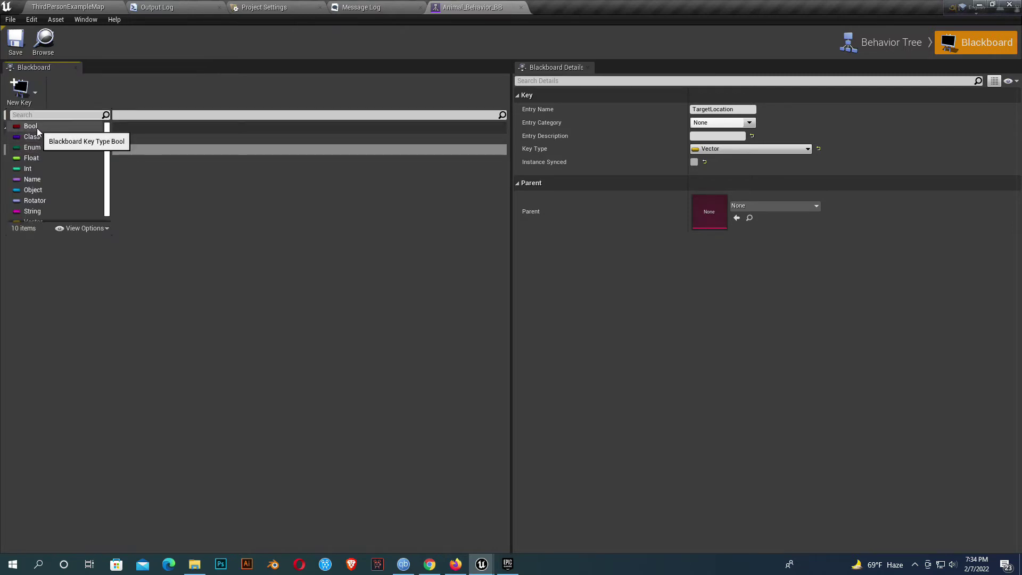
click(31, 126)
click(29, 104)
click(40, 126)
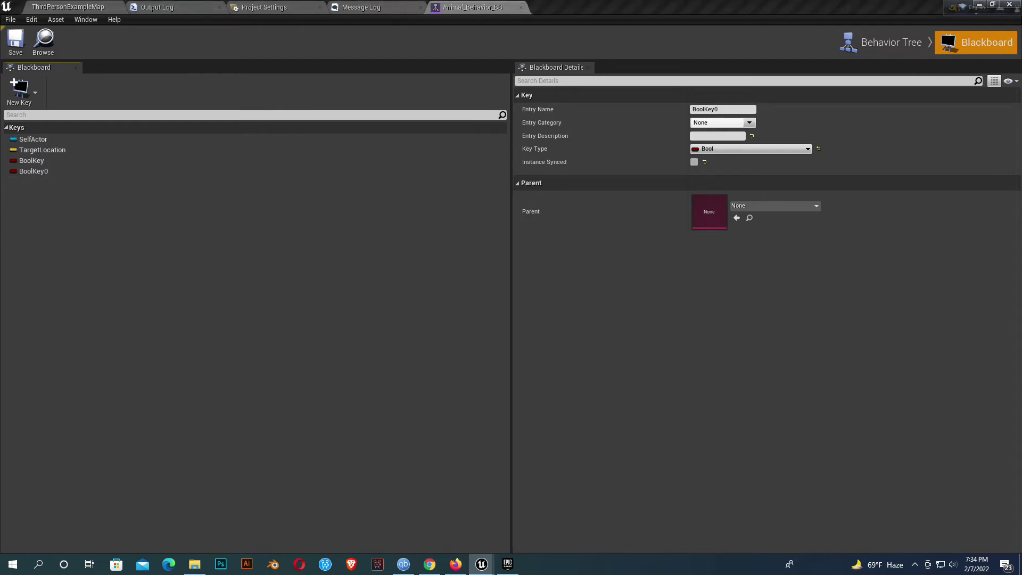
click(57, 164)
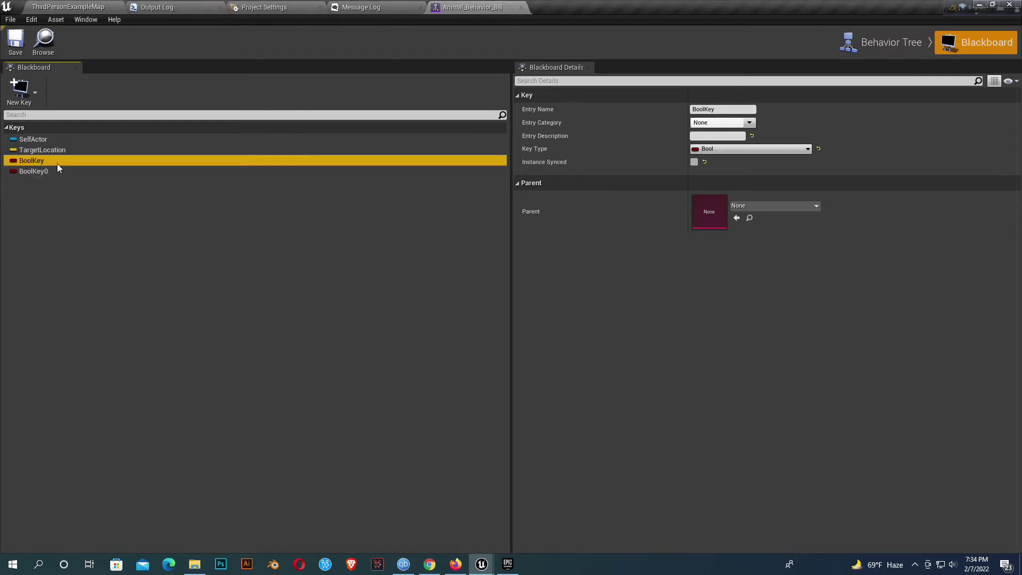
click(57, 164)
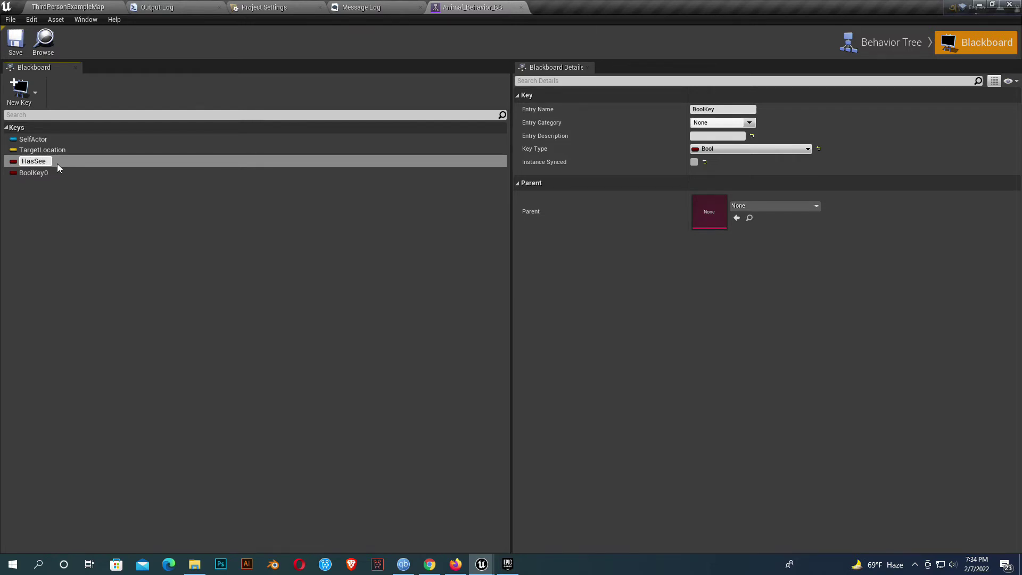
key(Return)
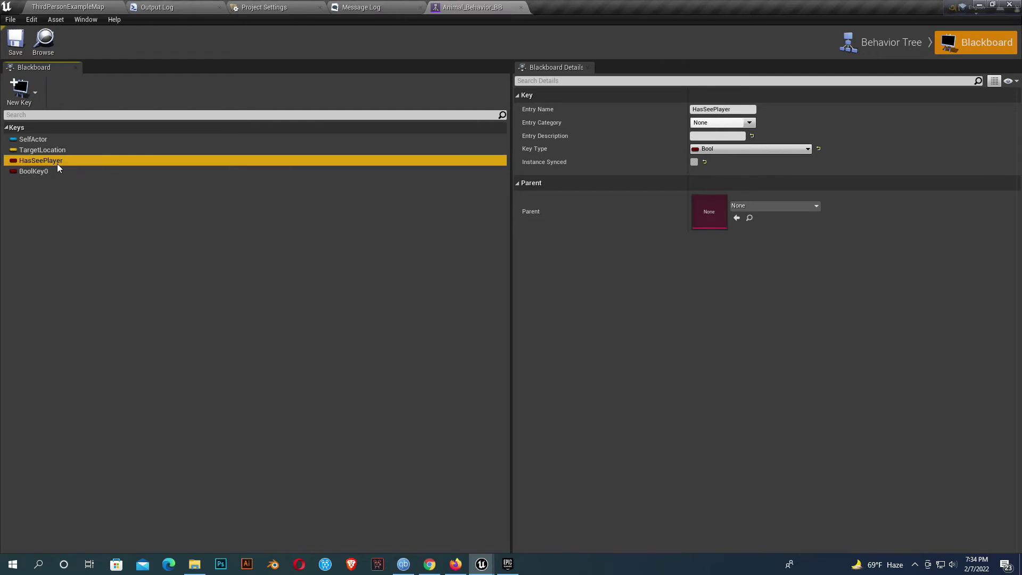
- Rename the second Bool key PlayerIsInRange and save the blackboard
click(56, 175)
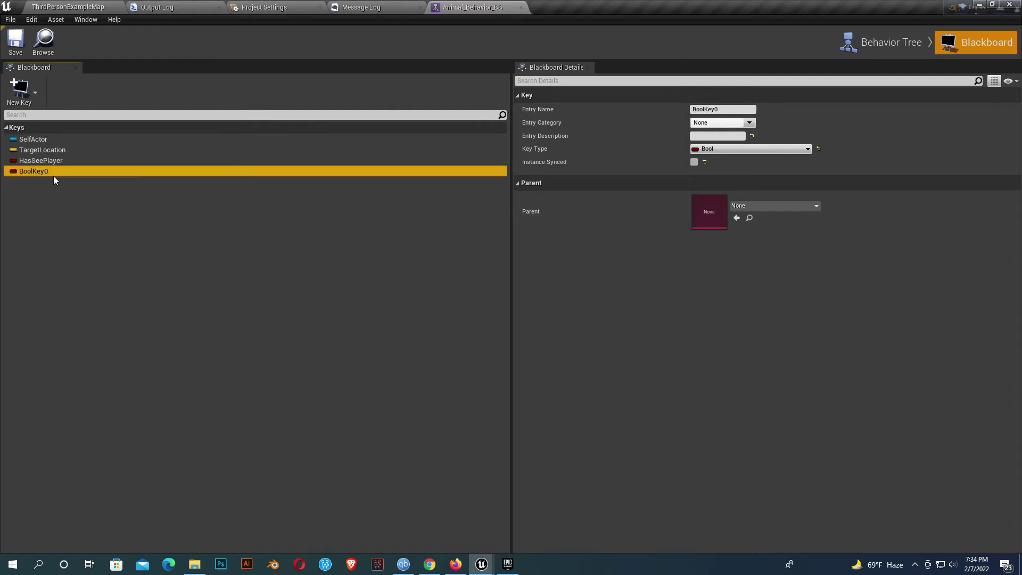
click(53, 176)
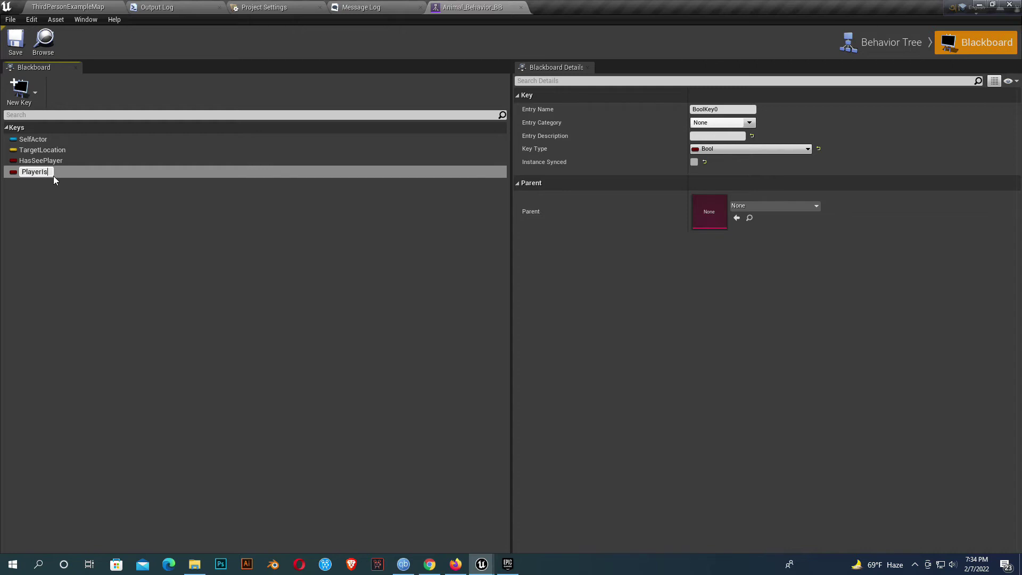
text(PlayerIsInRange)
key(Return)
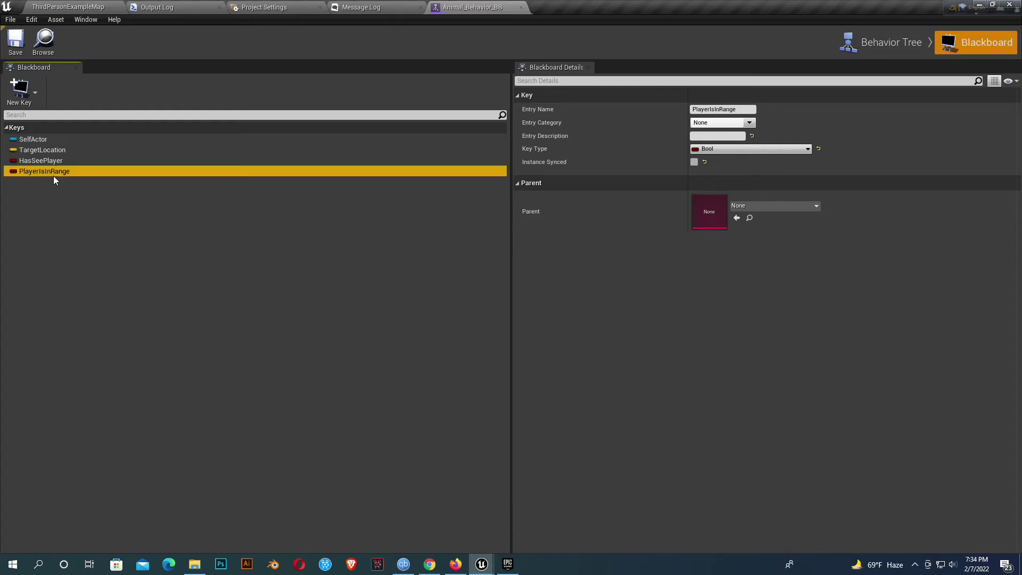
click(9, 48)
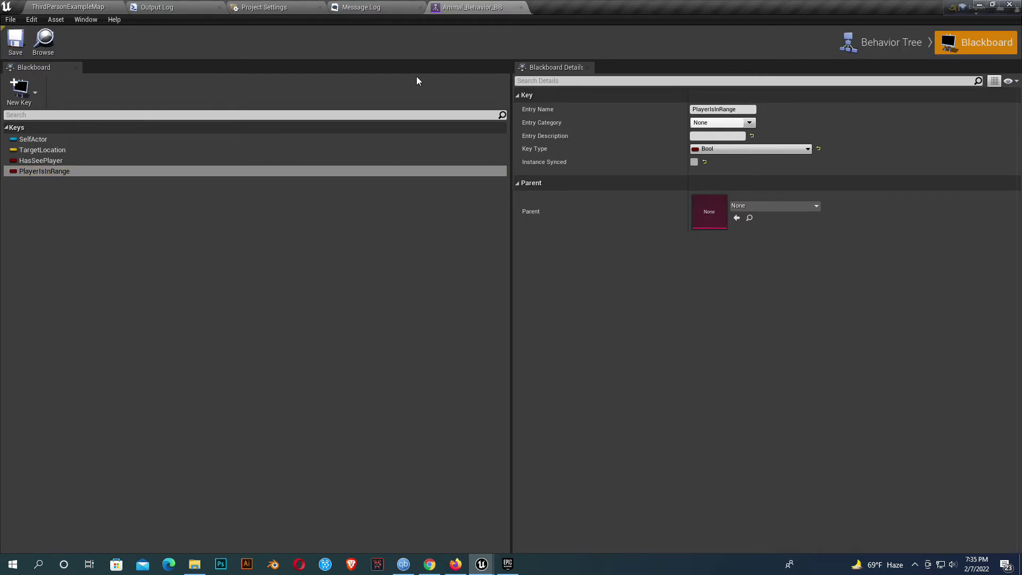
- Create a new blueprint-based task from the behavior tree and rename its asset BTTask_BlueprintBase_FindRandomLocation
click(854, 34)
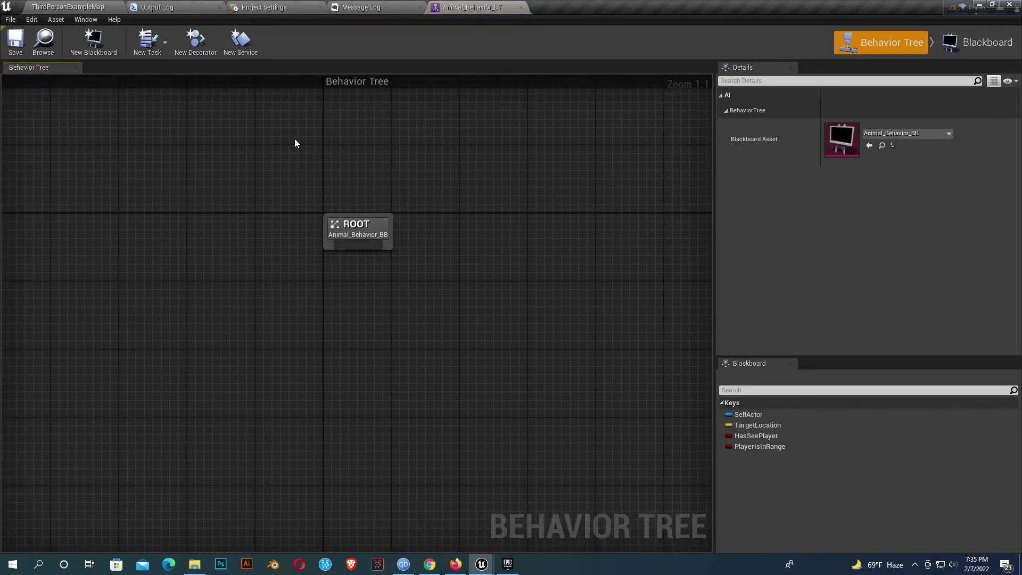
click(154, 57)
click(159, 73)
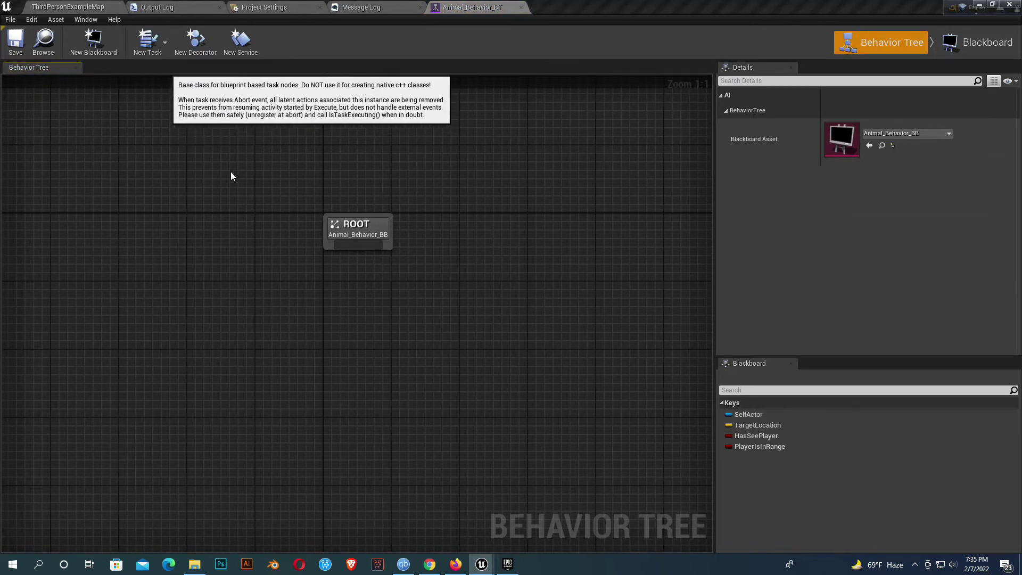
click(67, 7)
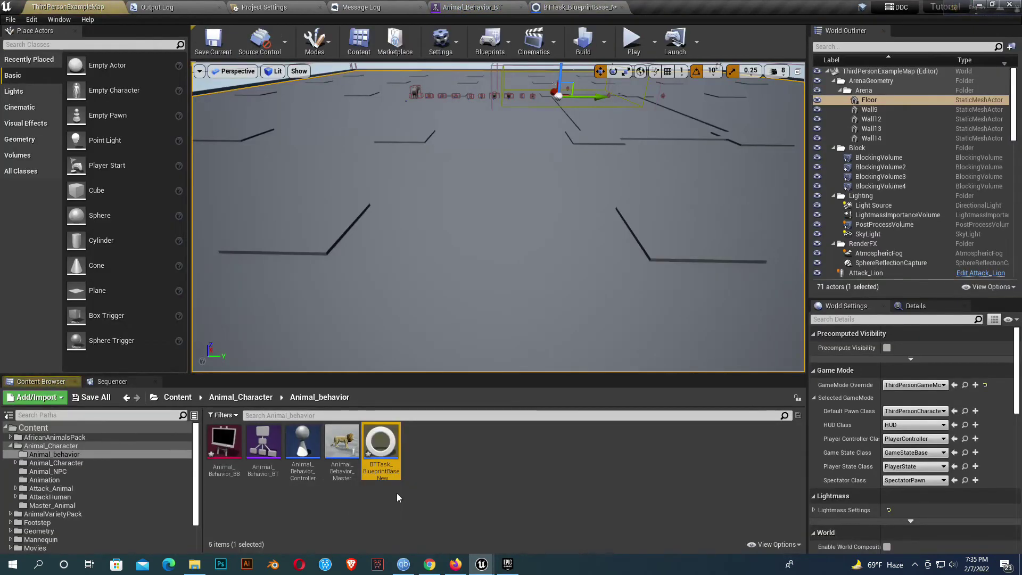
click(390, 466)
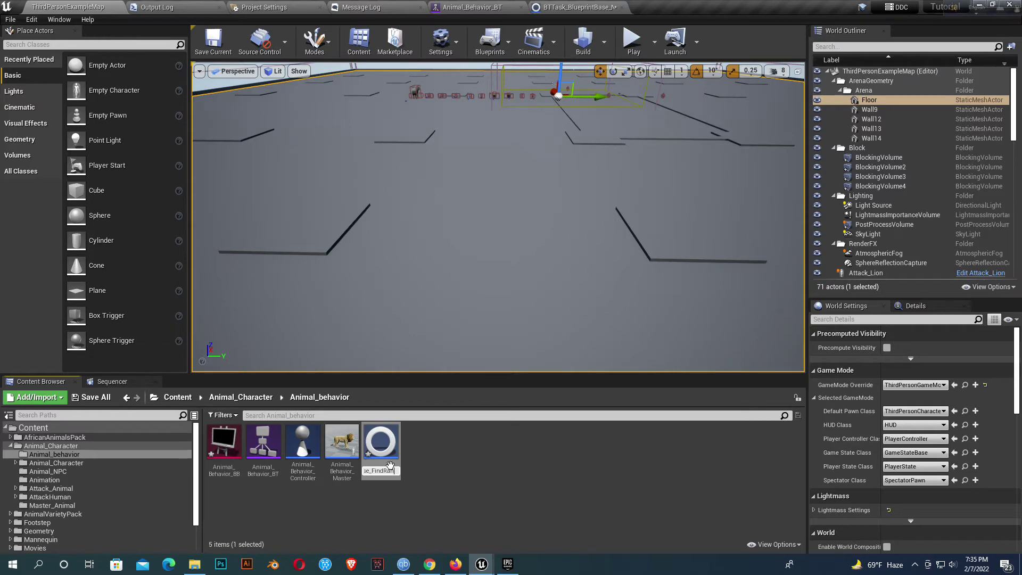
text(FindRandomLocation)
key(Return)
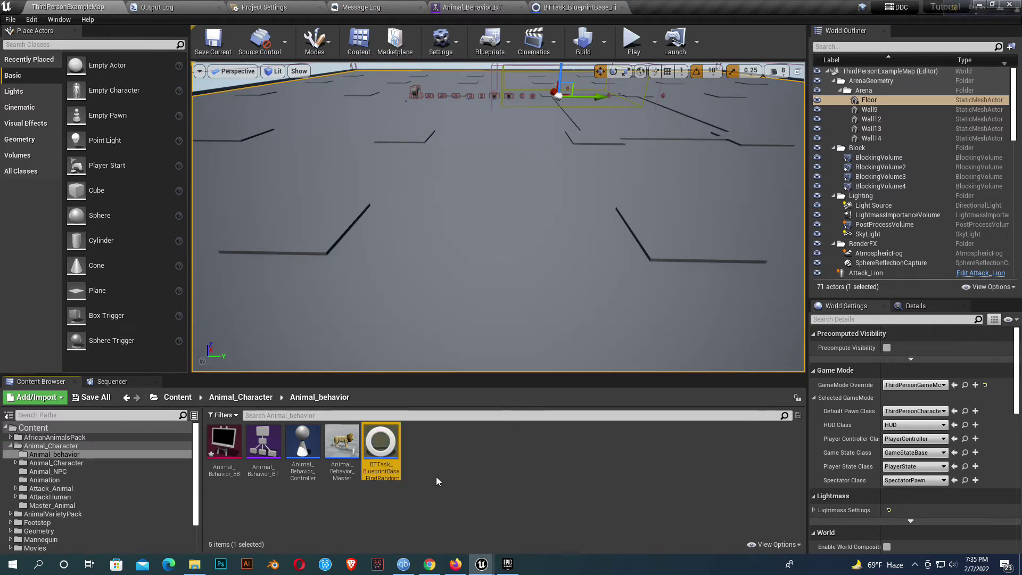
- Open the FindRandomLocation task blueprint and add an Event Receive Execute AI node to its Event Graph
double_click(382, 453)
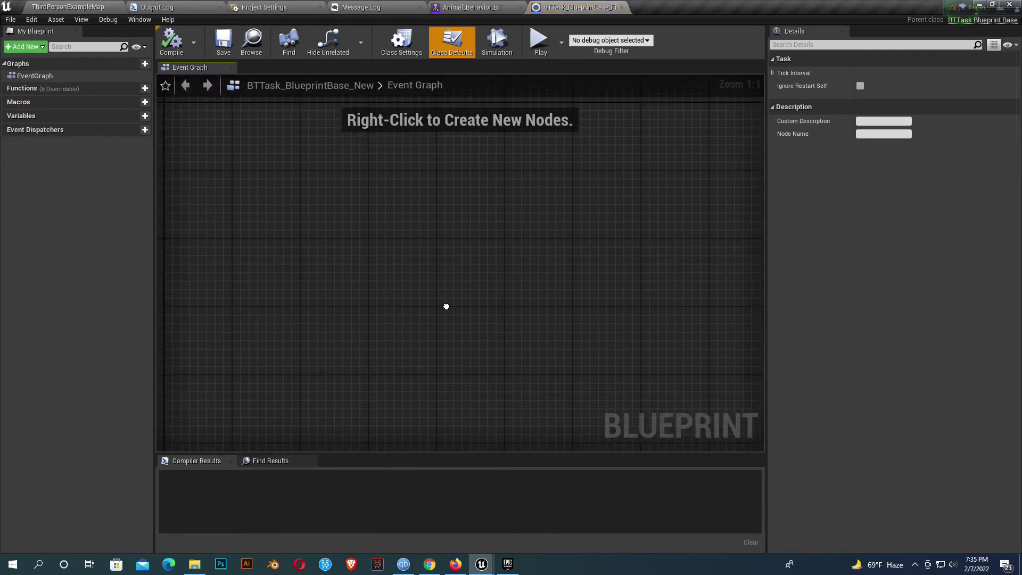
right_drag(447, 306, 452, 328)
scroll(346, 240, down, 1)
right_drag(341, 235, 453, 337)
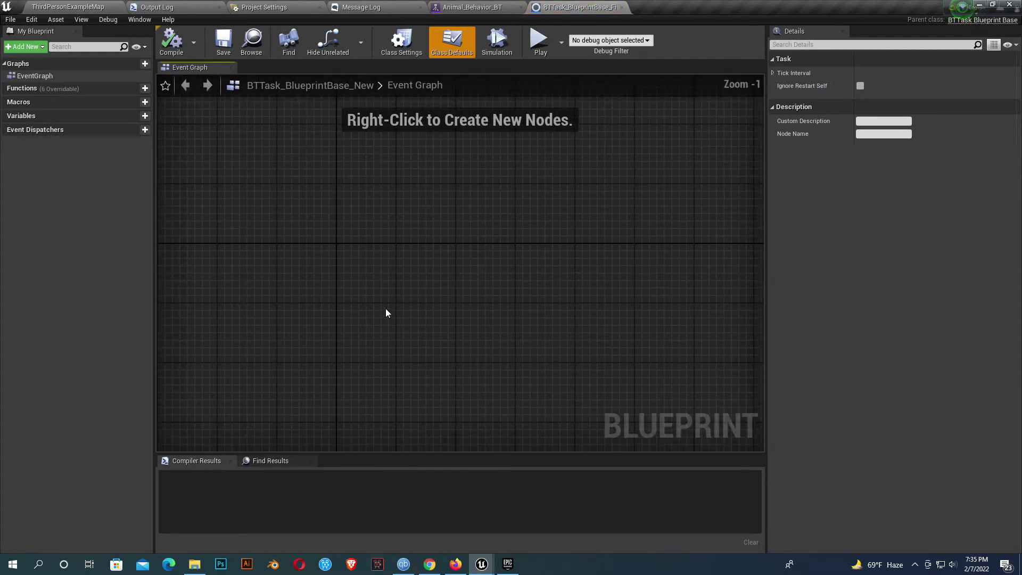
right_click(365, 269)
text(event)
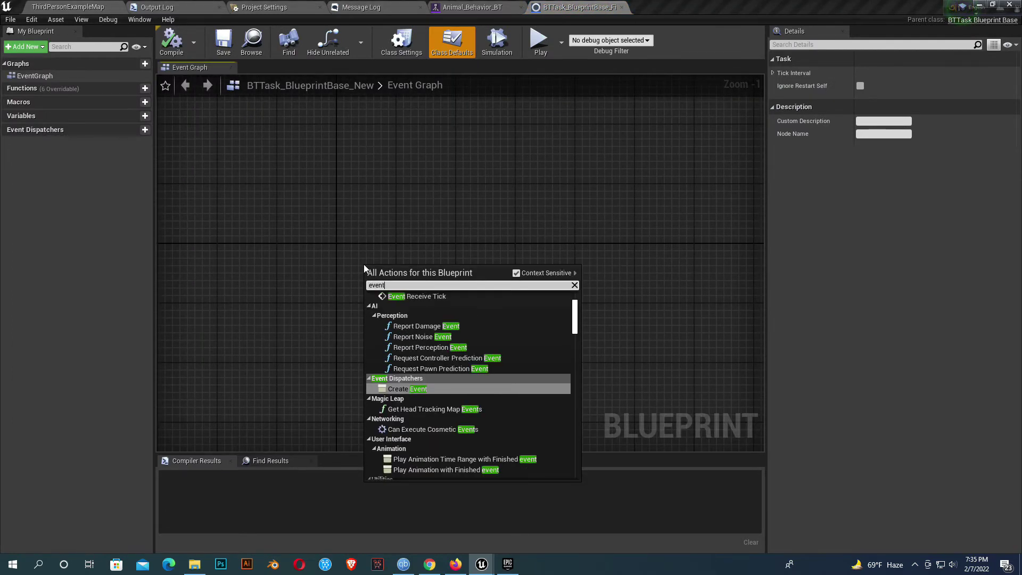
text( re)
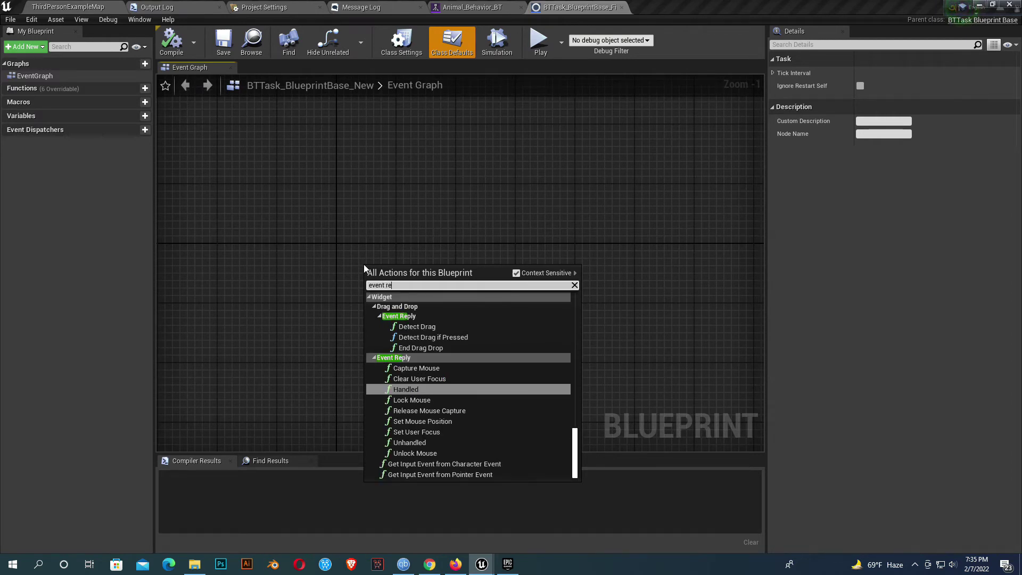
text(ceive)
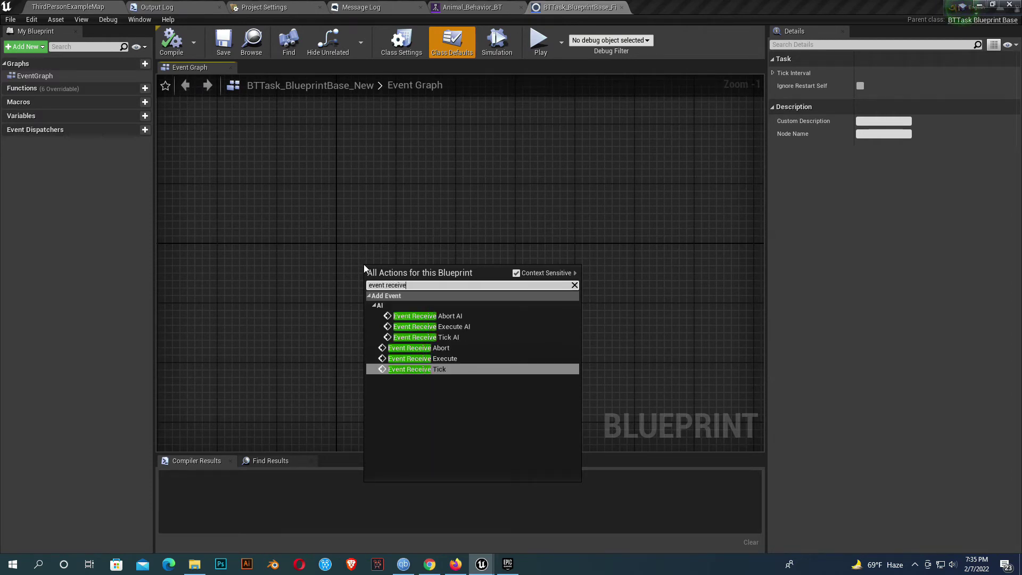
key(Up)
key(Up)
key(Up)
key(Up)
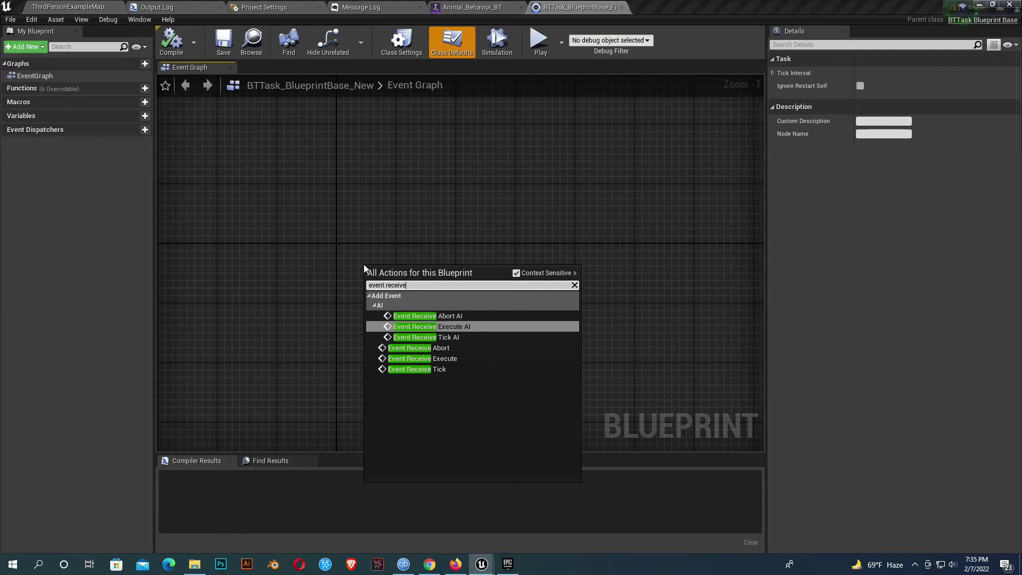
key(Return)
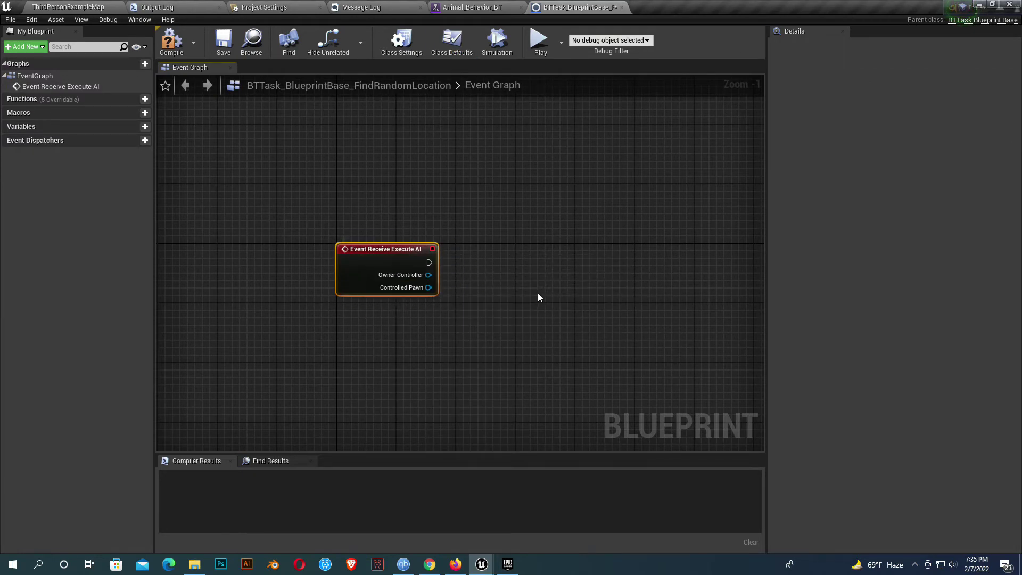
- Add a GetActorLocation node fed by the event's Controlled Pawn and place it close beside the event
right_drag(538, 293, 523, 322)
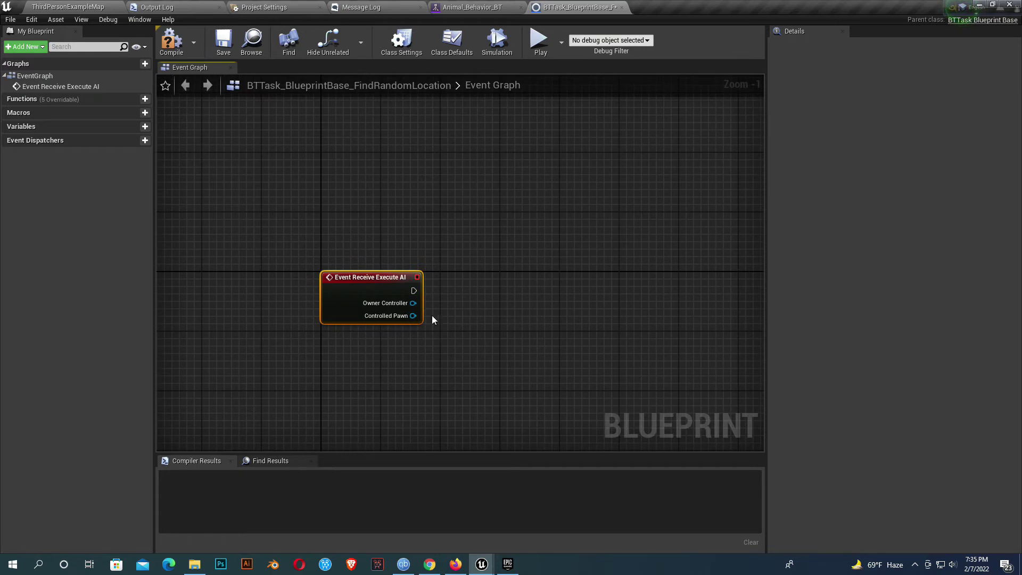
drag(413, 315, 457, 324)
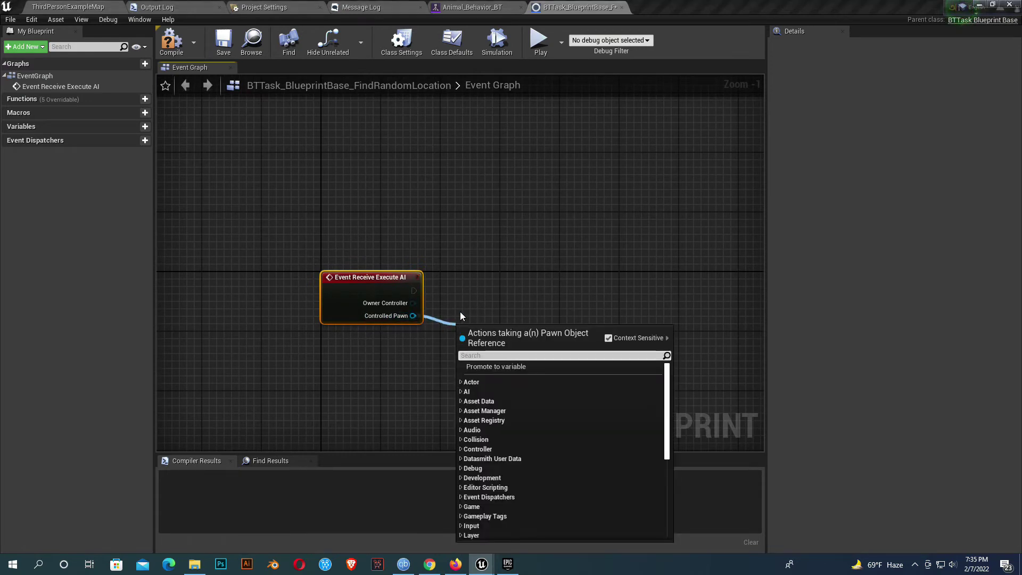
text(get actor )
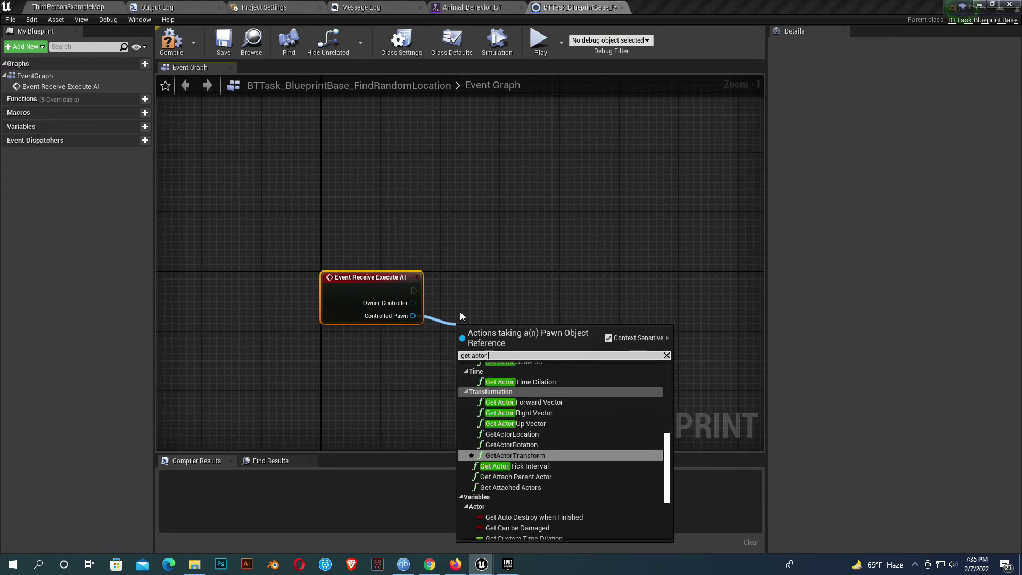
text(loc)
key(Return)
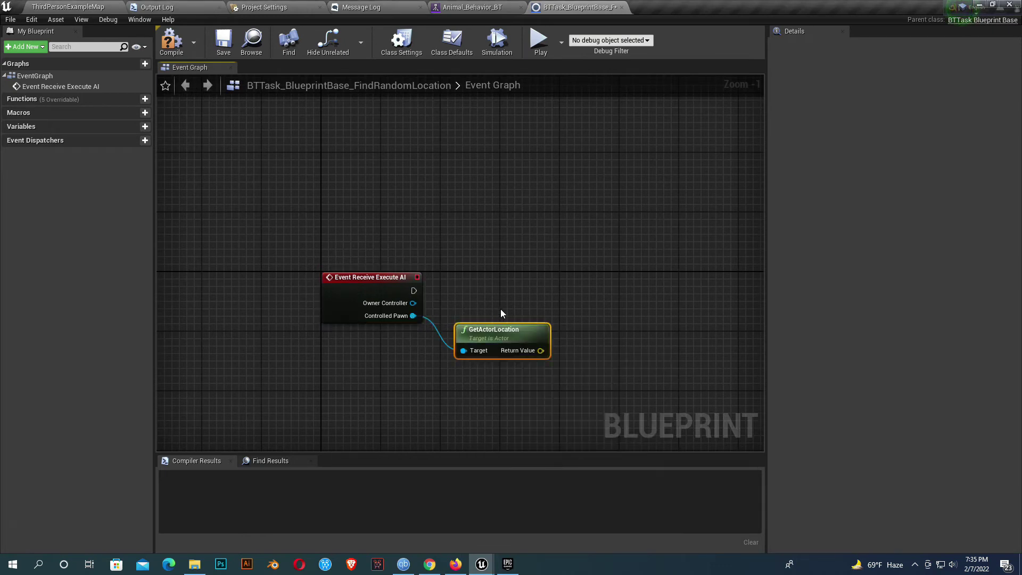
drag(501, 333, 478, 311)
- Add a GetRandomPointInNavigableRadius node with its Origin fed by GetActorLocation's return value and set its Radius to 1500
right_drag(584, 322, 536, 328)
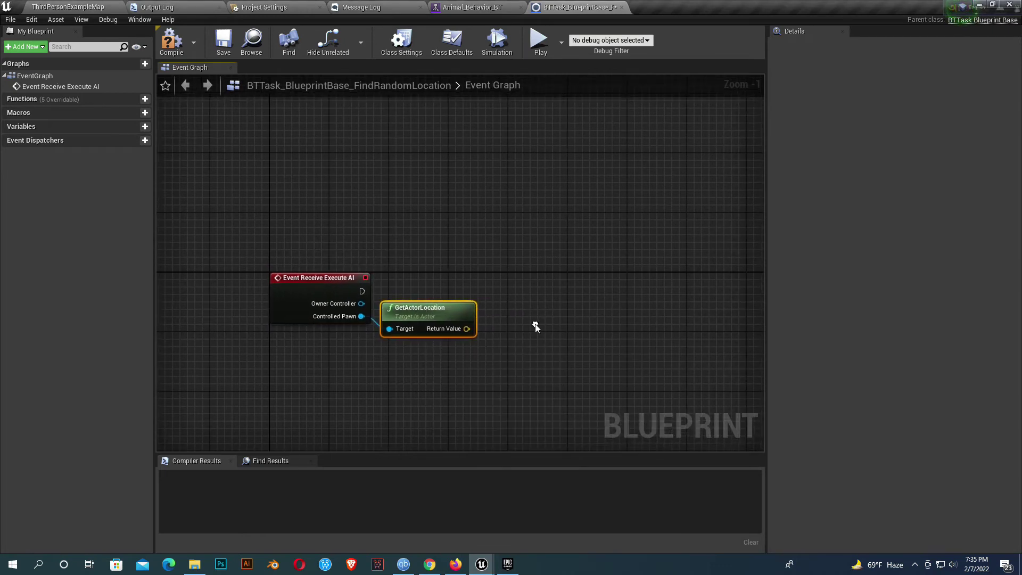
drag(466, 329, 520, 327)
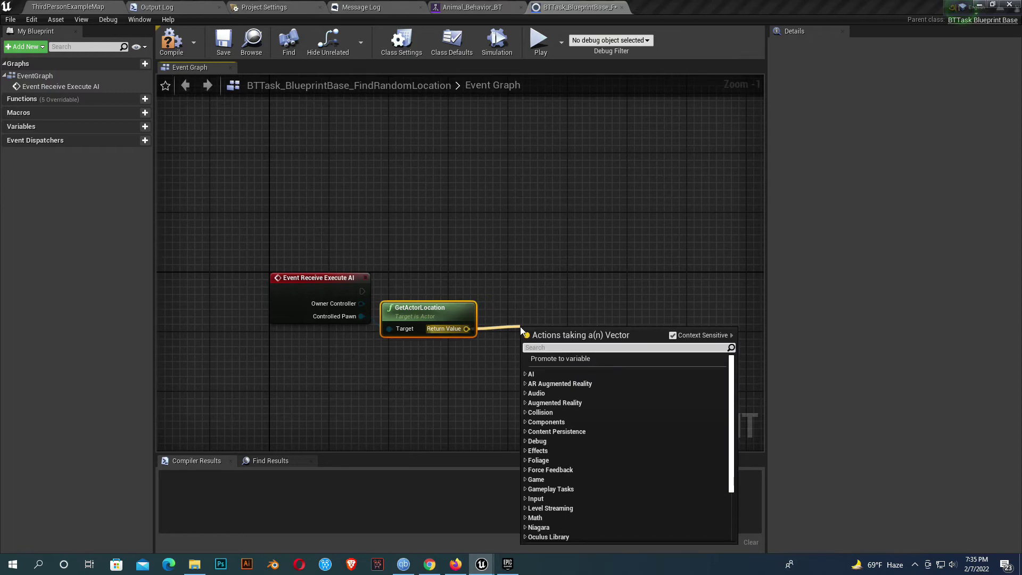
text(get rando)
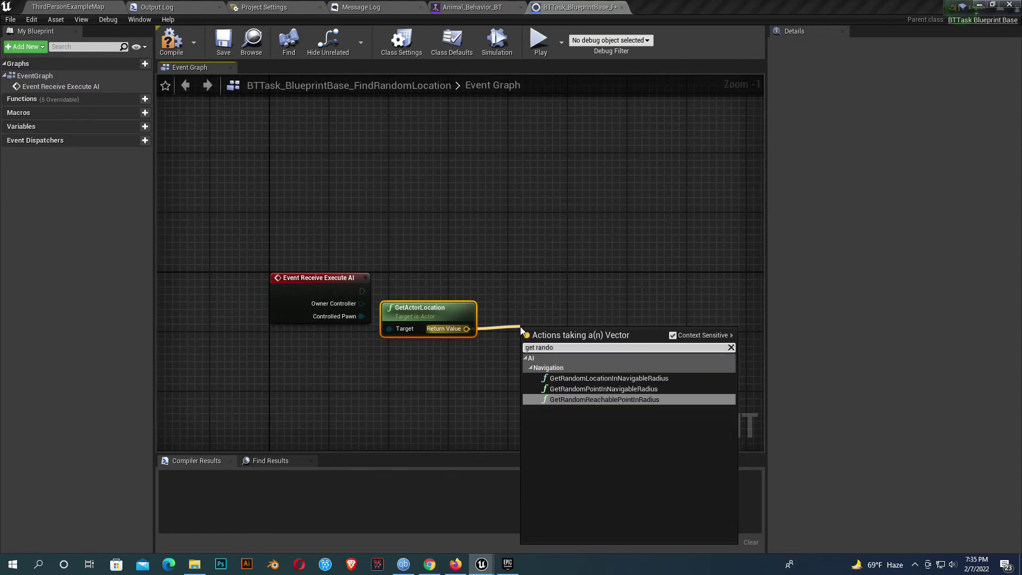
text(mpo)
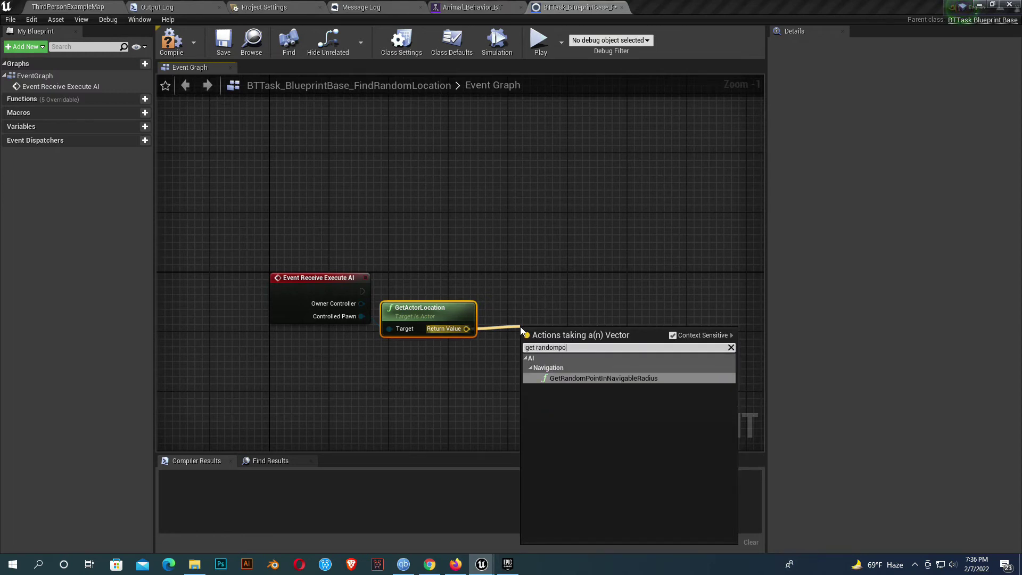
key(Return)
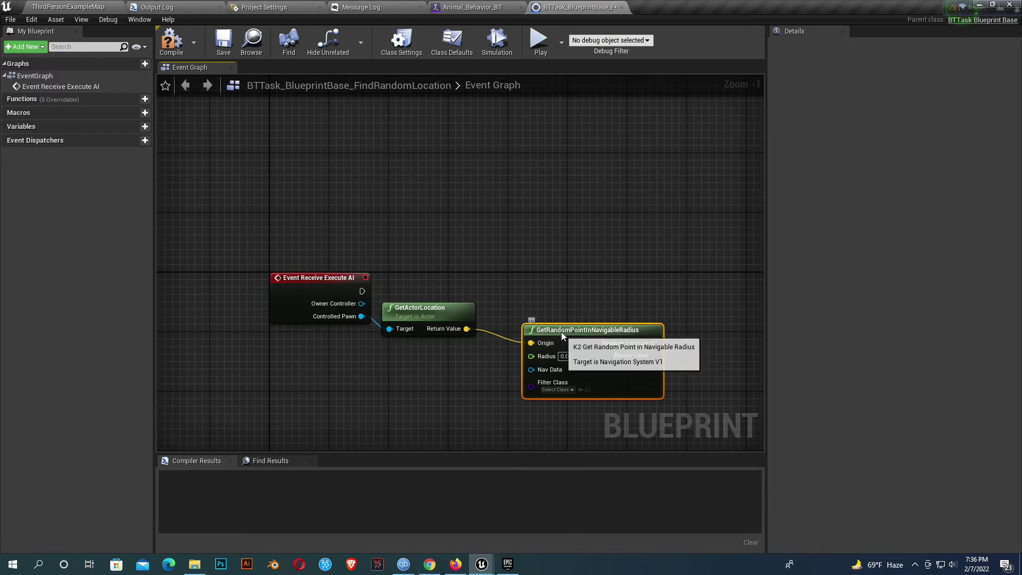
drag(561, 332, 548, 324)
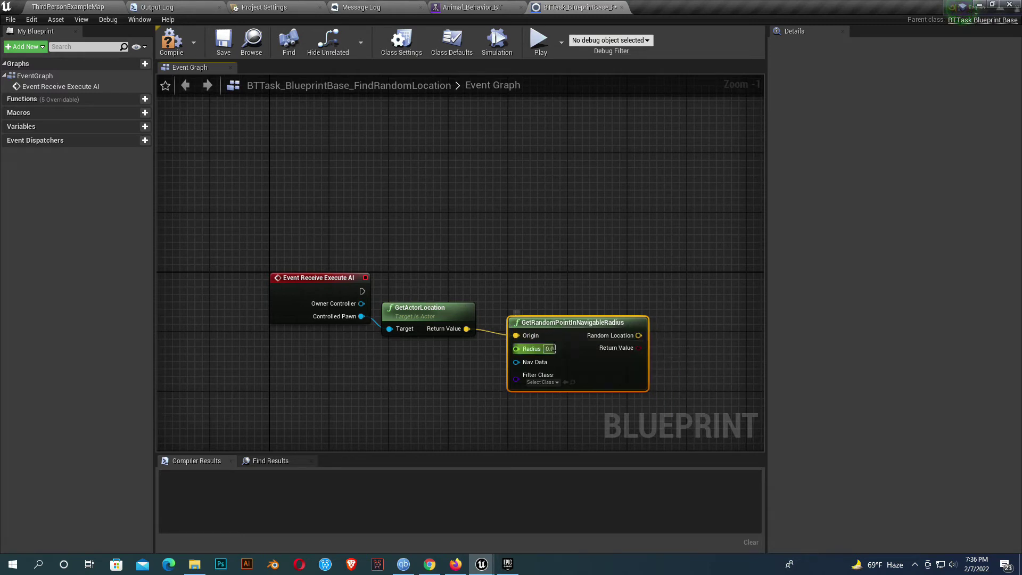
click(550, 349)
text(150)
key(Return)
- Add a Set Blackboard Value as Vector node fed by Random Location and connect the Receive Execute AI event's execution to it
right_drag(568, 287, 475, 287)
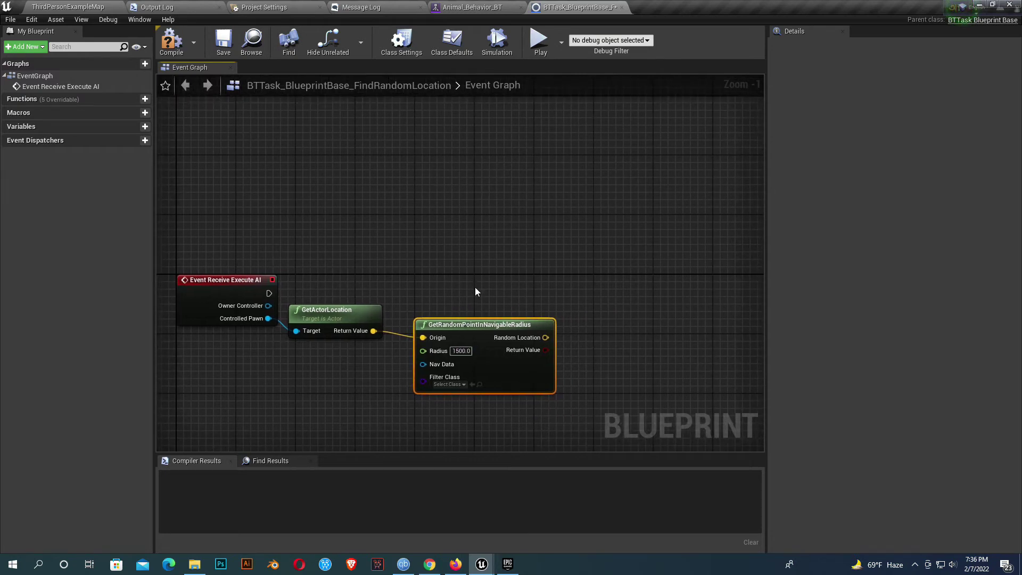
right_drag(577, 299, 533, 308)
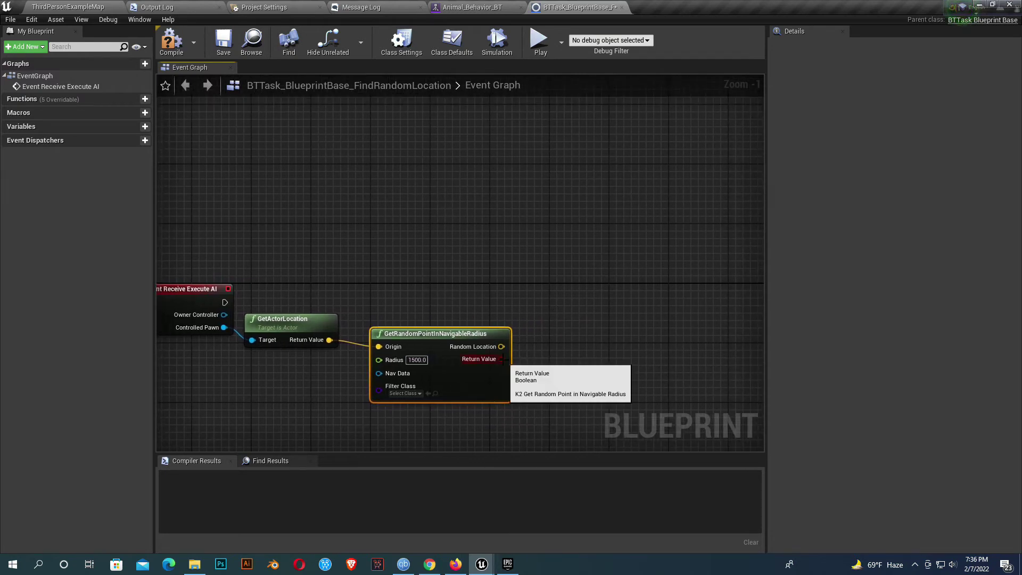
drag(501, 347, 569, 318)
text(set black)
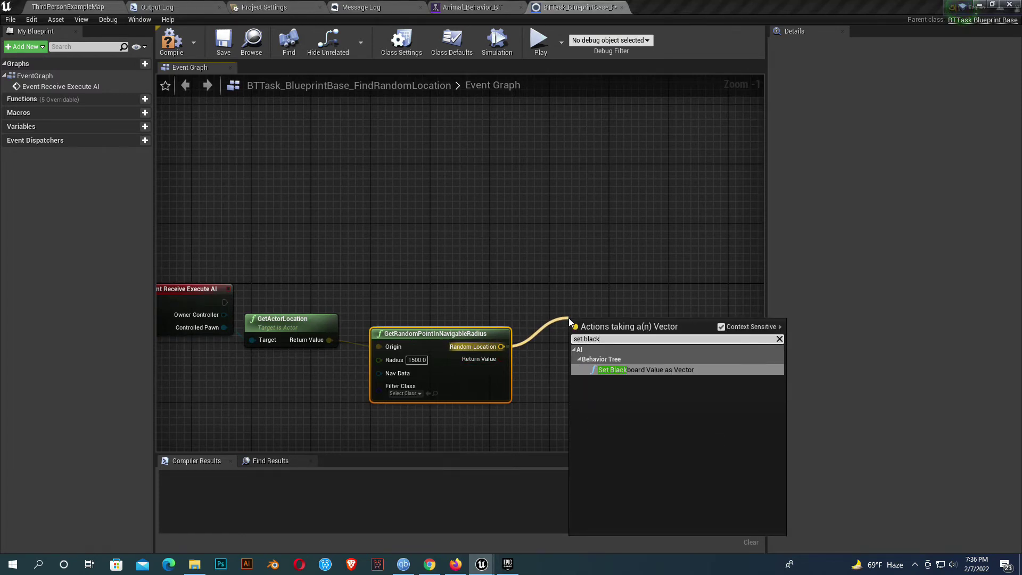
key(Return)
right_drag(568, 318, 527, 312)
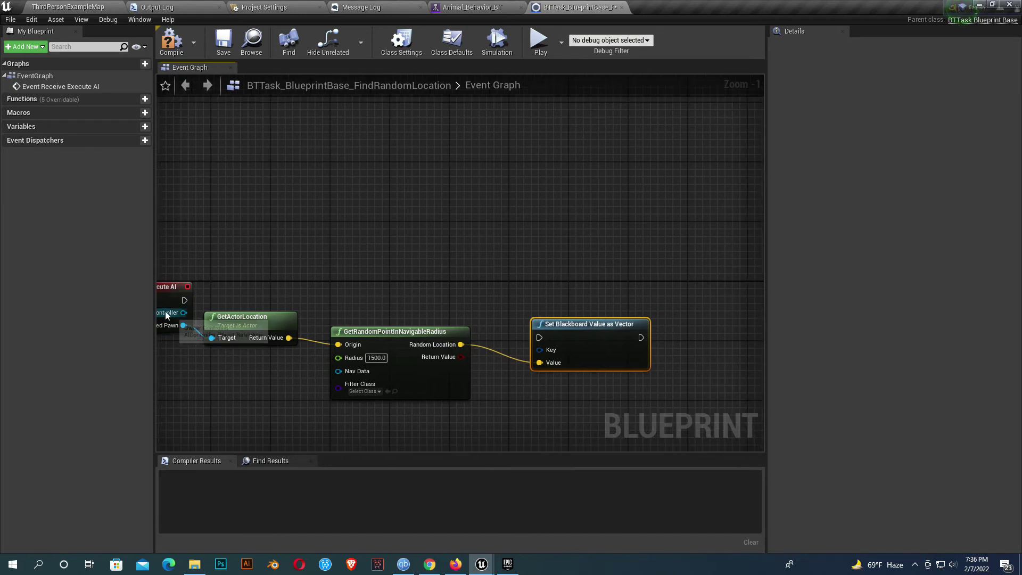
drag(185, 300, 465, 311)
- Promote the blackboard node's Key input to a variable named Vector Selector and place its node just above GetRandomPointInNavigableRadius
click(493, 353)
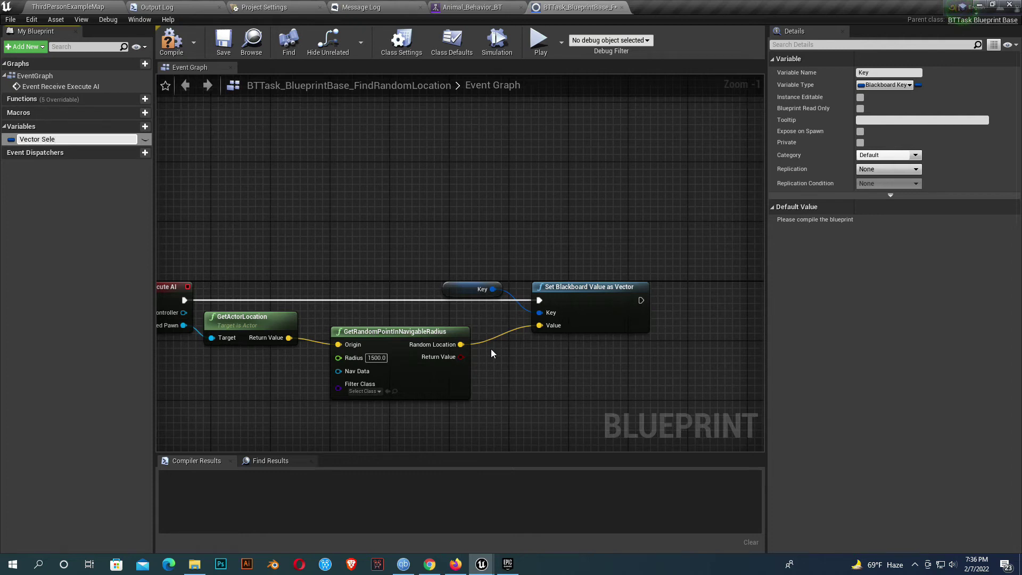
text(Vector Selector)
key(Return)
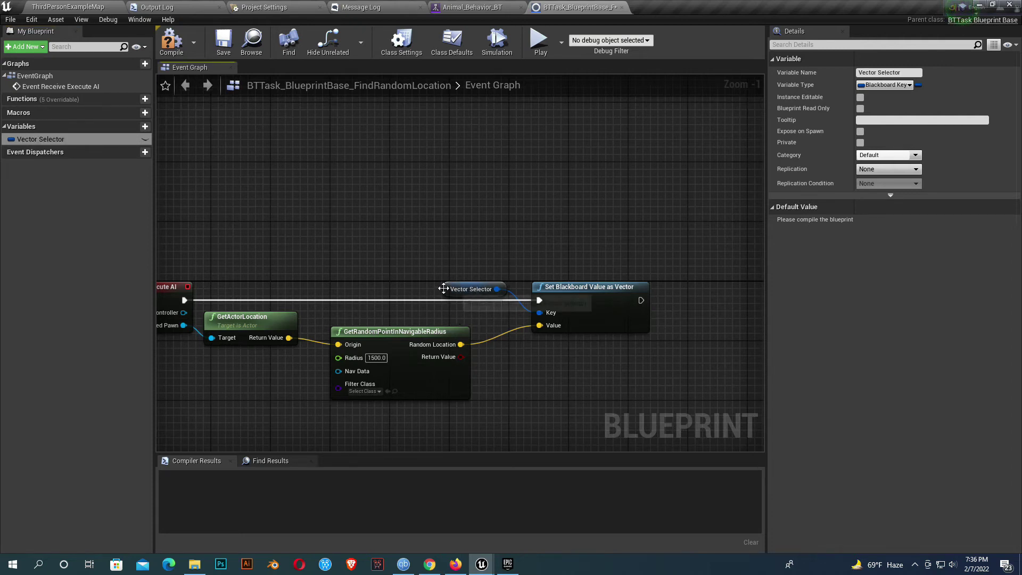
drag(445, 288, 404, 318)
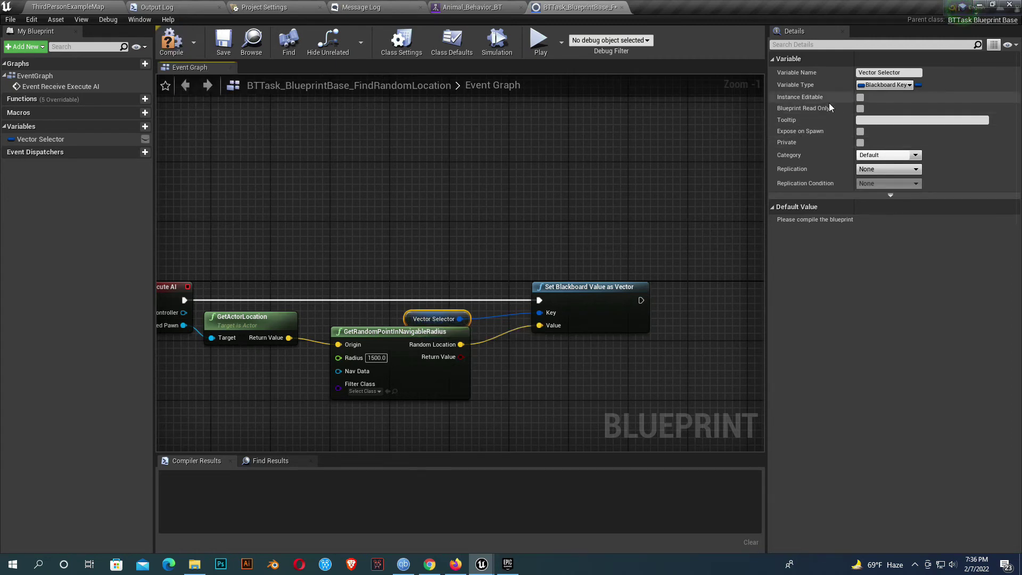
- Make the Vector Selector variable instance editable, then compile and save the task blueprint
click(860, 98)
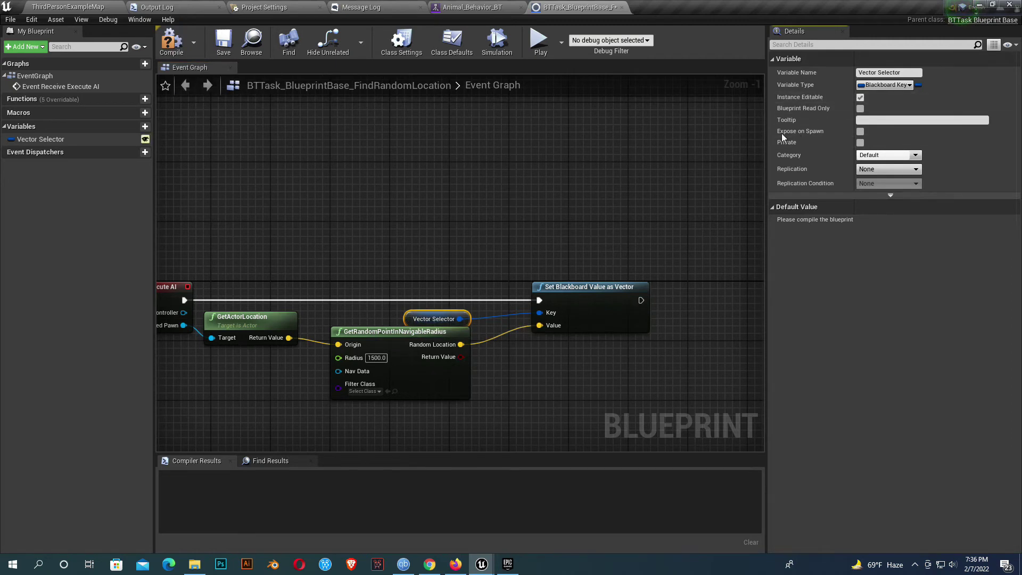
click(171, 41)
click(224, 41)
- Add a Finish Execute node after Set Blackboard Value as Vector with Success enabled, align it, and compile the blueprint
right_drag(633, 274, 480, 268)
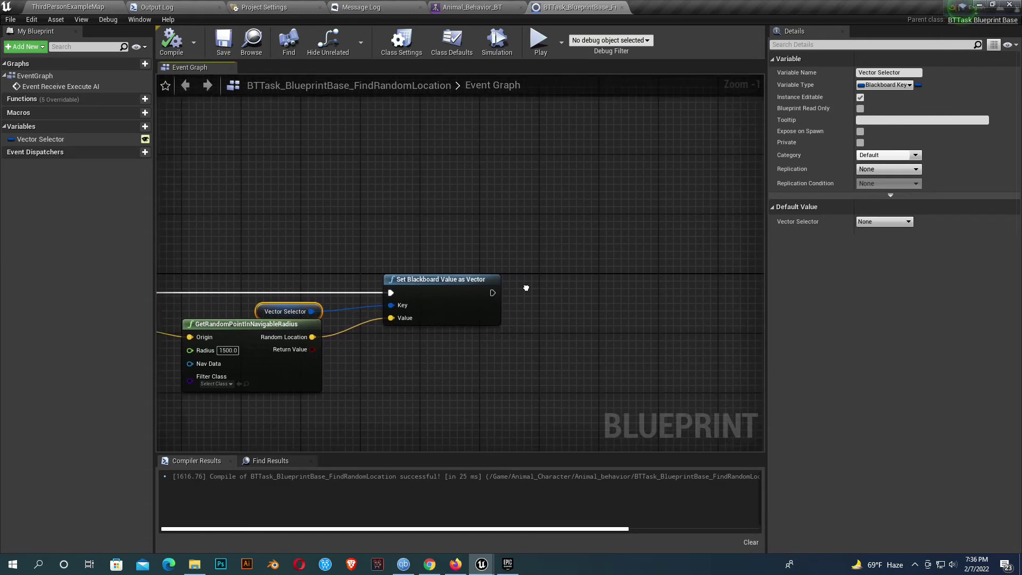
drag(488, 293, 554, 286)
text(finish e)
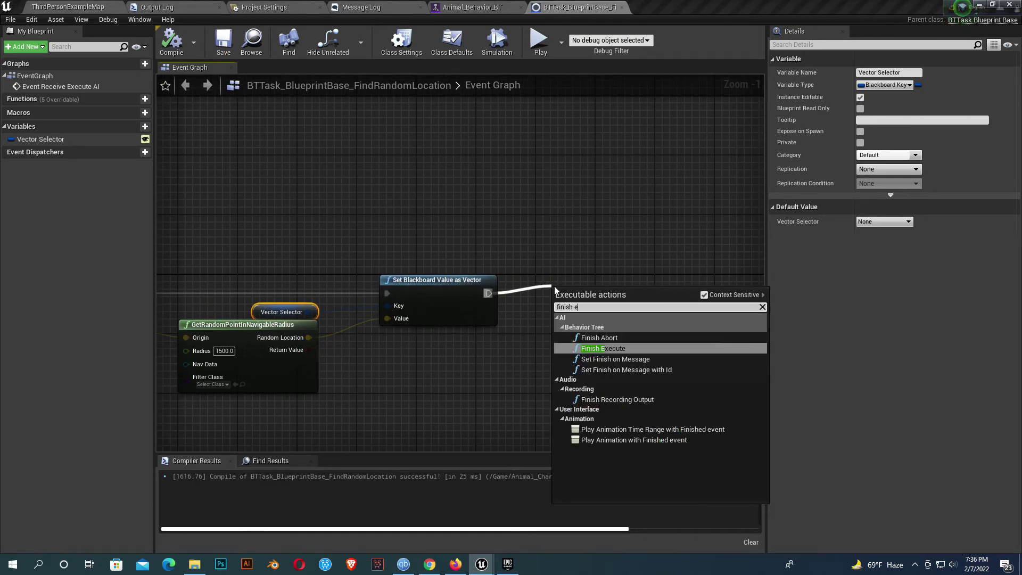
key(Return)
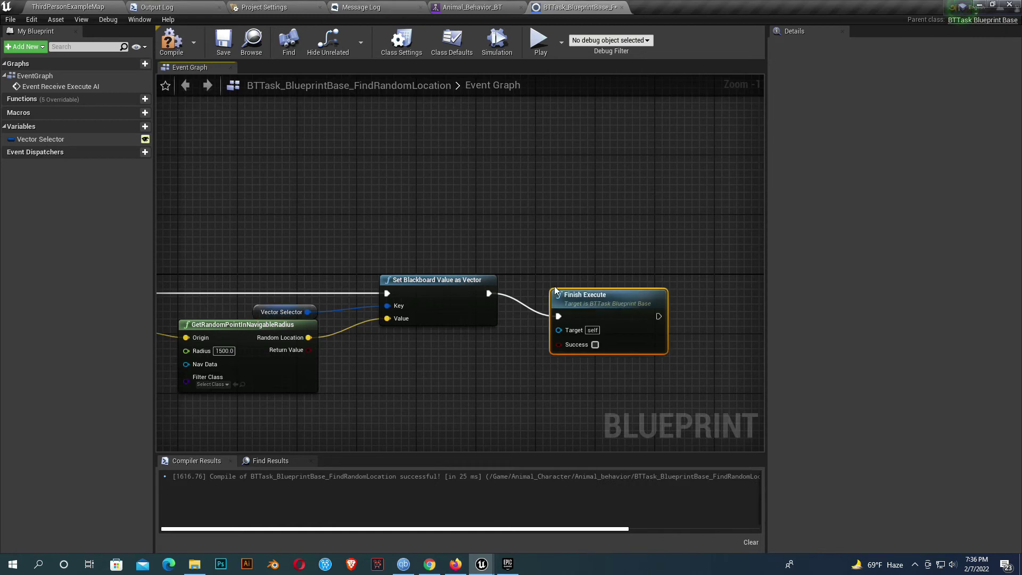
click(596, 345)
drag(598, 306, 606, 283)
key(F7)
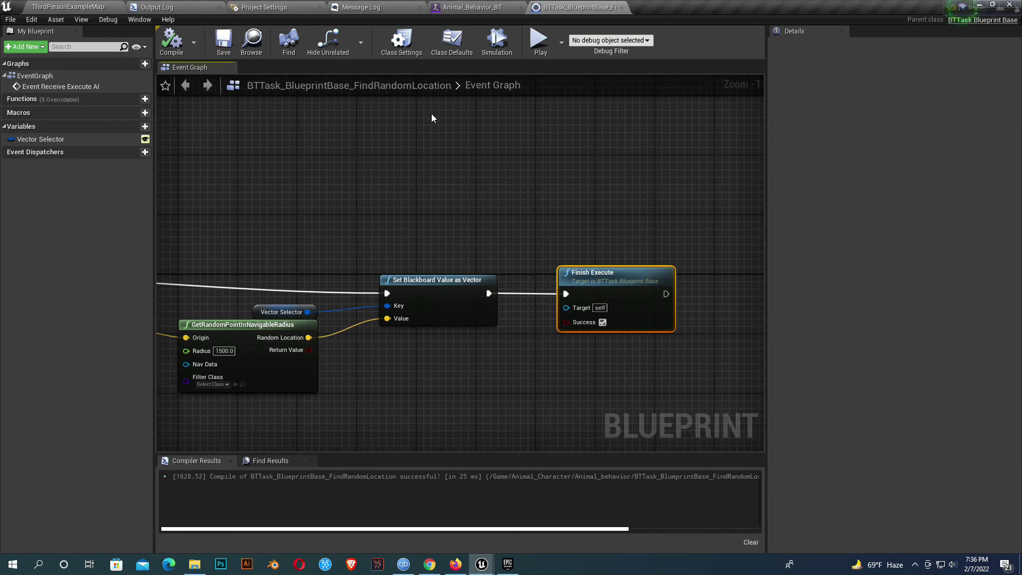
- Go to the Animal_Behavior_BT behavior tree and add a Selector composite connected beneath the ROOT node
click(474, 8)
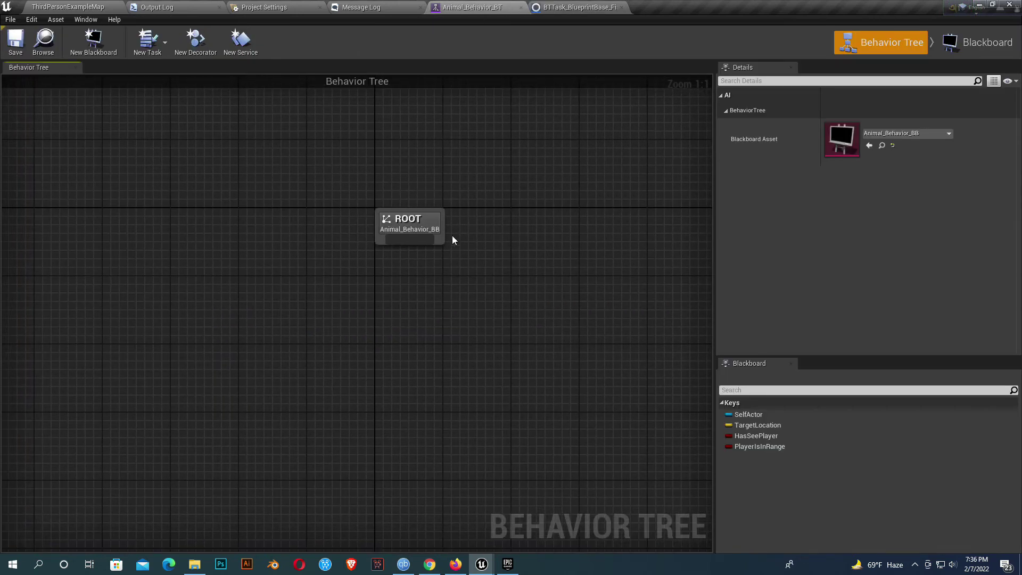
drag(417, 240, 404, 292)
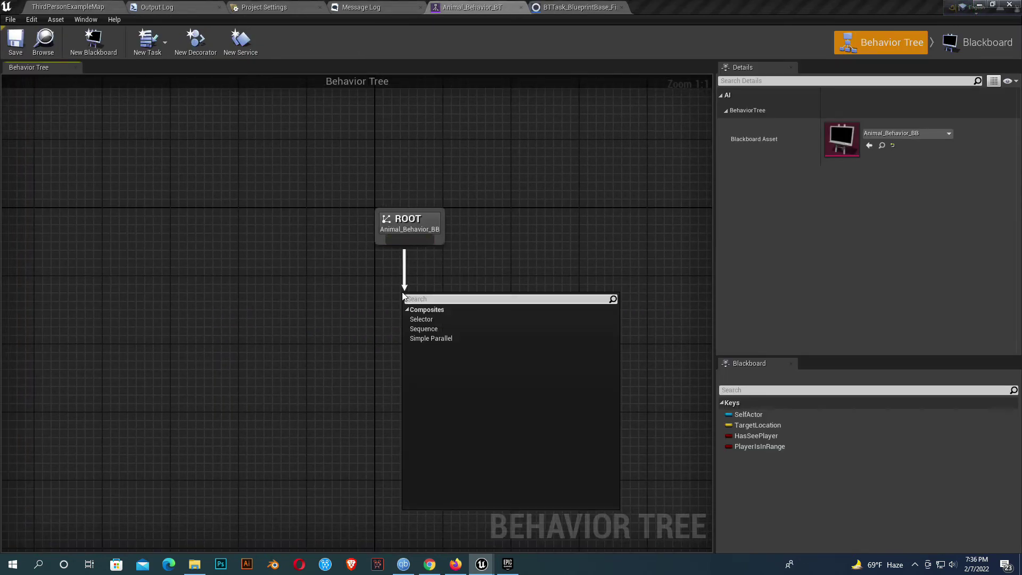
click(422, 318)
drag(428, 317, 403, 317)
right_drag(413, 349, 425, 265)
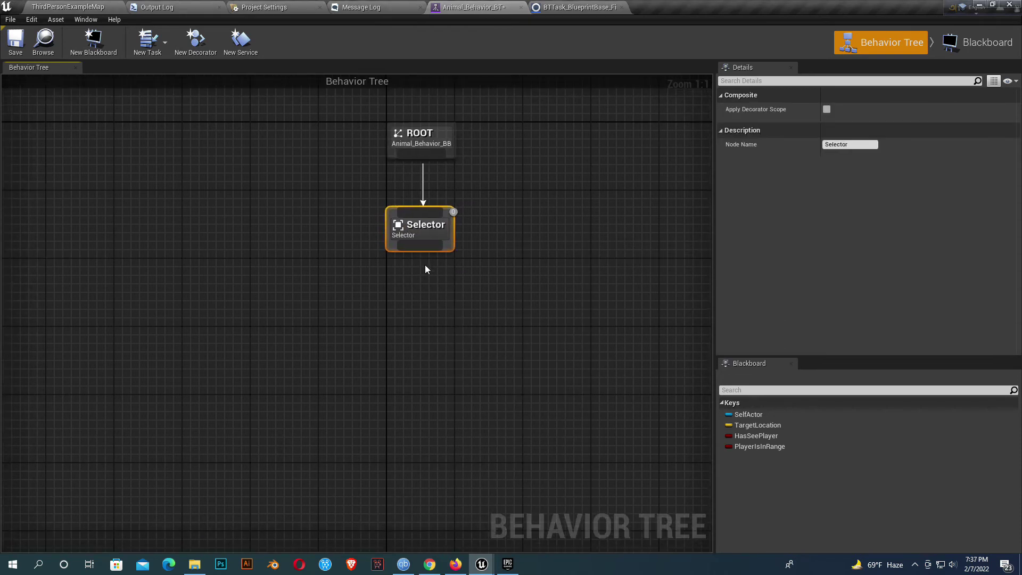
- Add a Sequence composite connected beneath the Selector and align it under that node
drag(419, 246, 412, 312)
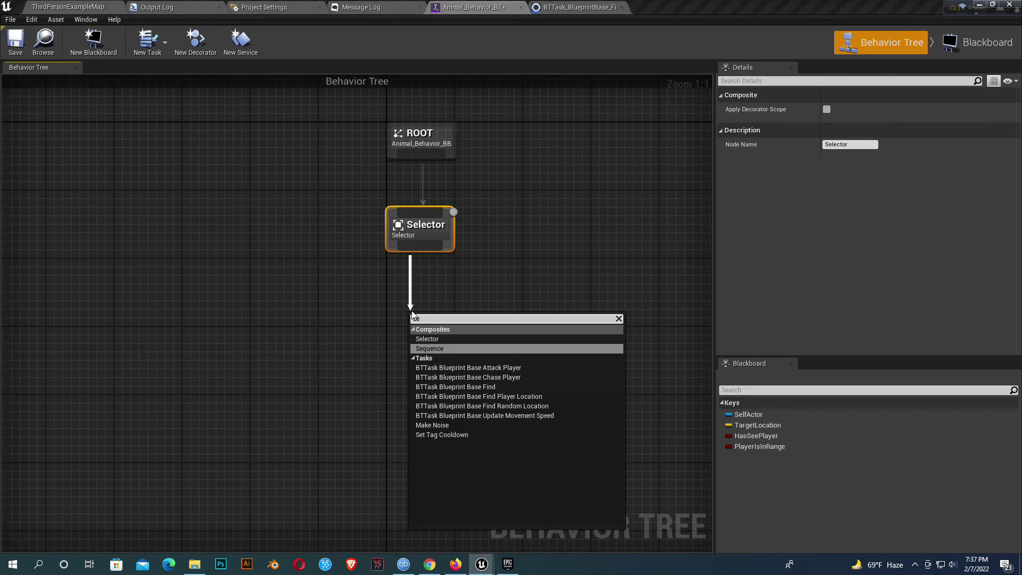
key(Return)
drag(448, 338, 416, 337)
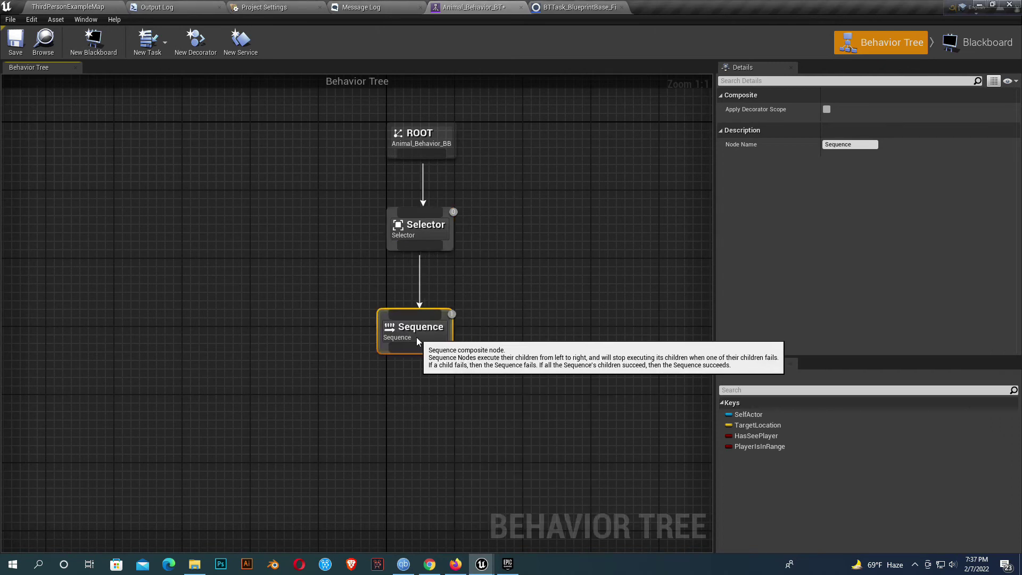
- Add the BTTask_BlueprintBase_FindRandomLocation task under the Sequence and set its Vector Selector to TargetLocation
right_drag(452, 363, 473, 293)
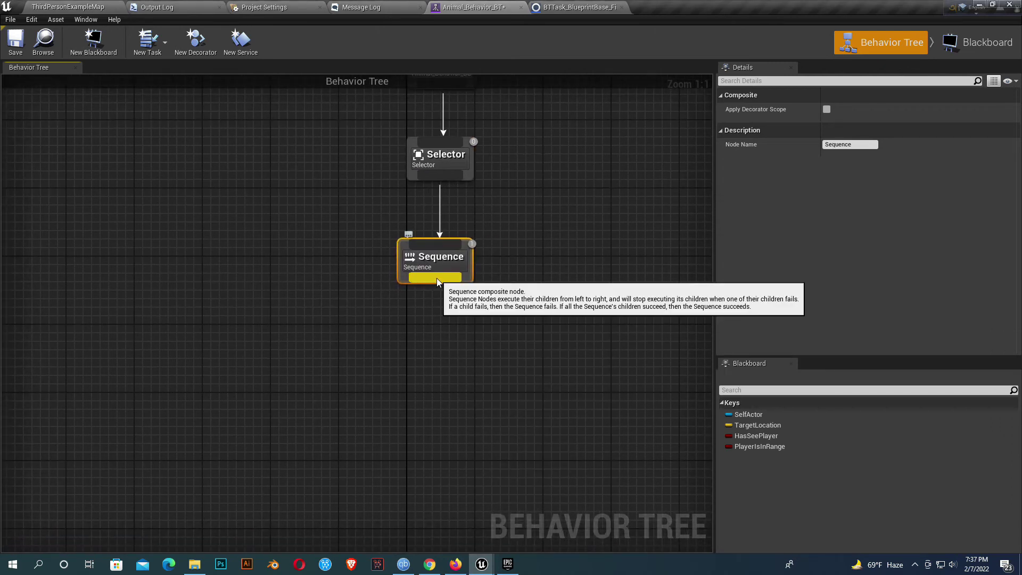
drag(437, 278, 398, 353)
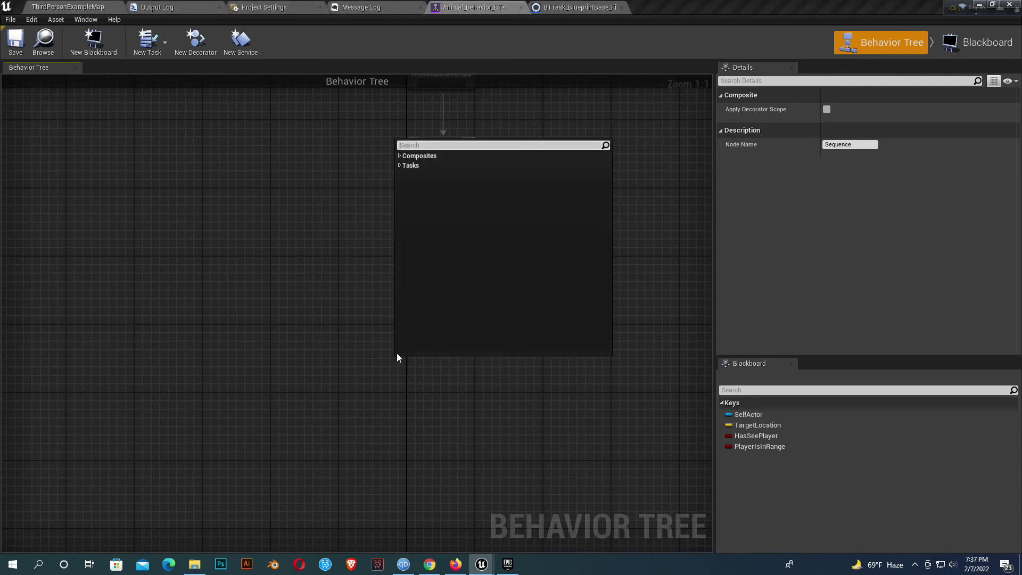
text(findra)
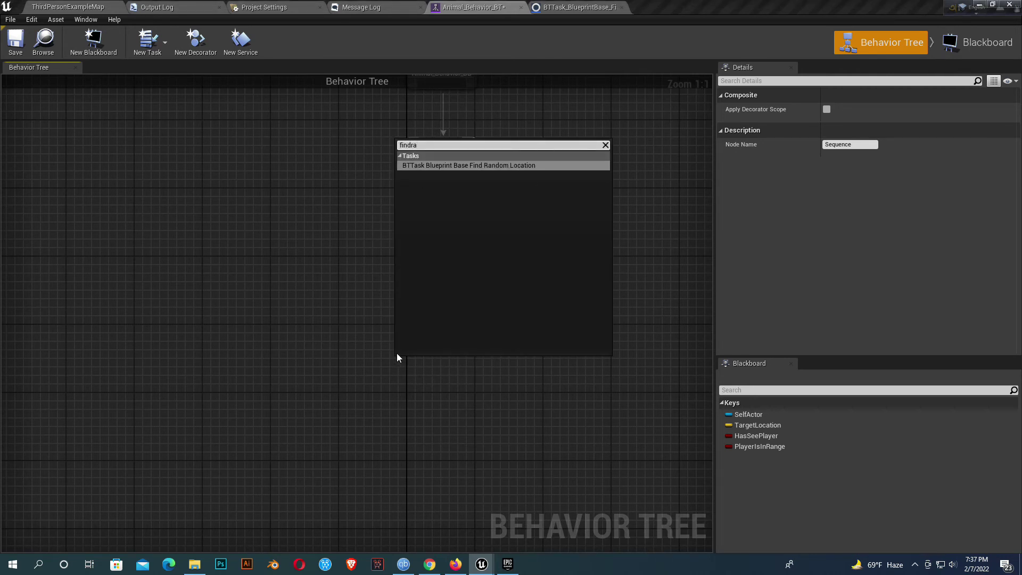
key(Return)
right_drag(516, 290, 546, 249)
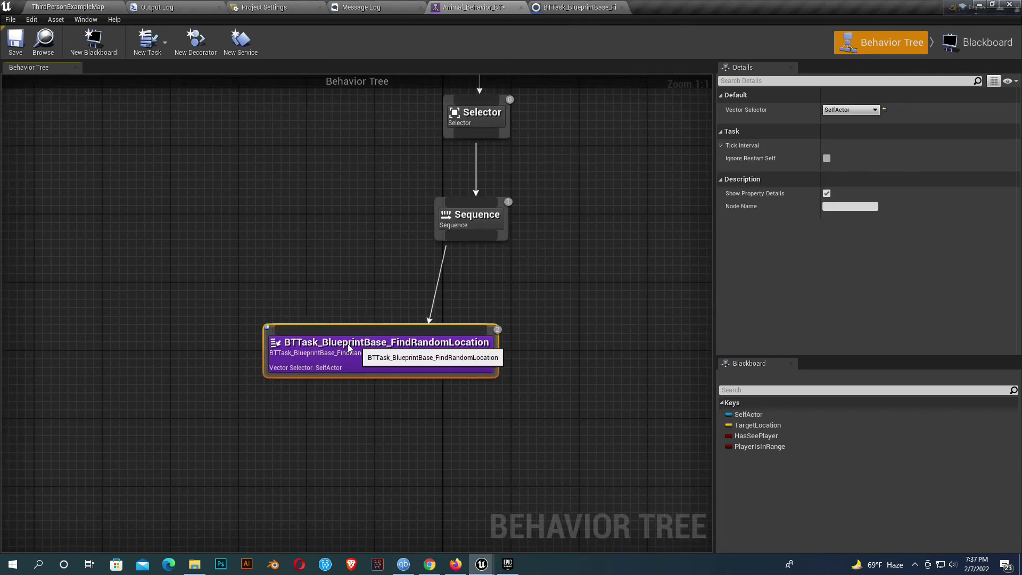
drag(349, 347, 289, 347)
click(851, 110)
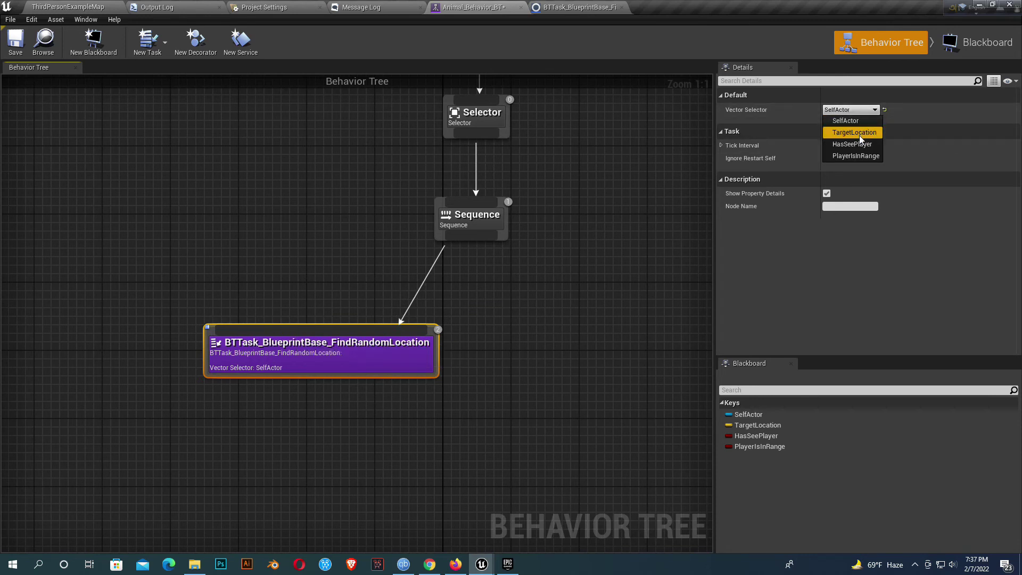
click(859, 136)
- Add a Move To task as the Sequence's second child and set its Blackboard Key to TargetLocation
drag(465, 238, 507, 324)
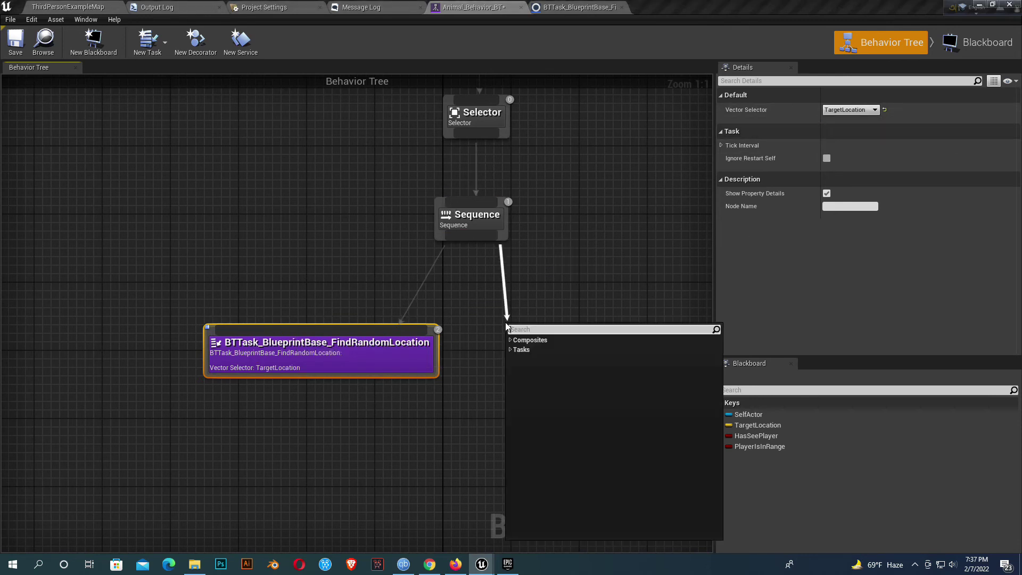
text(move)
key(Return)
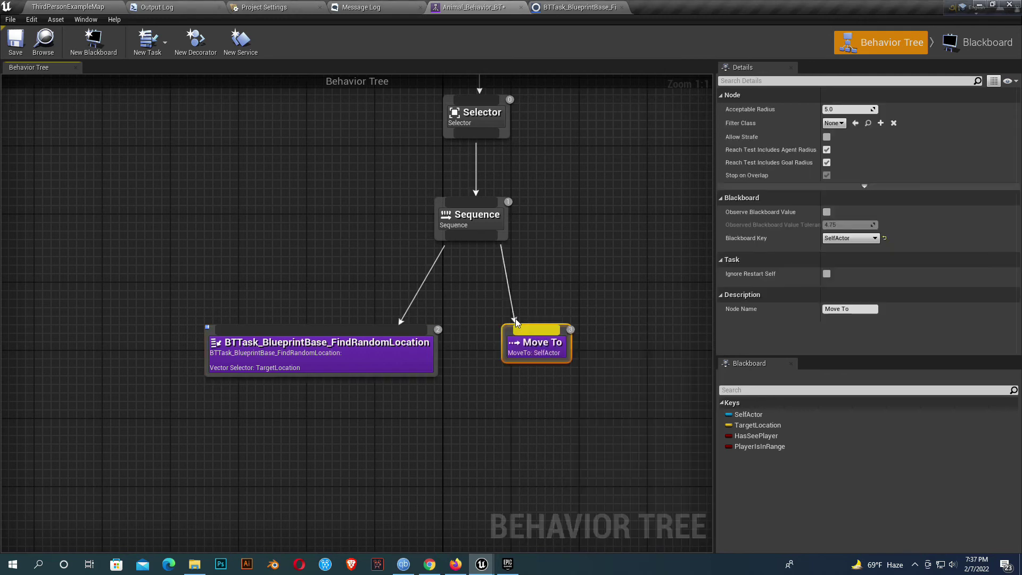
click(868, 238)
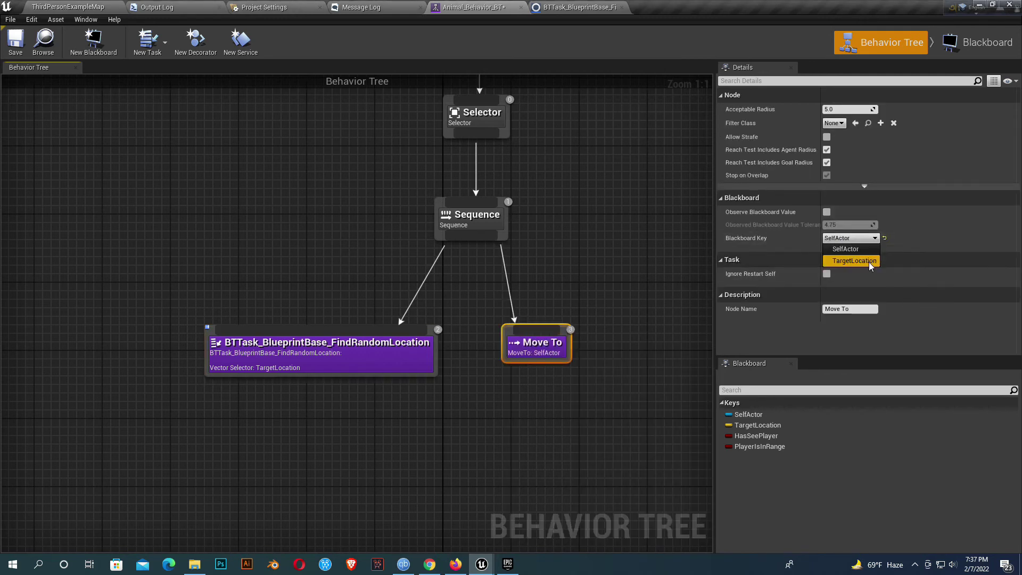
click(868, 262)
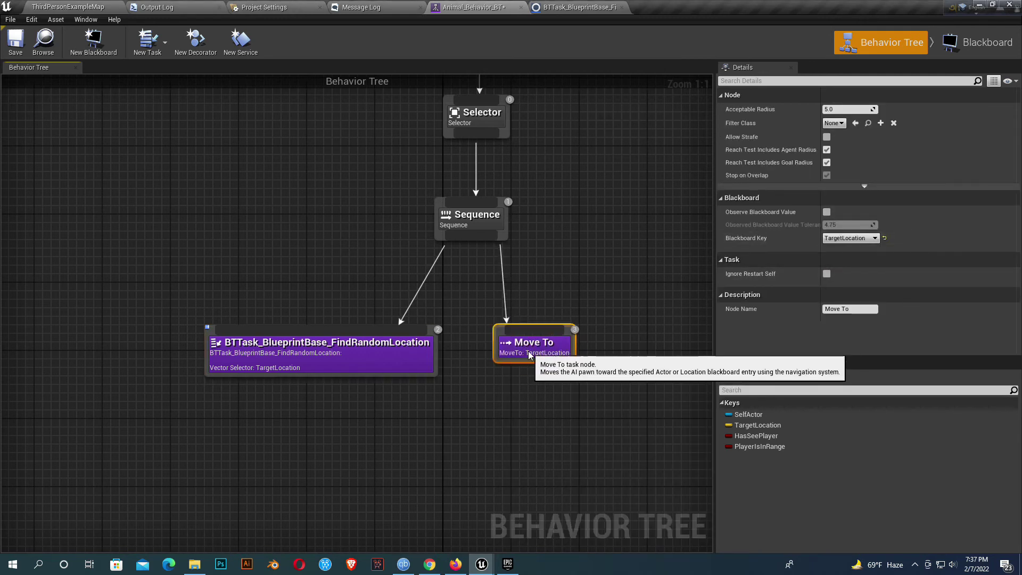
- Add a Wait task as the Sequence's third child and set its Wait Time to 2.0 seconds
right_drag(612, 275, 506, 280)
drag(376, 250, 528, 326)
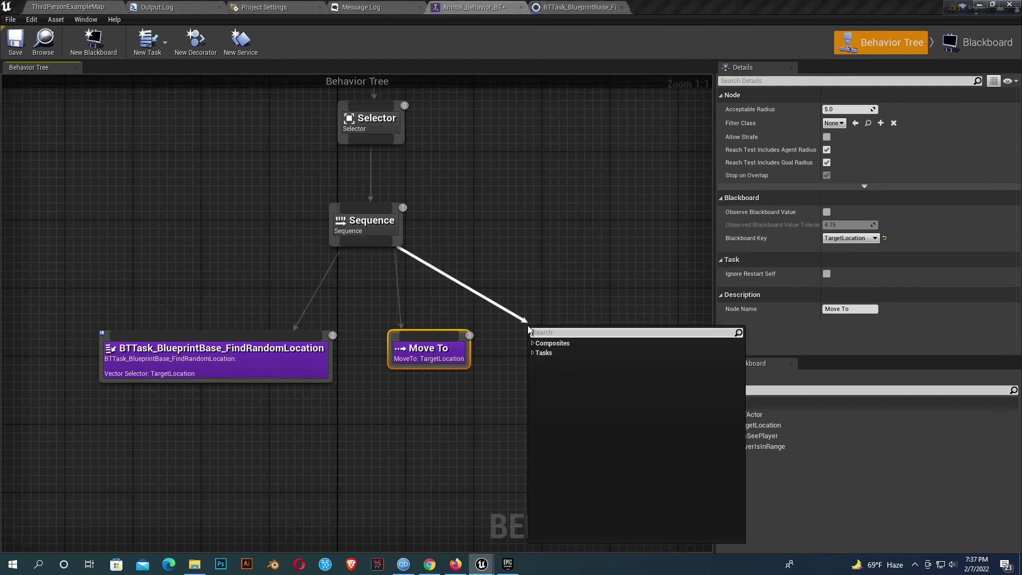
text(wait)
key(Return)
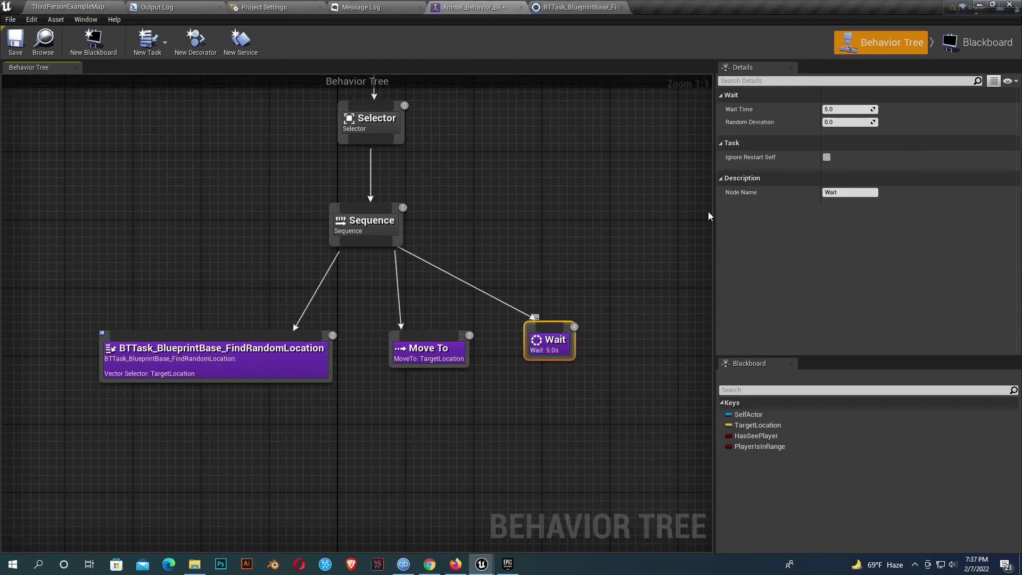
click(842, 109)
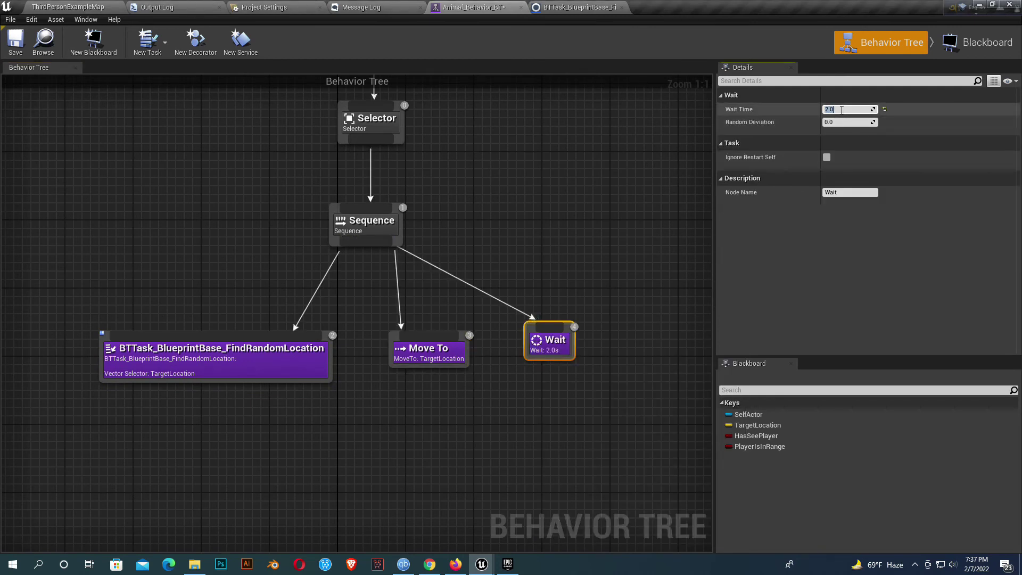
- Arrange the FindRandomLocation, Move To and Wait tasks so they spread out evenly beneath the Sequence node
drag(557, 344, 556, 352)
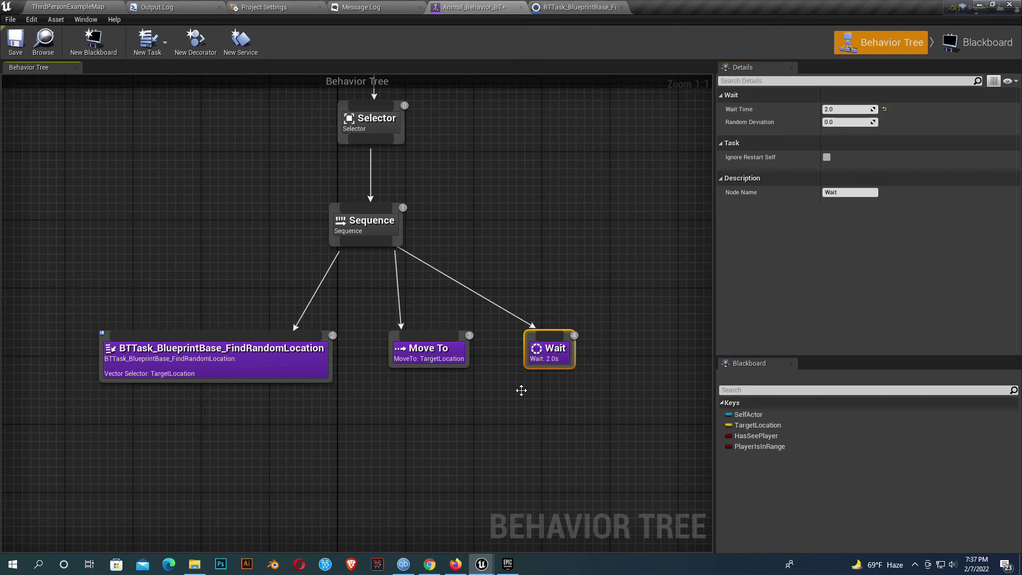
drag(301, 367, 223, 368)
drag(434, 354, 370, 368)
drag(536, 360, 492, 375)
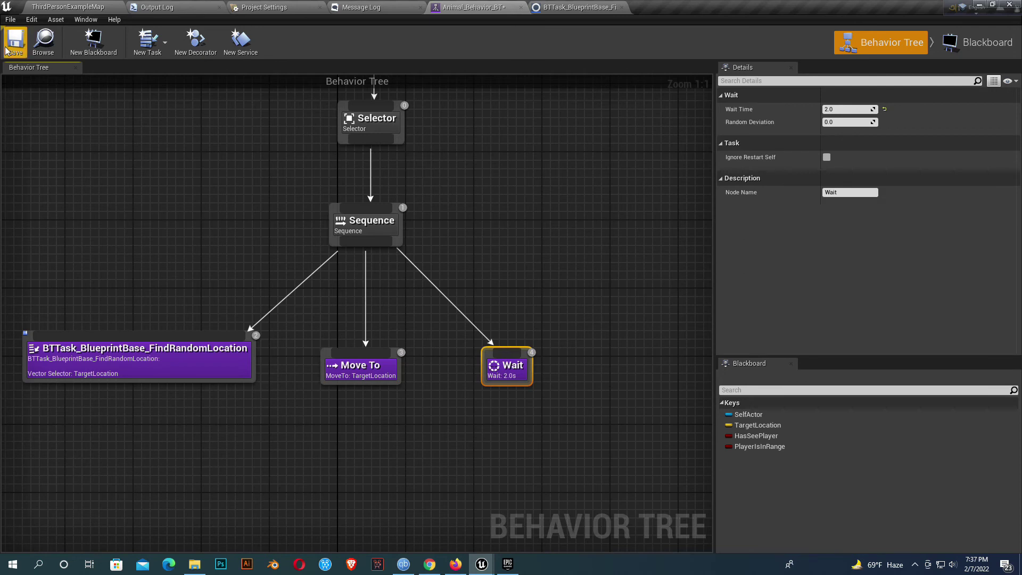
- Save the behavior tree, return to the level editor and save all remaining content, including Animal_Behavior_BB
click(47, 38)
click(92, 397)
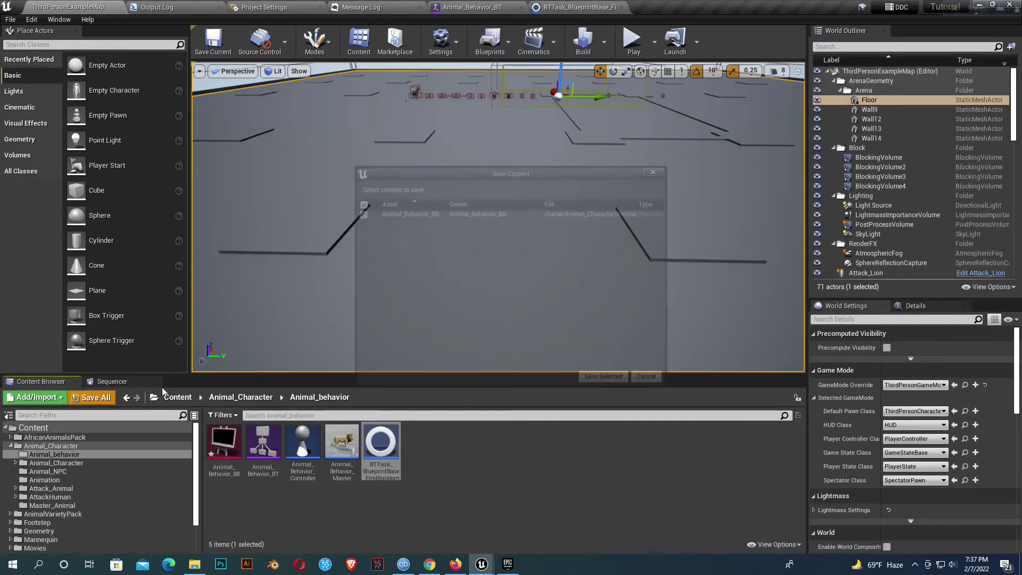
click(604, 380)
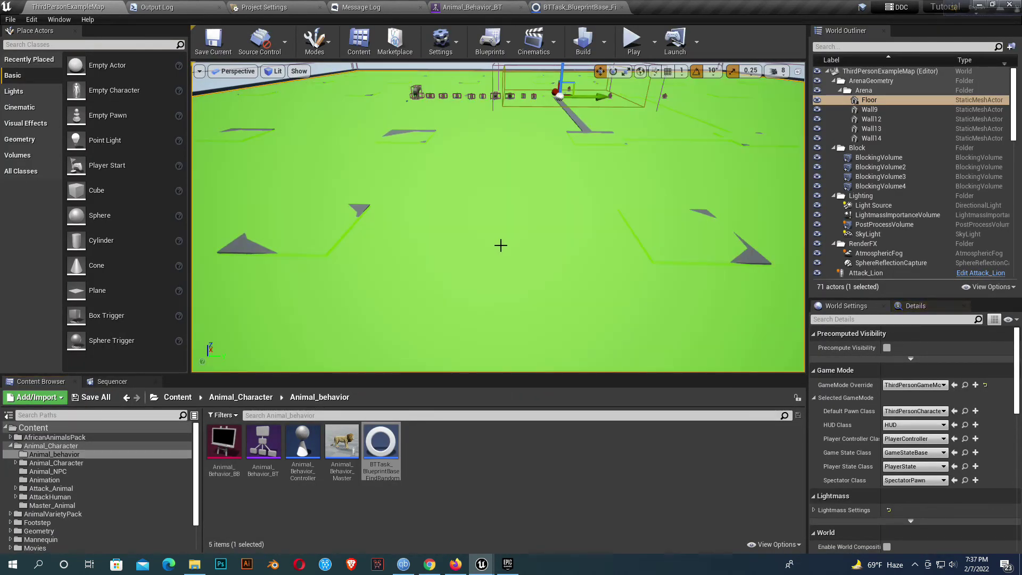
- Search the level's actors for "nav", select the NavMeshBoundsVolume and show its details
click(877, 48)
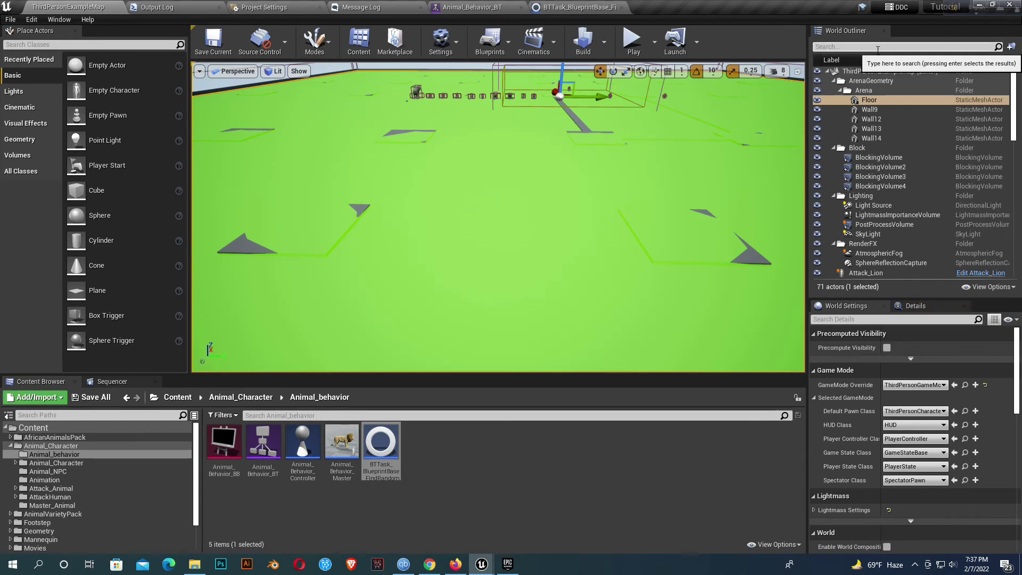
text(nav)
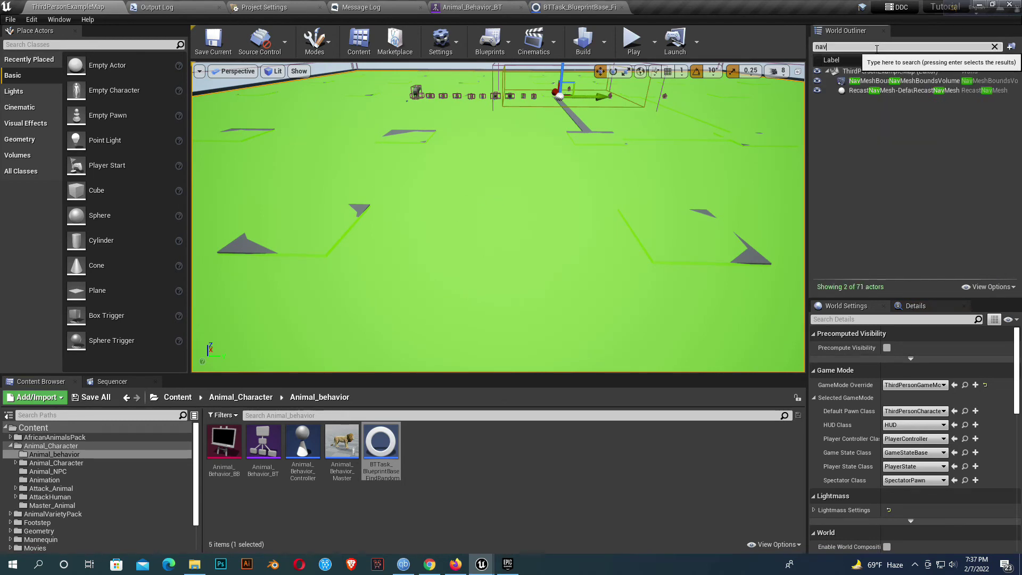
click(900, 81)
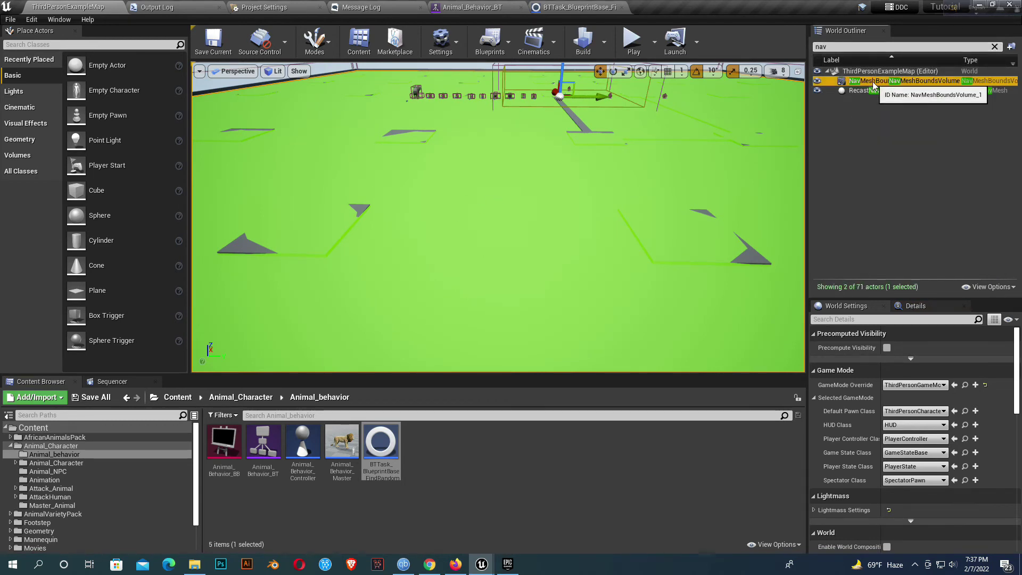
click(926, 303)
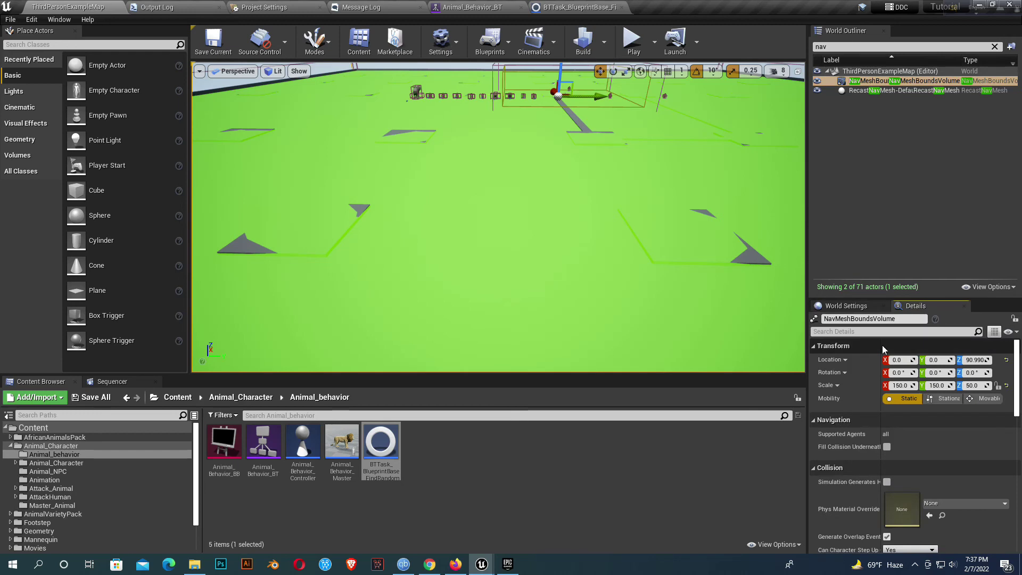
- Search the placeable actors for "nav" and examine the full extent of the selected NavMeshBoundsVolume in the level
click(60, 45)
text(nav)
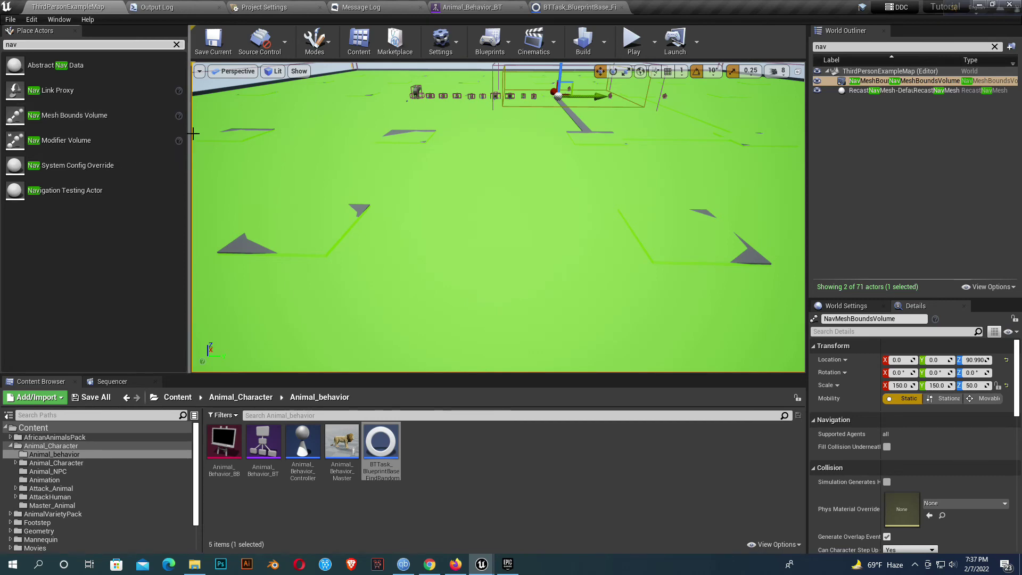
text(f)
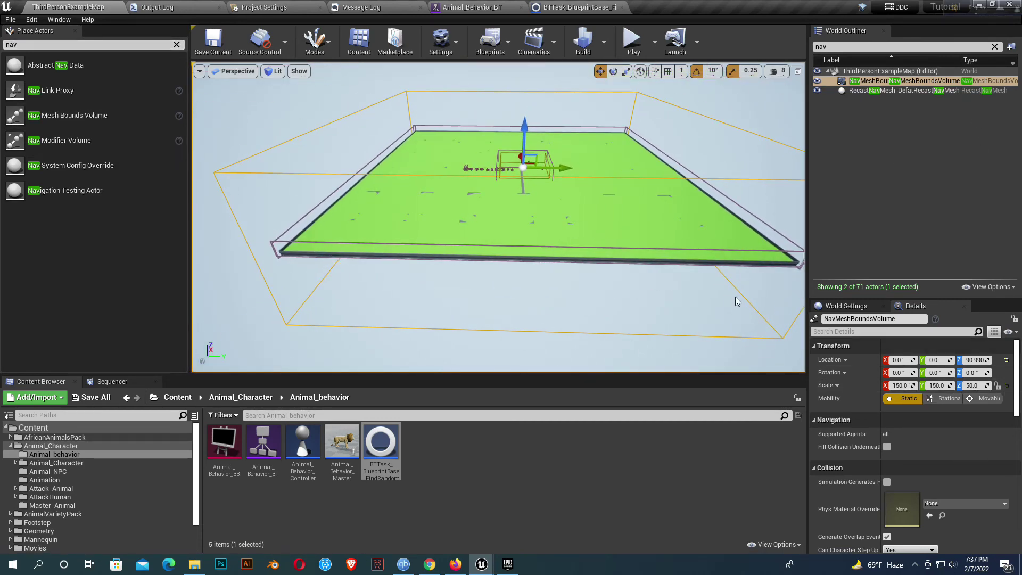
key(w)
right_drag(589, 230, 589, 230)
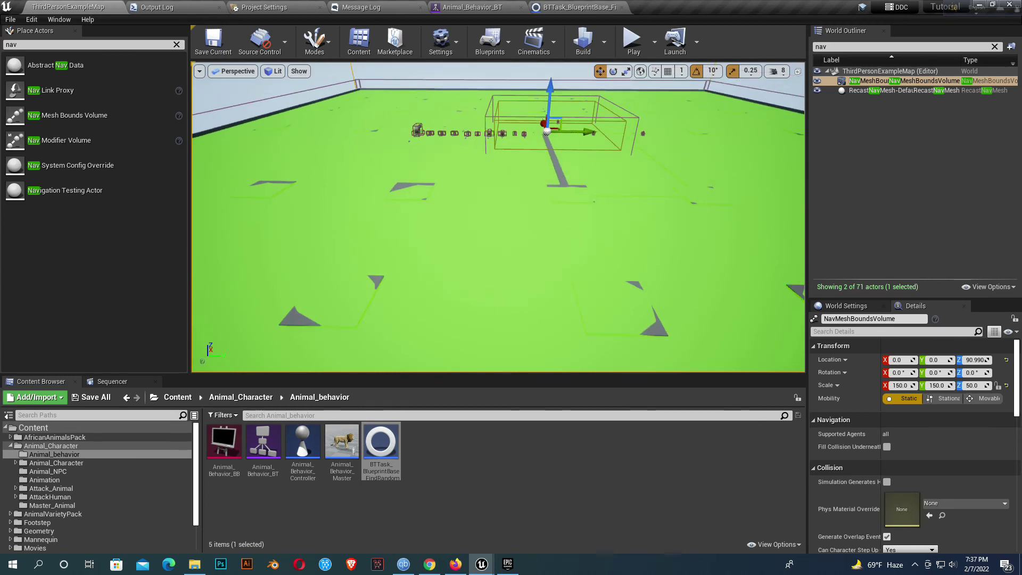
- Place an Animal_Behavior_Master actor on the open floor of the level
click(462, 324)
drag(342, 441, 466, 251)
middle_drag(499, 217, 493, 228)
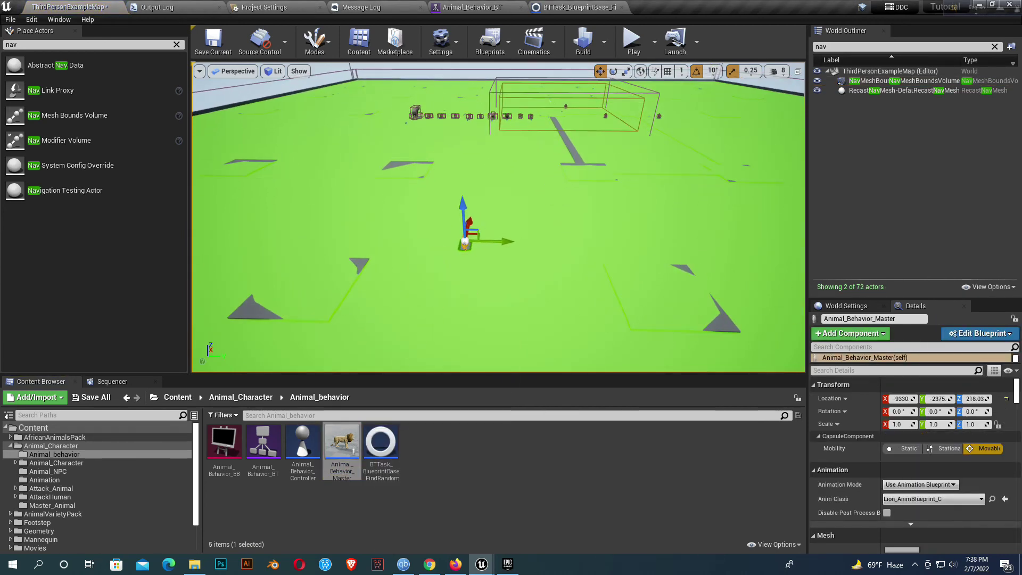
- Play the level full screen from a floor point near the lion, follow the lion to check its roaming, and stop the session
right_click(460, 318)
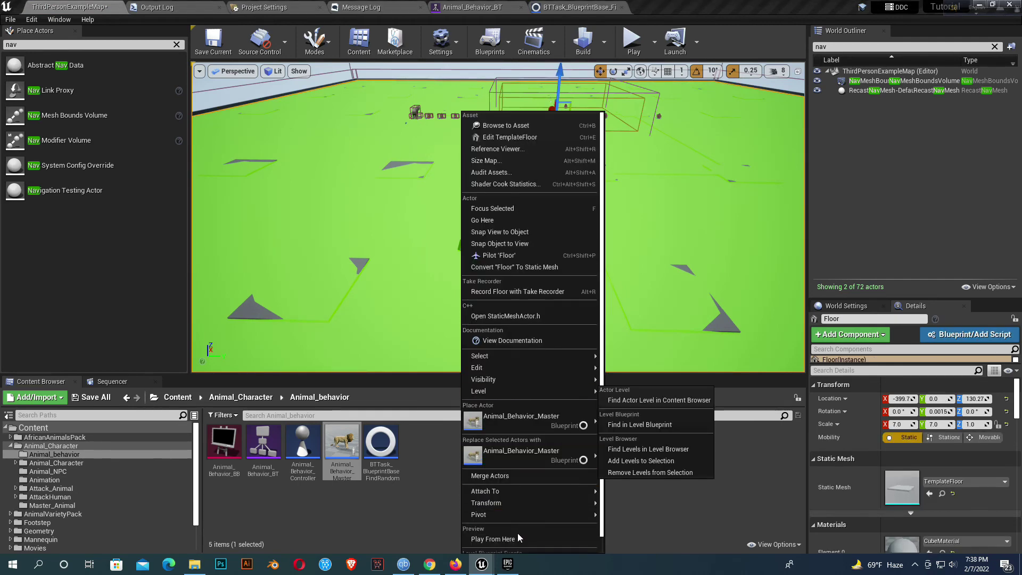
click(492, 540)
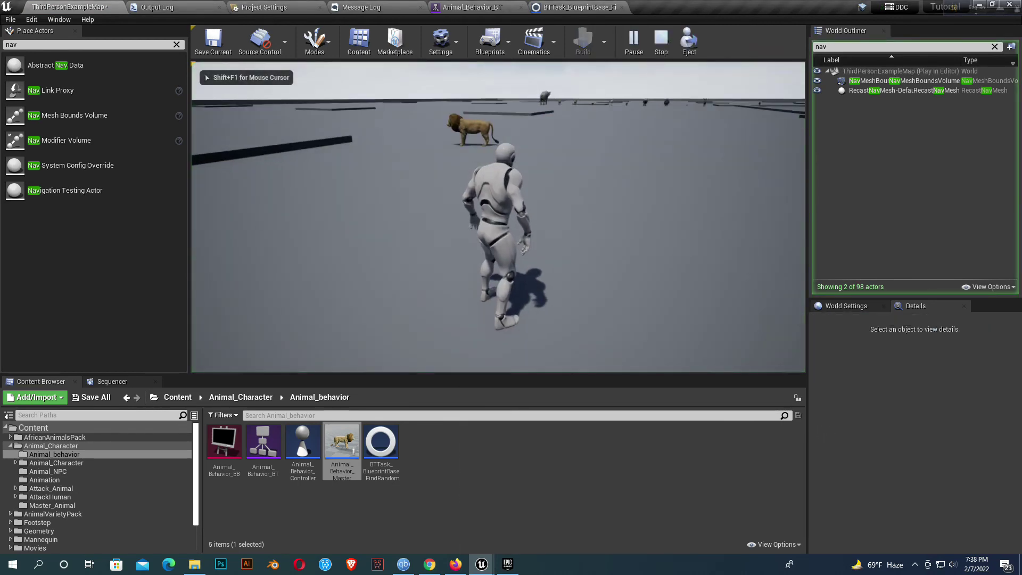
key(F11)
key(w)
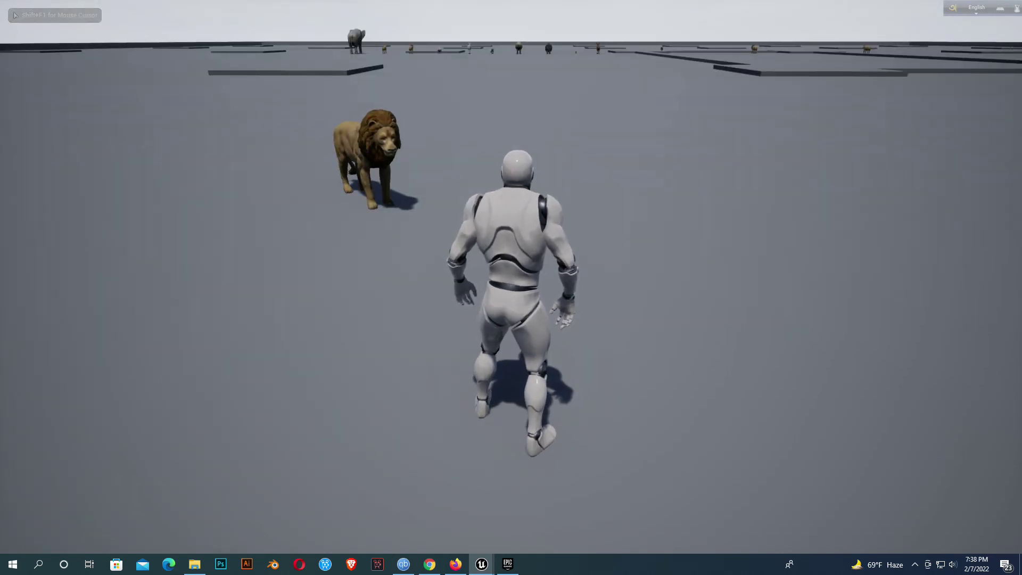
key(a)
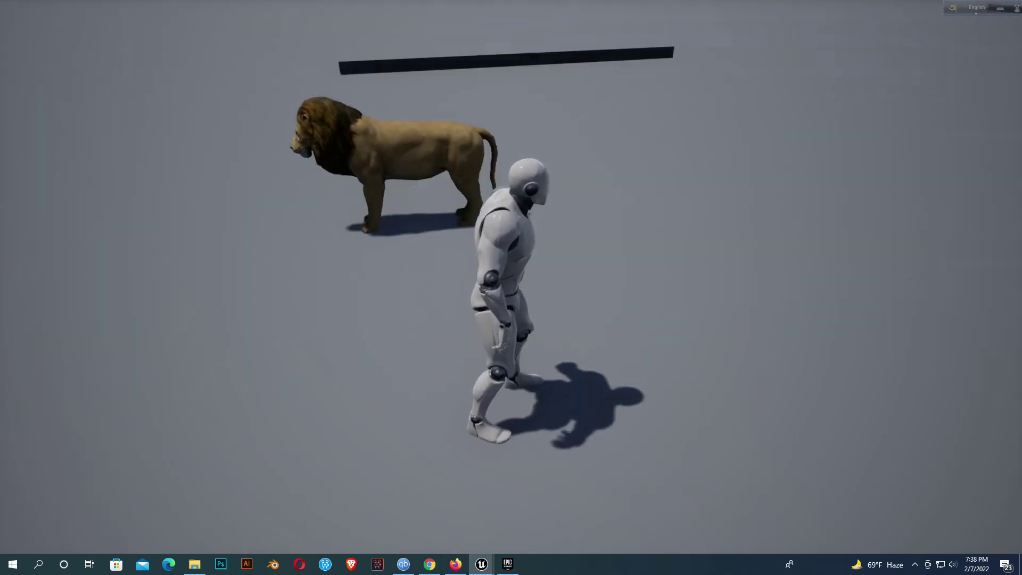
key(d)
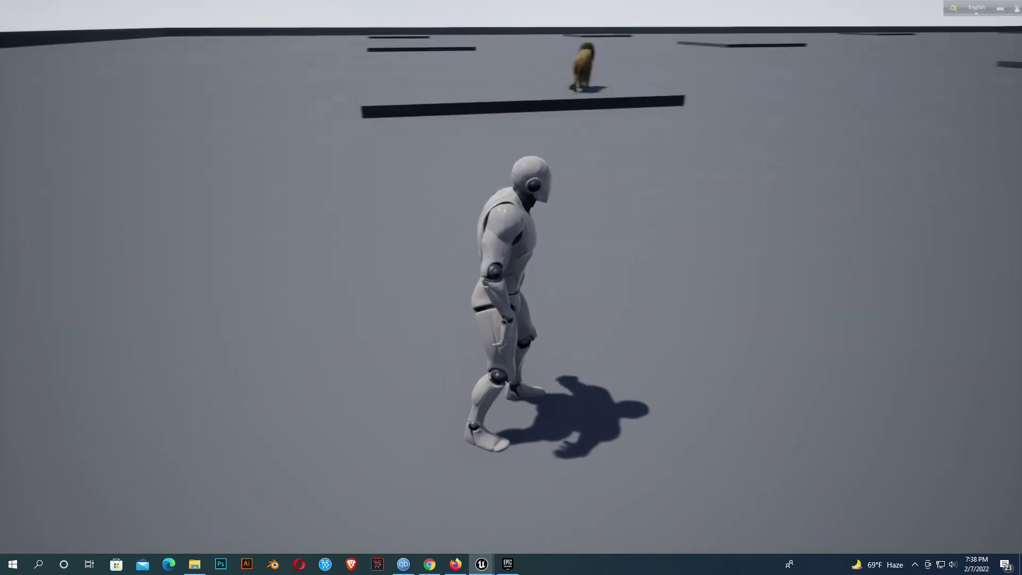
key(w)
key(w)
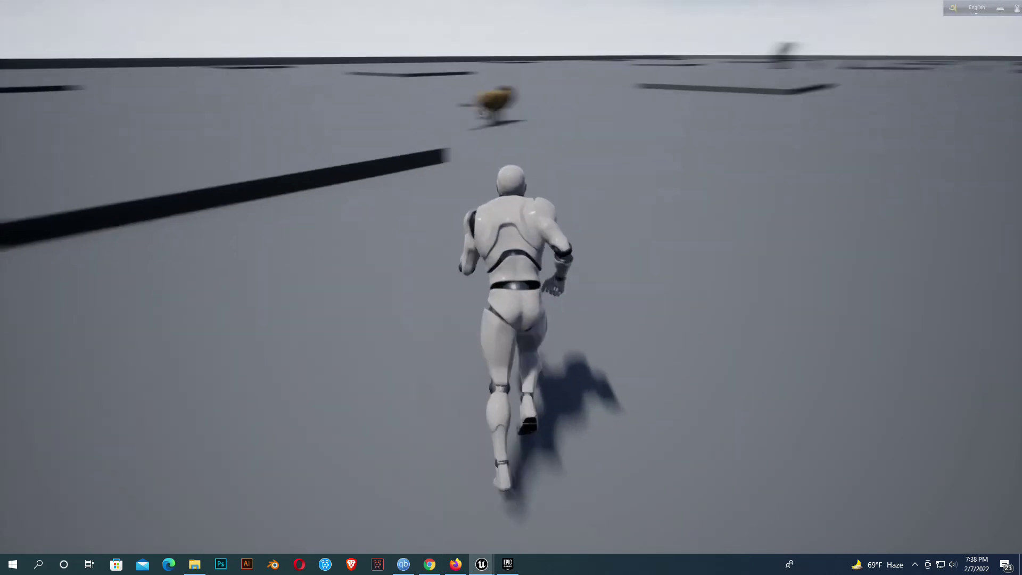
key(d)
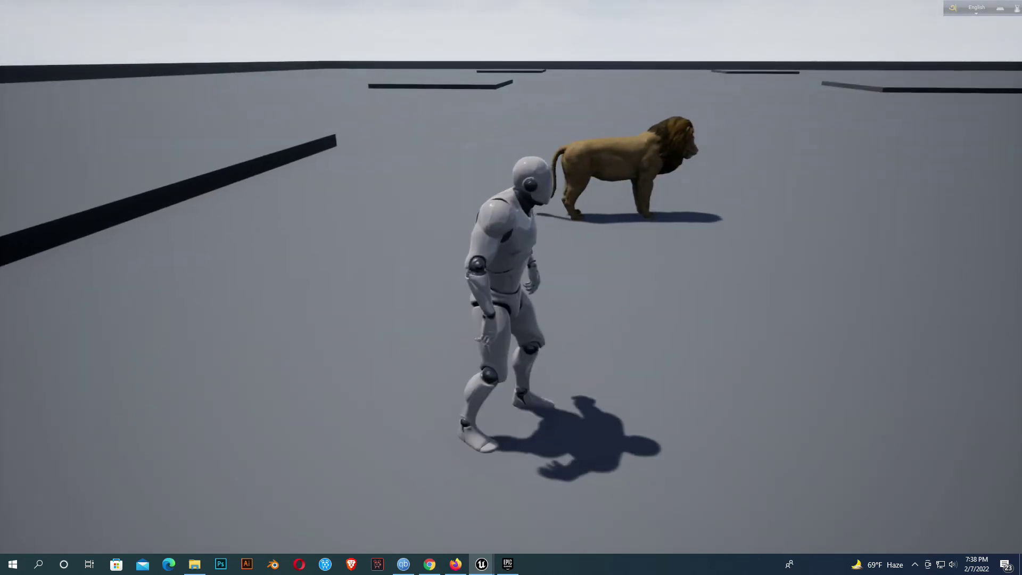
key(Escape)
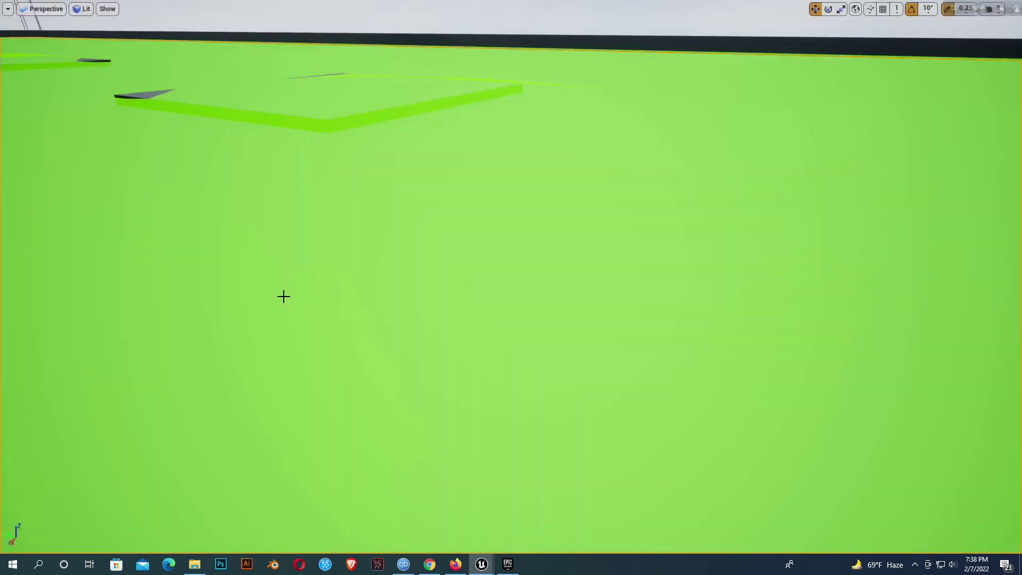
- Hide the navigation mesh display and review the random-point nodes in the BTTask_BlueprintBase_FindRandomLocation event graph
key(p)
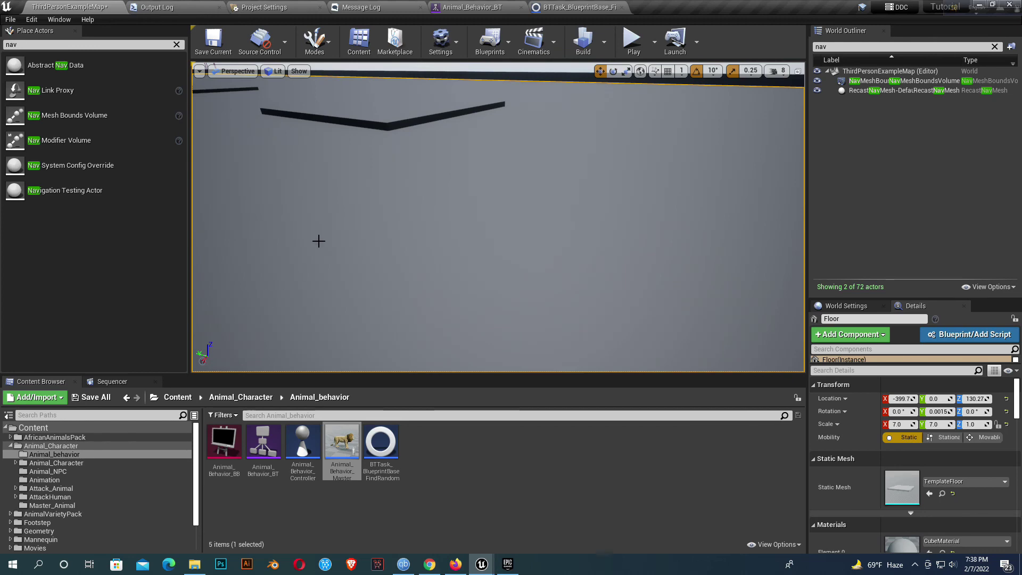
click(576, 4)
right_drag(367, 269, 574, 237)
scroll(430, 379, up, 1)
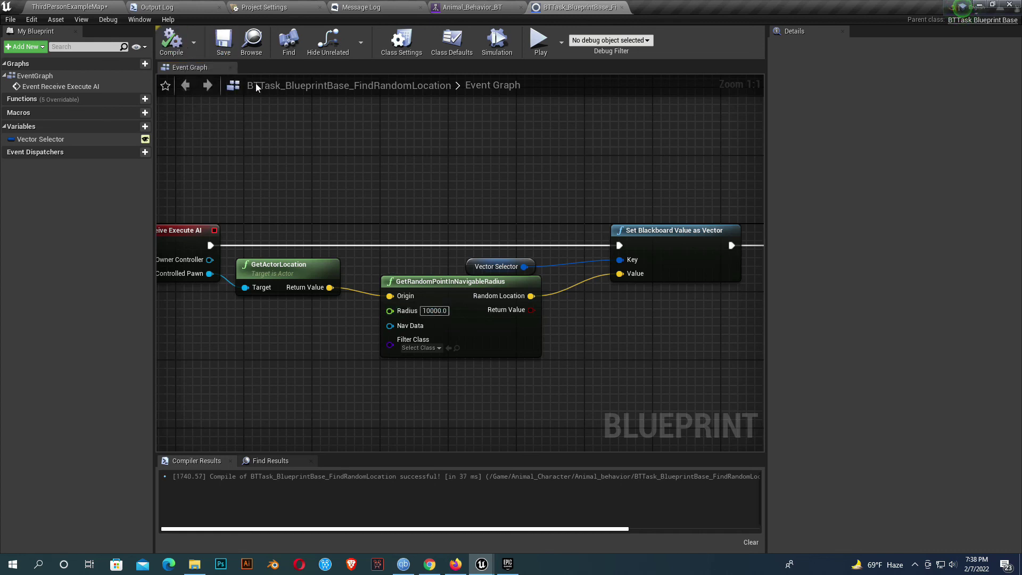
- Return to ThirdPersonExampleMap and save all its unsaved changes
click(99, 6)
click(102, 400)
click(599, 379)
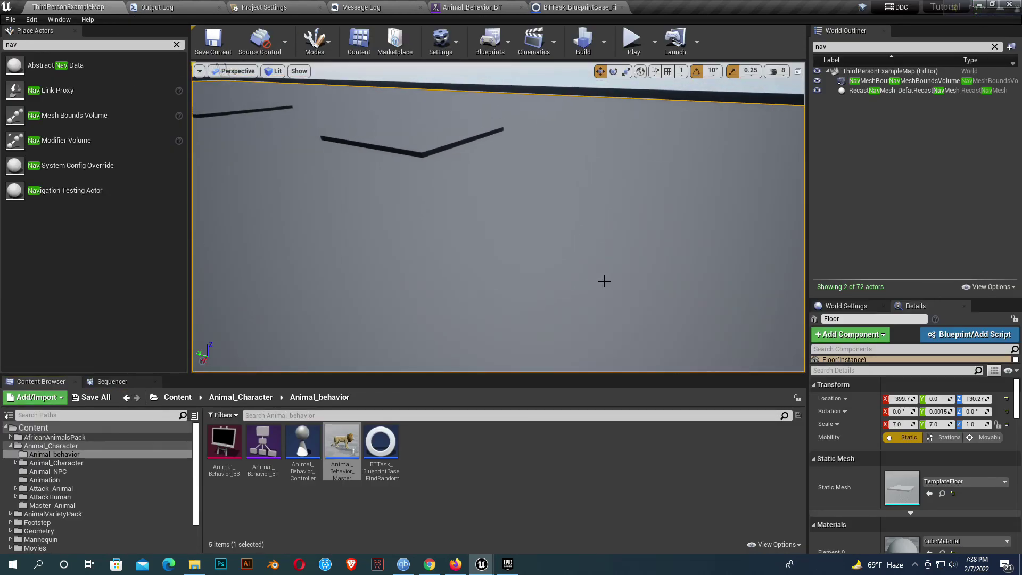
- Play the level full screen from another floor point and run after the lion to examine its random movement and pauses
right_drag(604, 281, 561, 281)
right_click(561, 280)
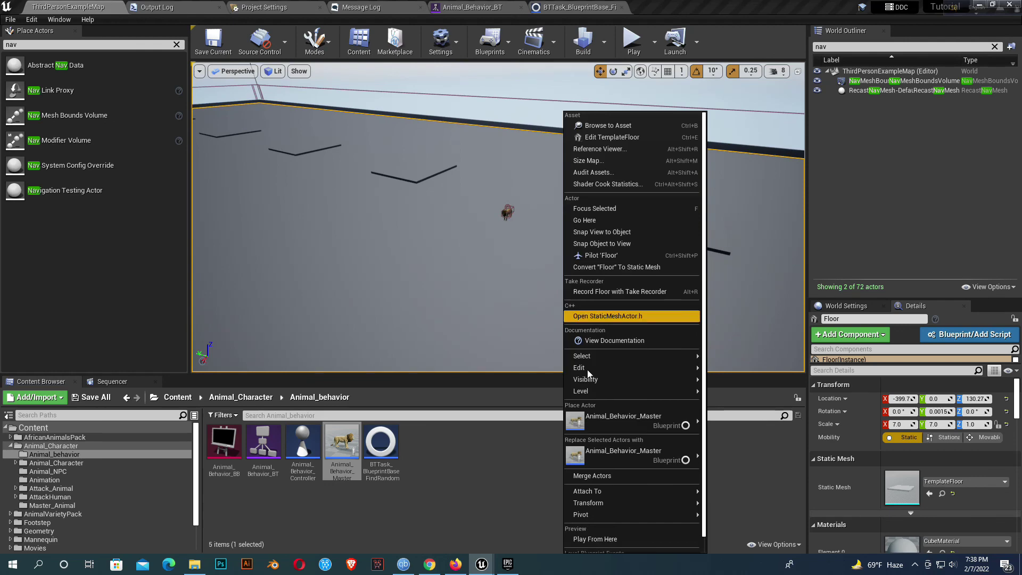
click(594, 538)
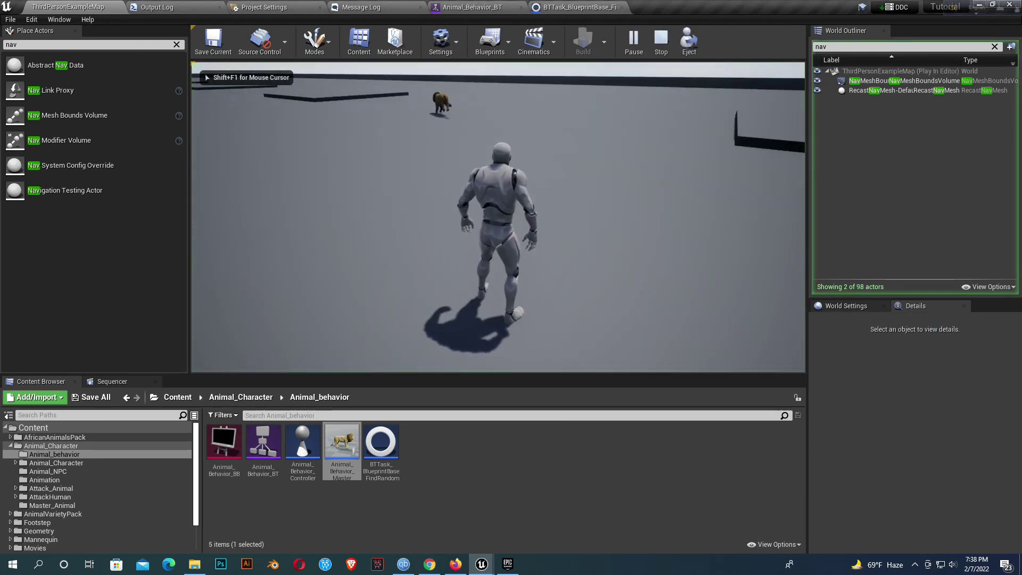
key(F11)
key(w)
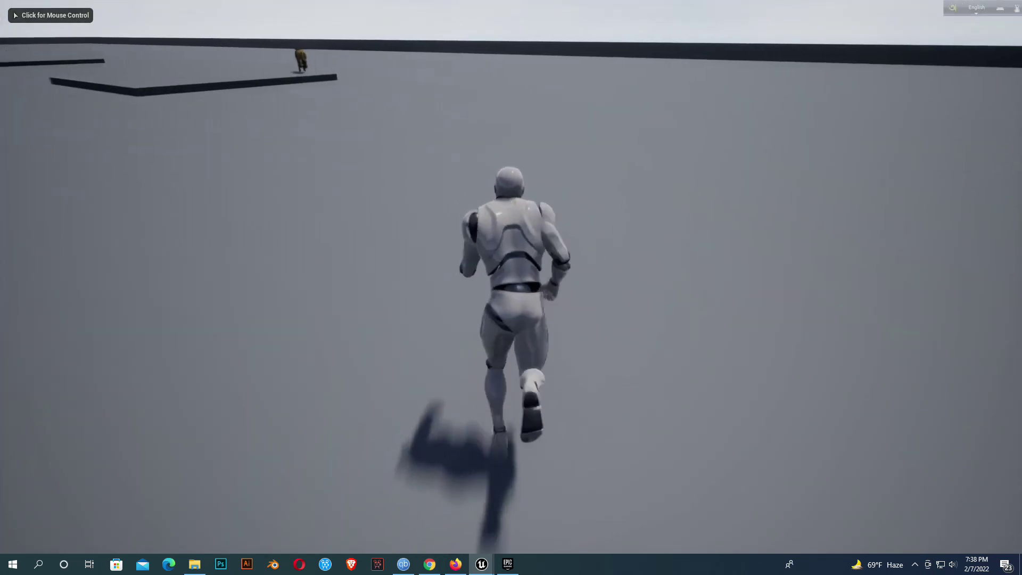
click(511, 288)
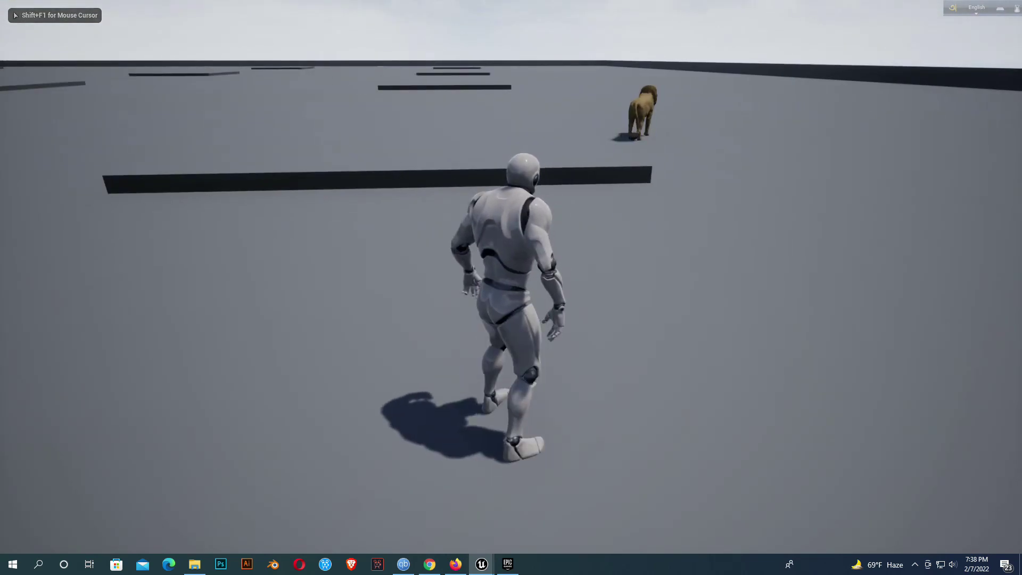
key(w)
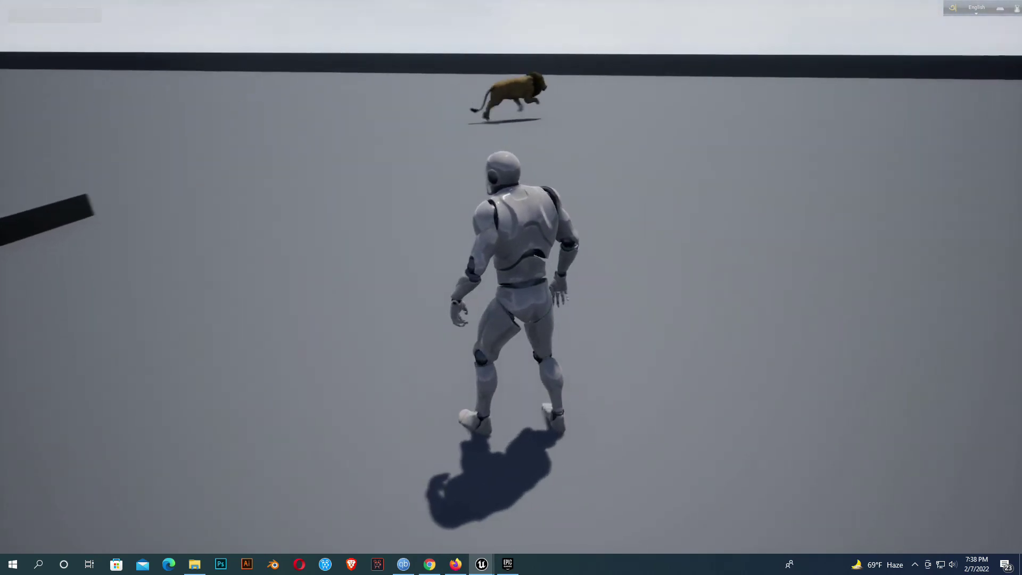
key(a)
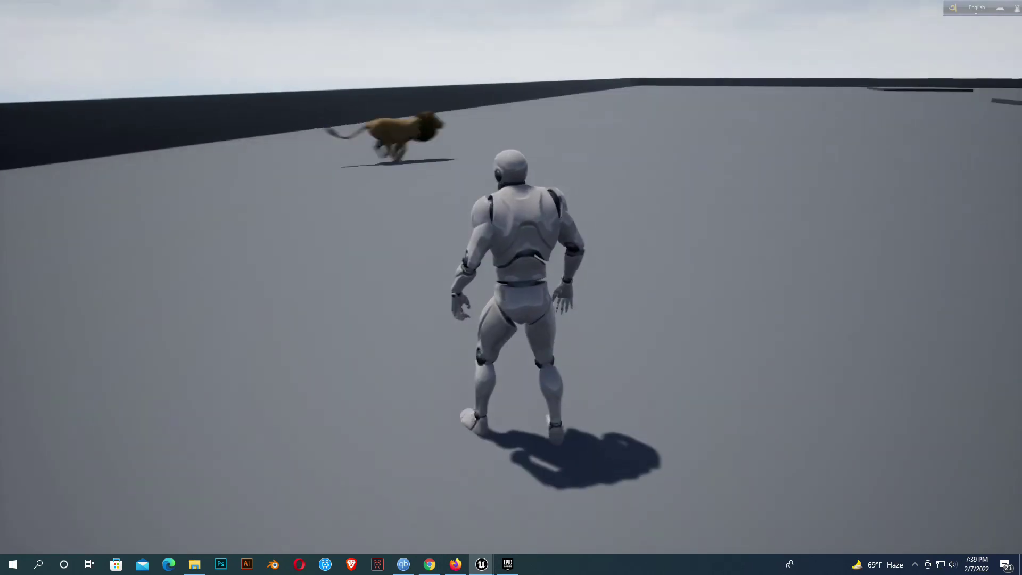
key(w)
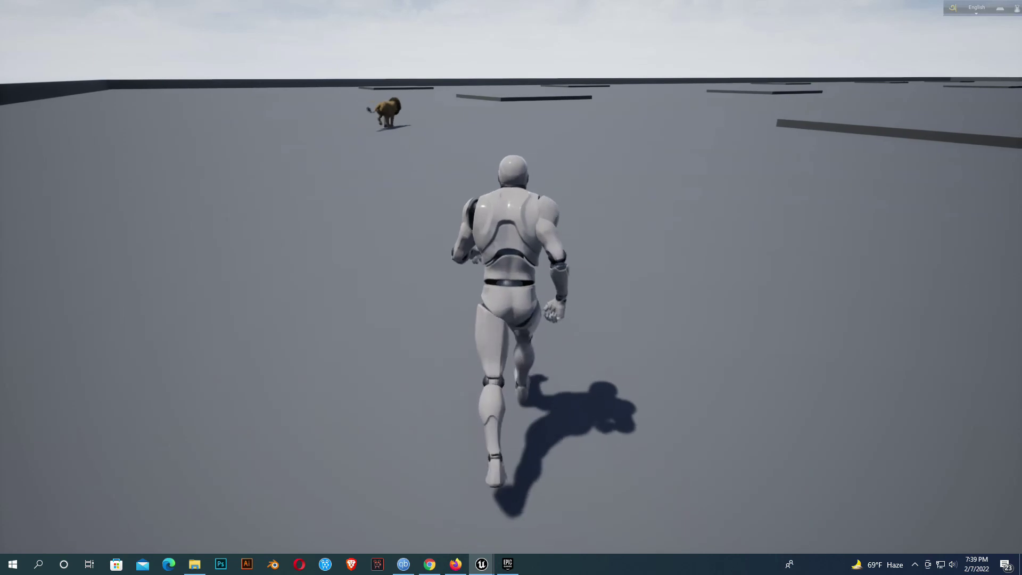